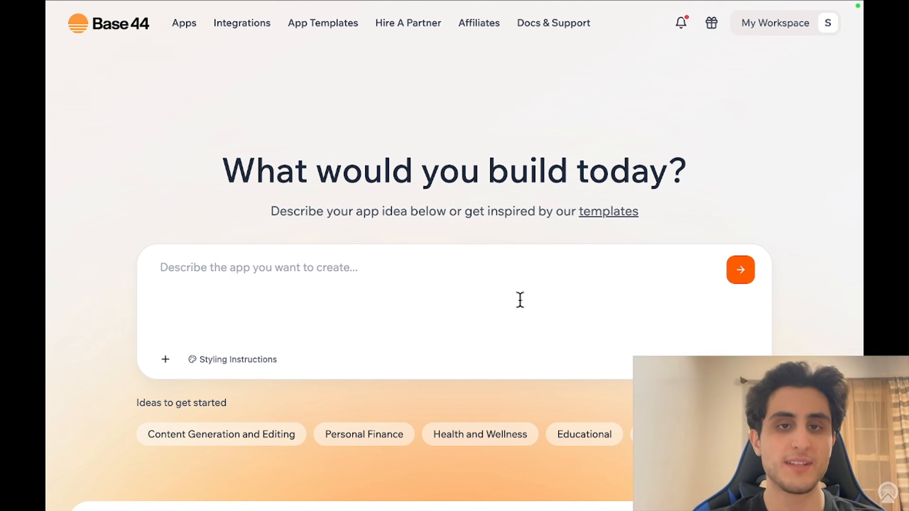
Step: Add a Webhook trigger to the new n8n workflow and set its HTTP method to POST
{"action": "mouse_move", "coordinate": [458, 6]}
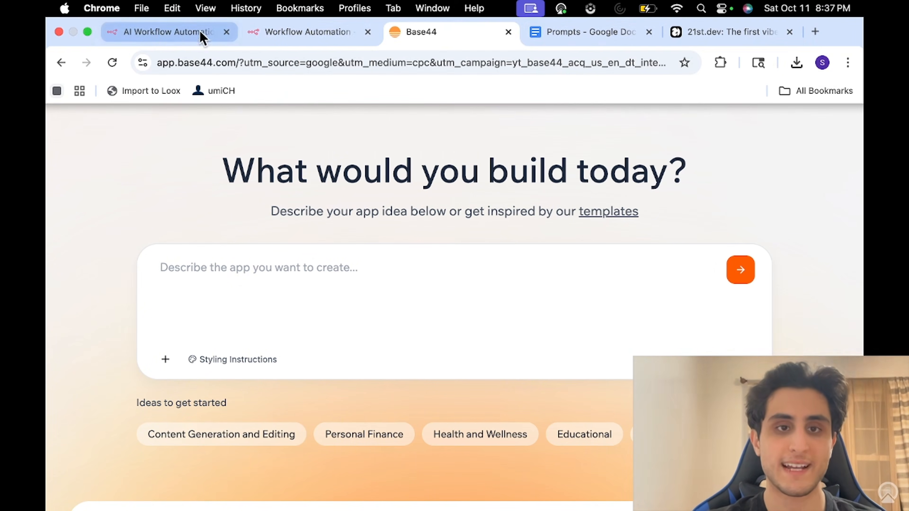
{"action": "left_click", "coordinate": [201, 32]}
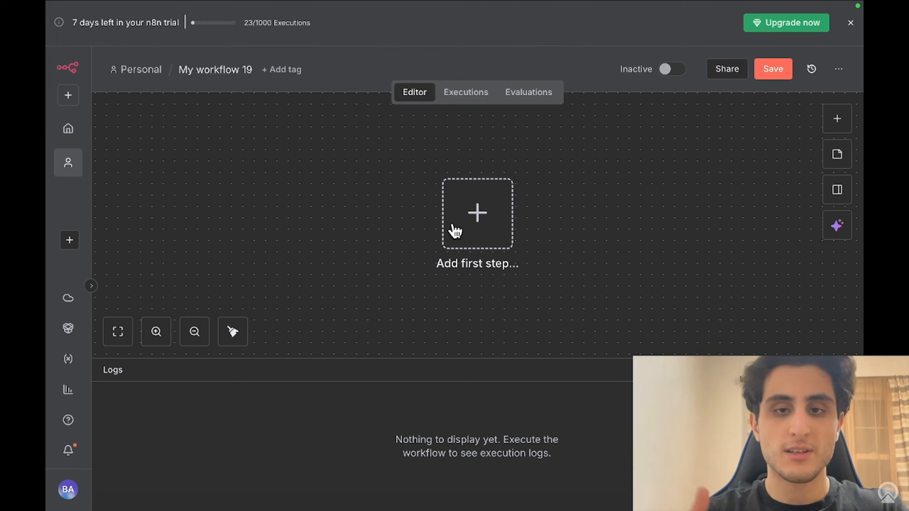
{"action": "left_click", "coordinate": [486, 229]}
{"action": "type", "text": "web"}
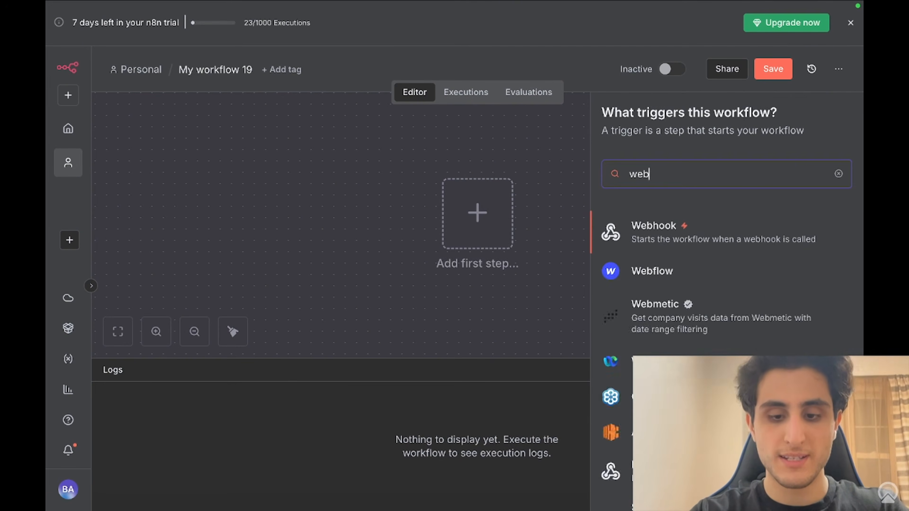
{"action": "type", "text": "hook"}
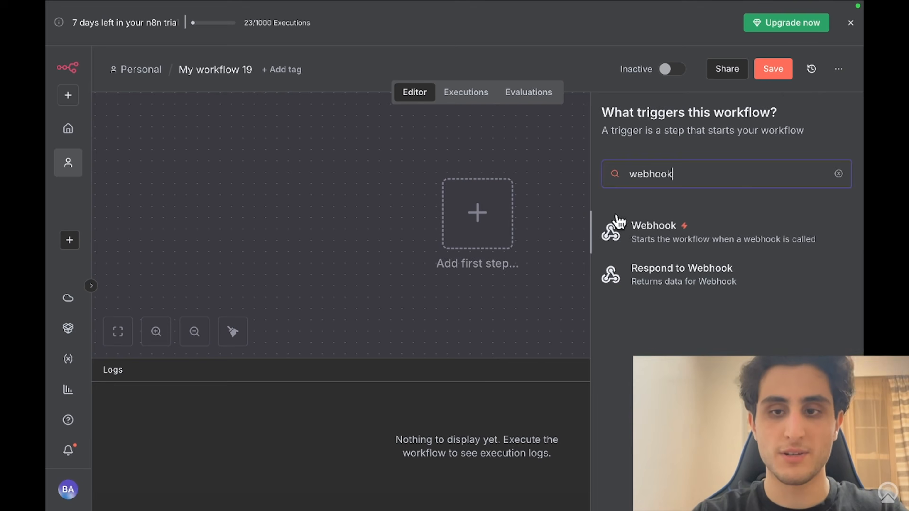
{"action": "left_click", "coordinate": [696, 238]}
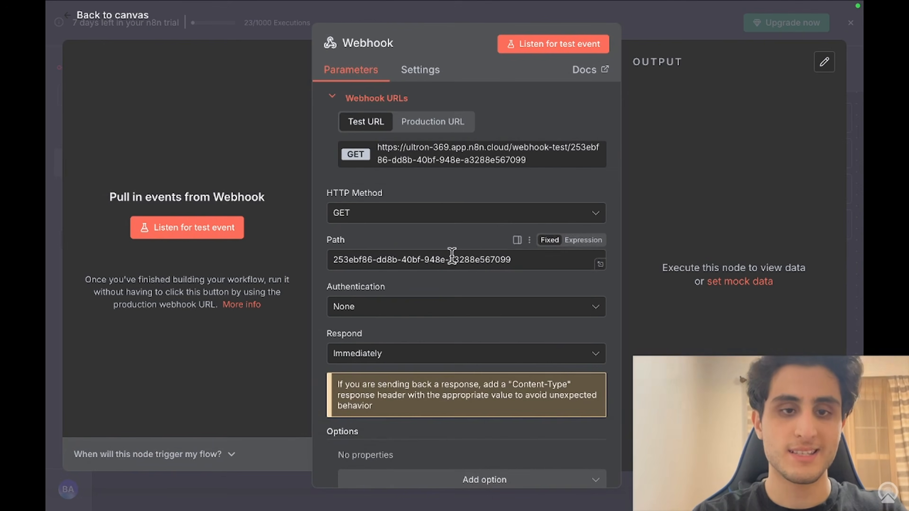
{"action": "scroll", "coordinate": [452, 255], "scroll_direction": "down", "scroll_amount": 1}
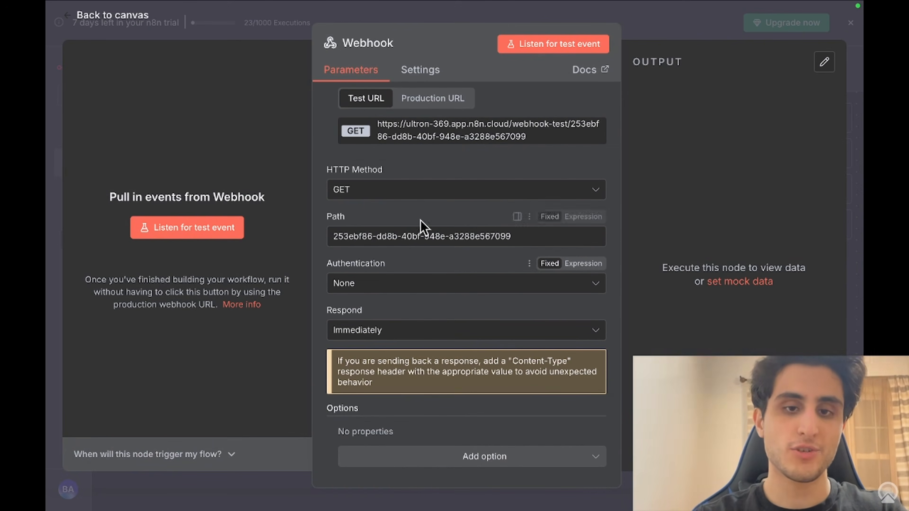
{"action": "left_click", "coordinate": [399, 199]}
{"action": "left_click", "coordinate": [407, 324]}
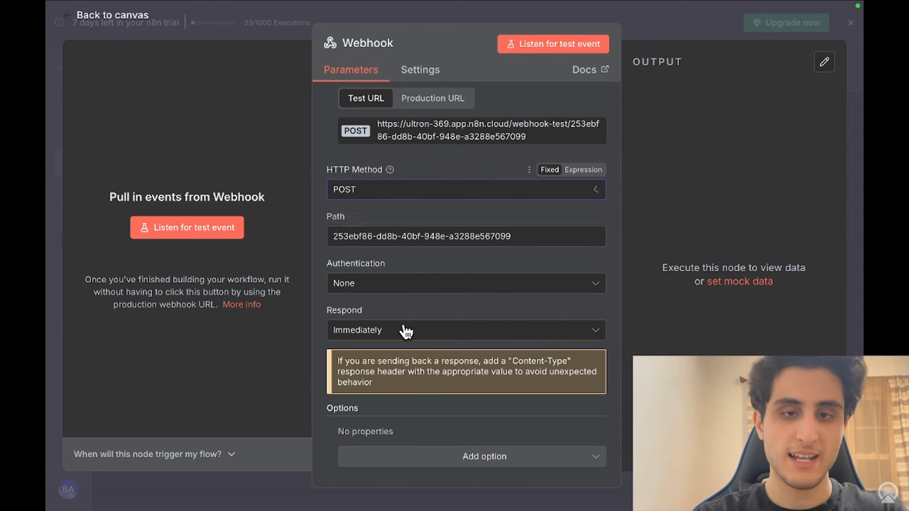
Step: Copy the Webhook's test URL and return to Base44
{"action": "scroll", "coordinate": [452, 150], "scroll_direction": "up", "scroll_amount": 1}
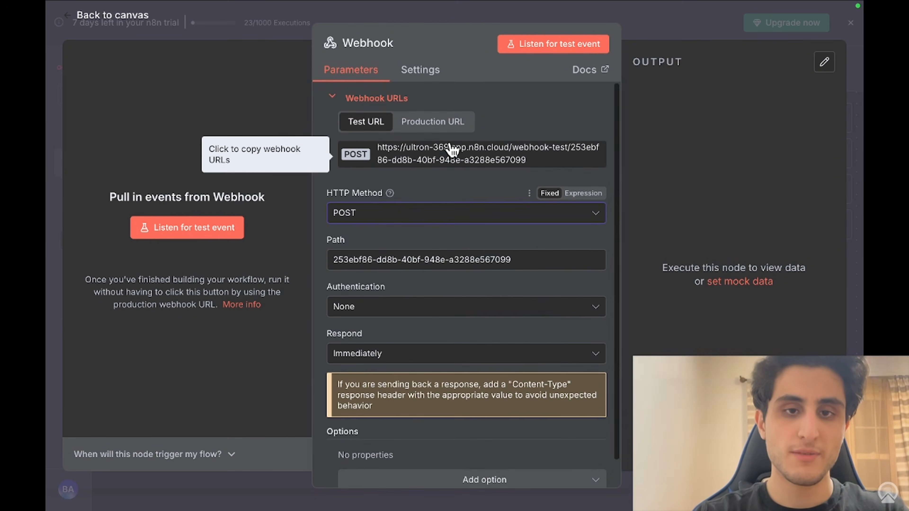
{"action": "left_click", "coordinate": [460, 161]}
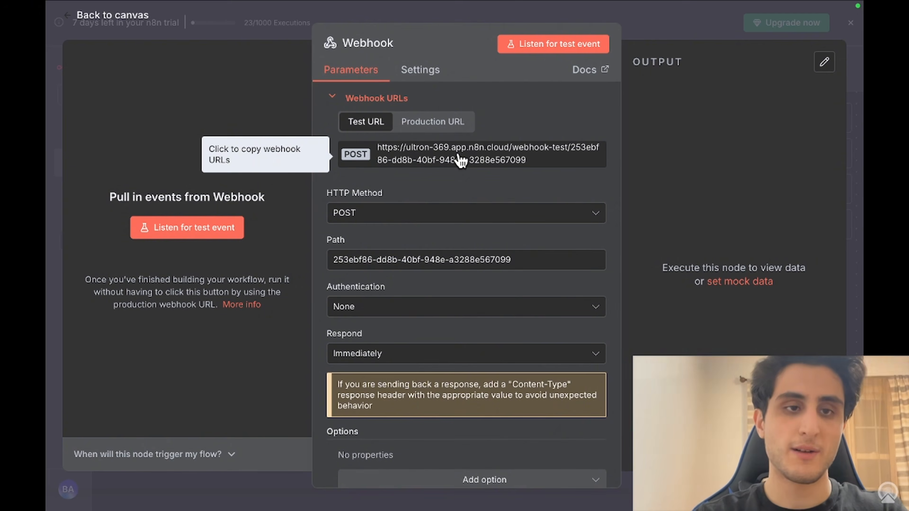
{"action": "left_click", "coordinate": [51, 137]}
{"action": "mouse_move", "coordinate": [463, 9]}
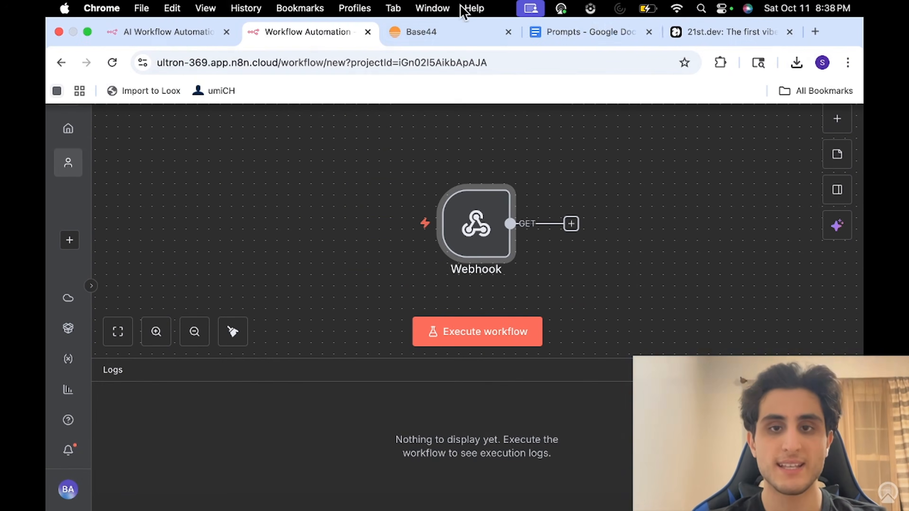
{"action": "left_click", "coordinate": [447, 33]}
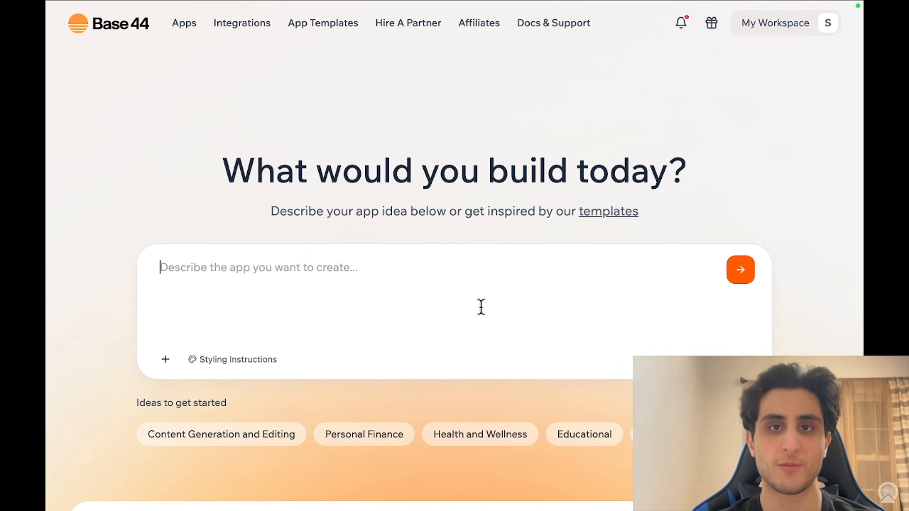
Step: Open the Prompts document and locate the Base44 prompt paragraph
{"action": "mouse_move", "coordinate": [514, 4]}
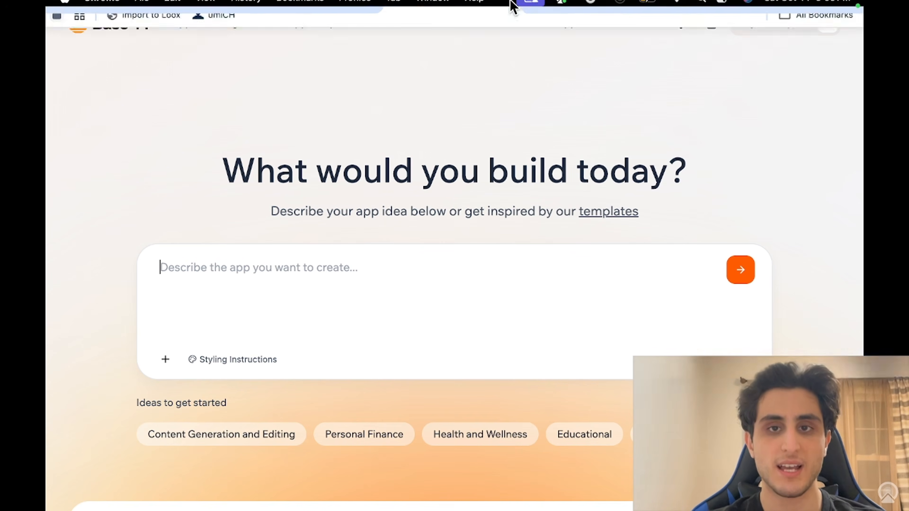
{"action": "left_click", "coordinate": [547, 34]}
{"action": "scroll", "coordinate": [405, 222], "scroll_direction": "up", "scroll_amount": 20}
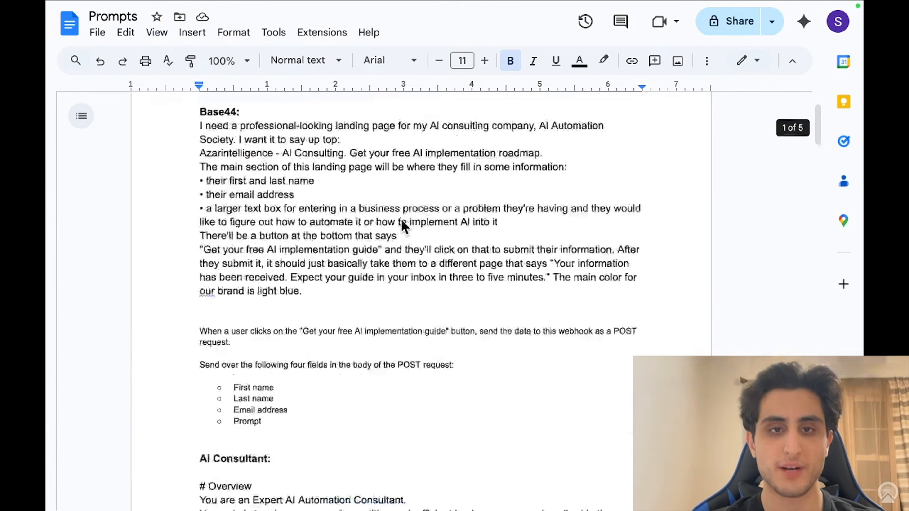
{"action": "scroll", "coordinate": [402, 226], "scroll_direction": "down", "scroll_amount": 3}
{"action": "scroll", "coordinate": [403, 226], "scroll_direction": "up", "scroll_amount": 1}
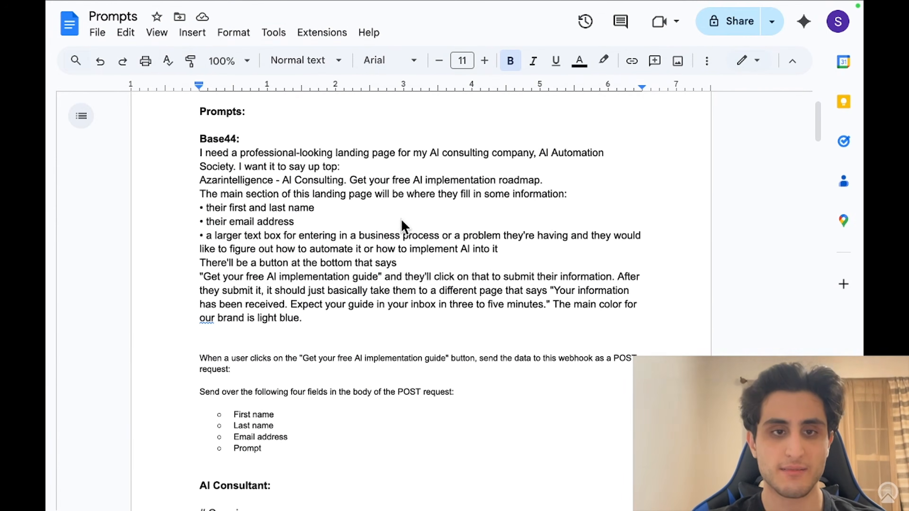
{"action": "left_click_drag", "start_coordinate": [190, 153], "coordinate": [361, 445]}
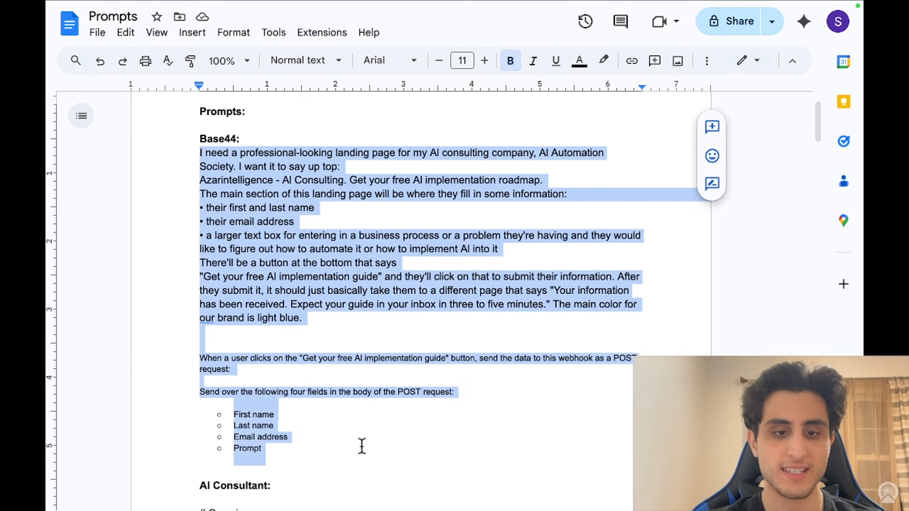
{"action": "left_click", "coordinate": [368, 457]}
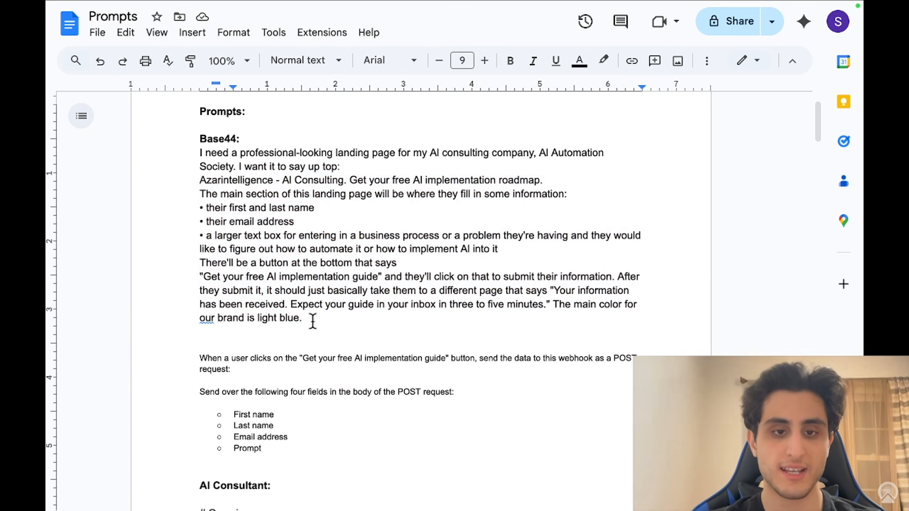
{"action": "left_click_drag", "start_coordinate": [302, 318], "coordinate": [188, 158]}
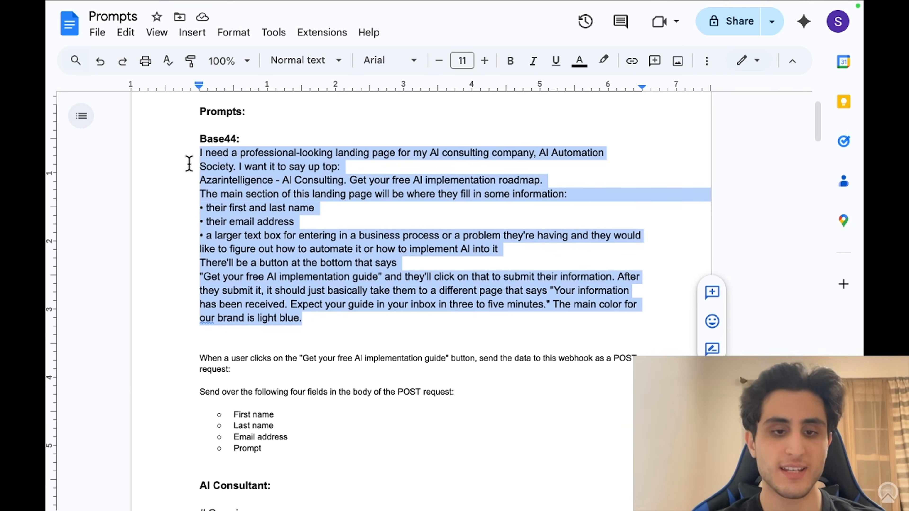
{"action": "left_click", "coordinate": [265, 418]}
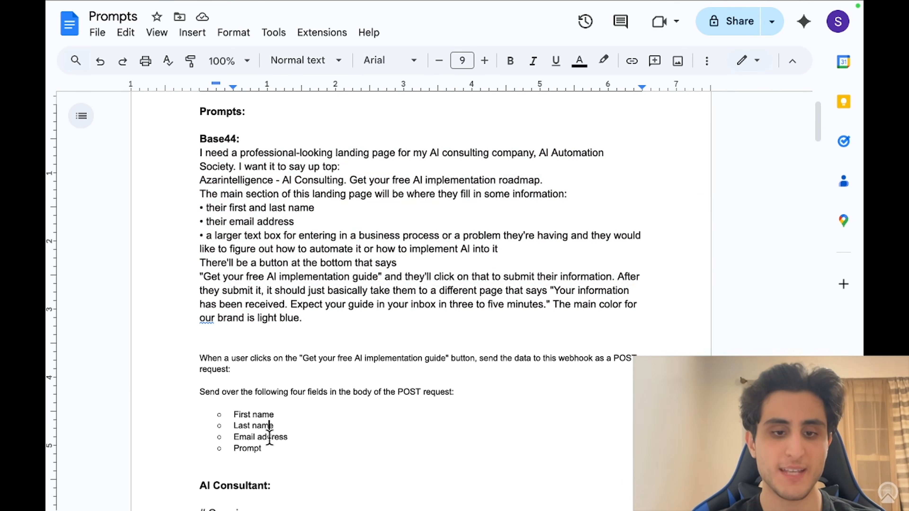
Step: Review the Base44 prompt text, webhook instructions and four-field list
{"action": "double_click", "coordinate": [266, 448]}
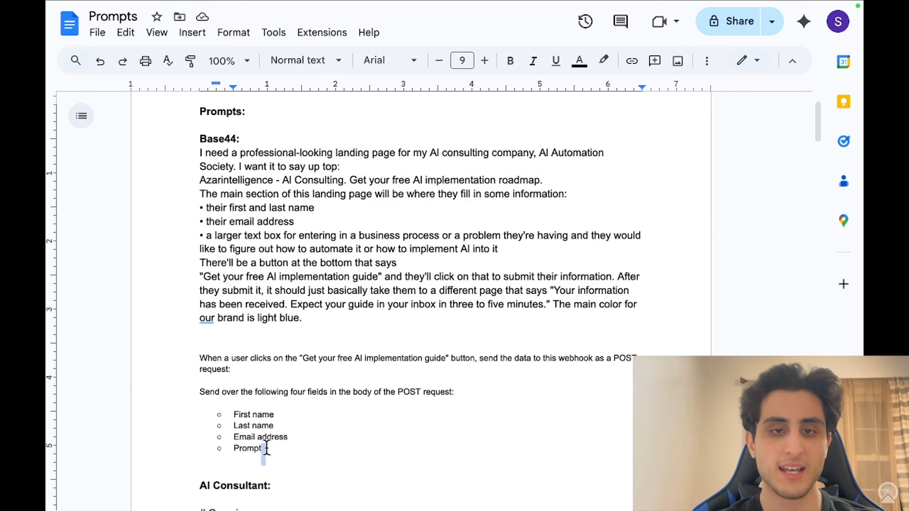
{"action": "left_click_drag", "start_coordinate": [315, 334], "coordinate": [183, 161]}
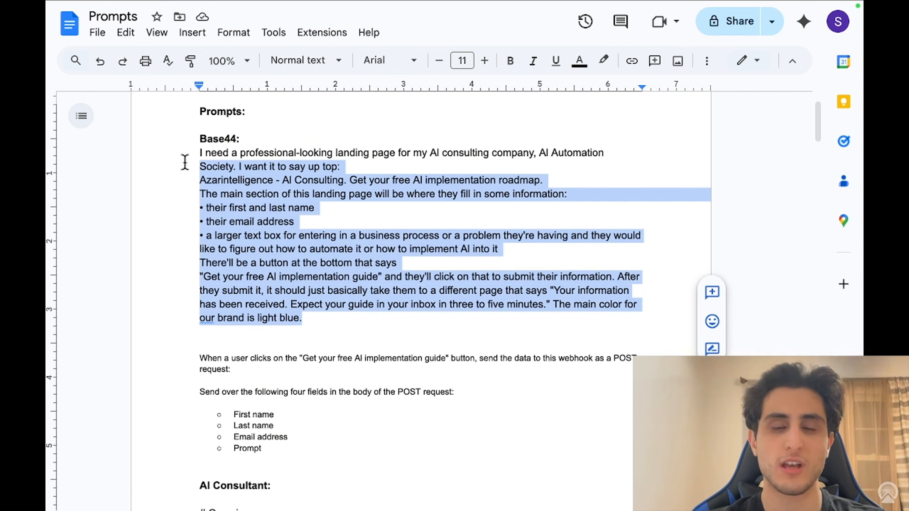
{"action": "left_click_drag", "start_coordinate": [184, 162], "coordinate": [183, 154]}
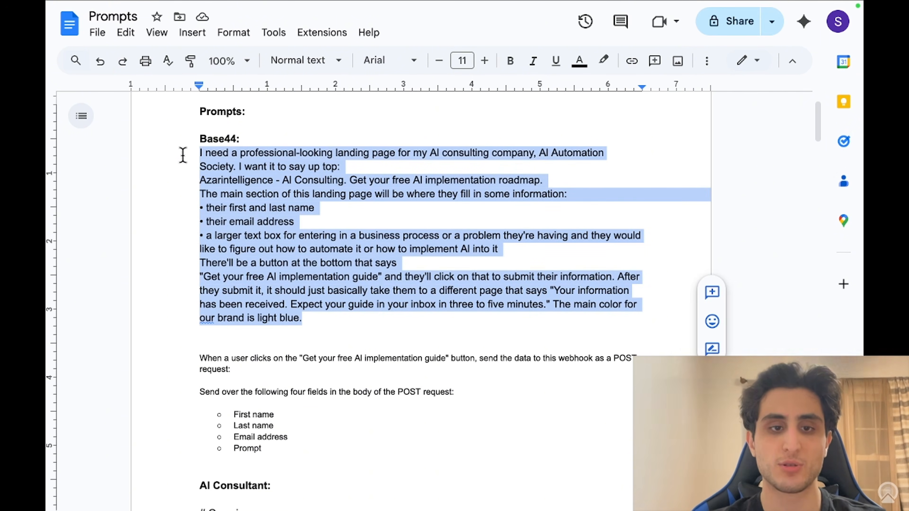
{"action": "left_click", "coordinate": [199, 341]}
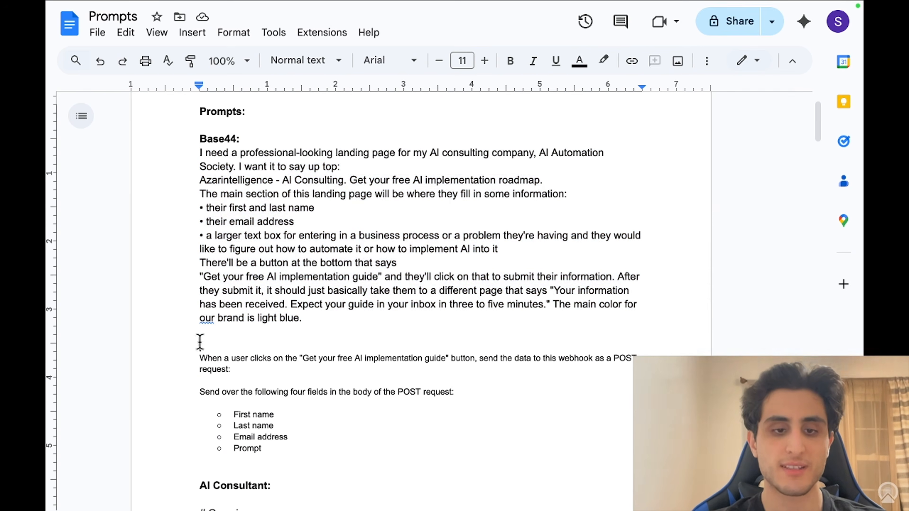
{"action": "left_click_drag", "start_coordinate": [195, 357], "coordinate": [316, 459]}
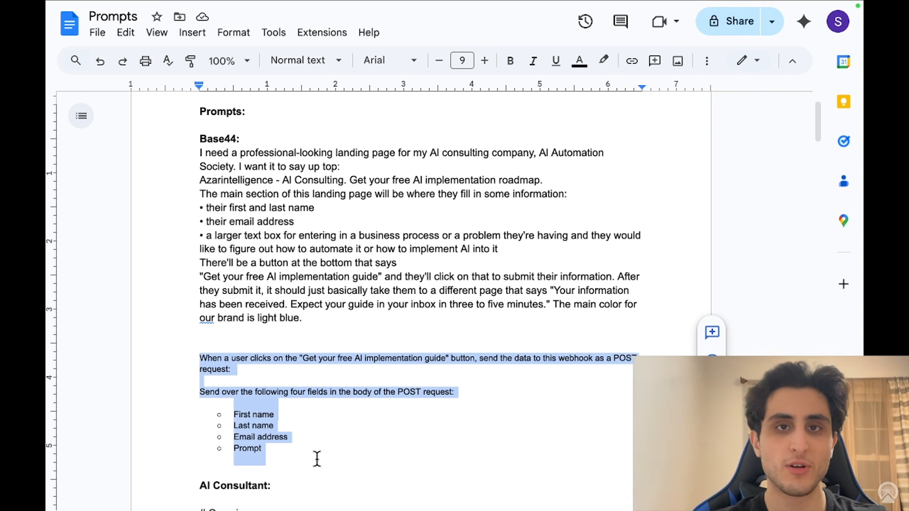
{"action": "left_click", "coordinate": [317, 459]}
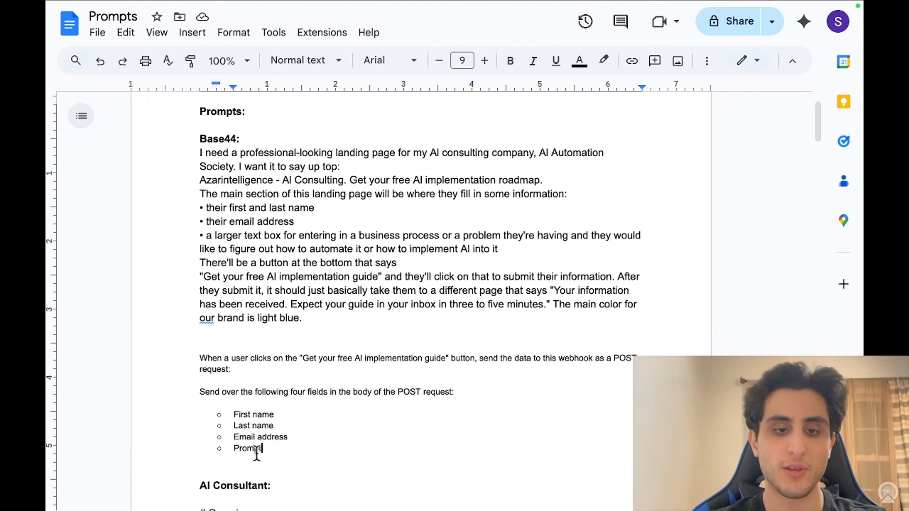
{"action": "left_click_drag", "start_coordinate": [276, 447], "coordinate": [226, 417]}
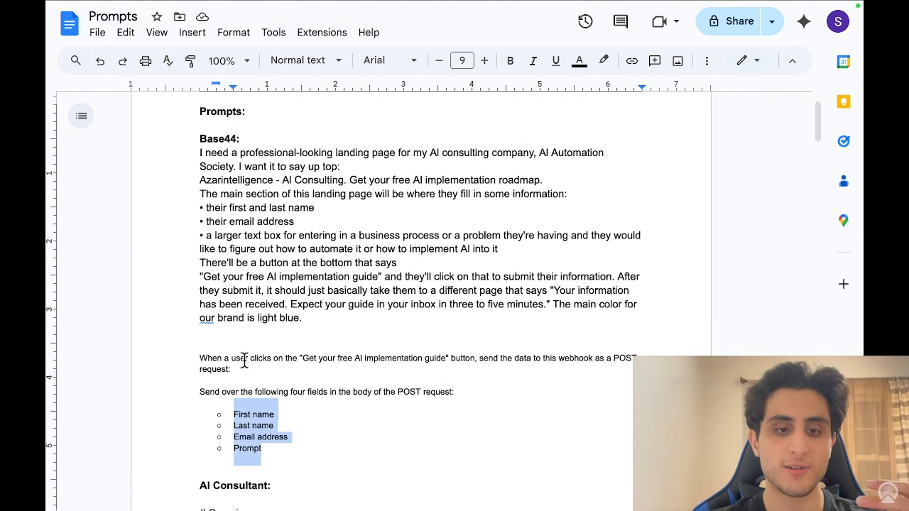
Step: Paste the webhook test URL after 'request:' and select the whole Base44 prompt block
{"action": "double_click", "coordinate": [245, 374]}
{"action": "left_click", "coordinate": [245, 373]}
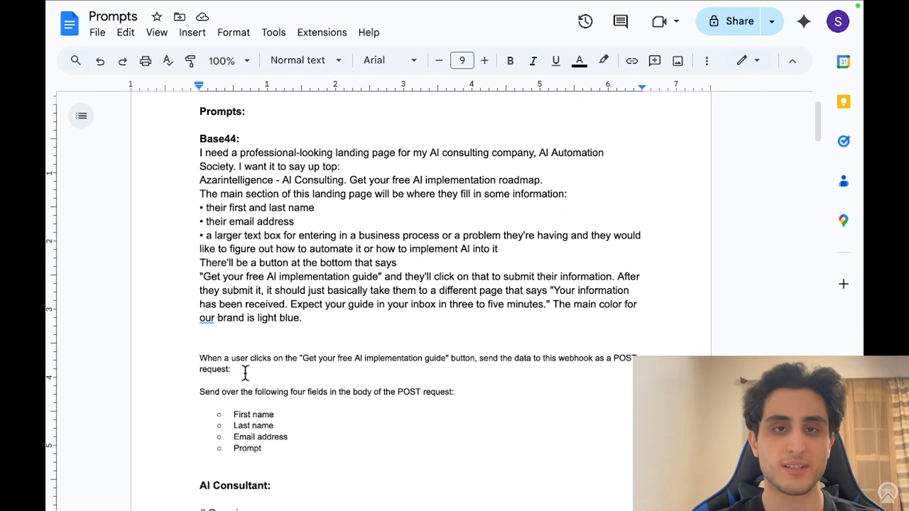
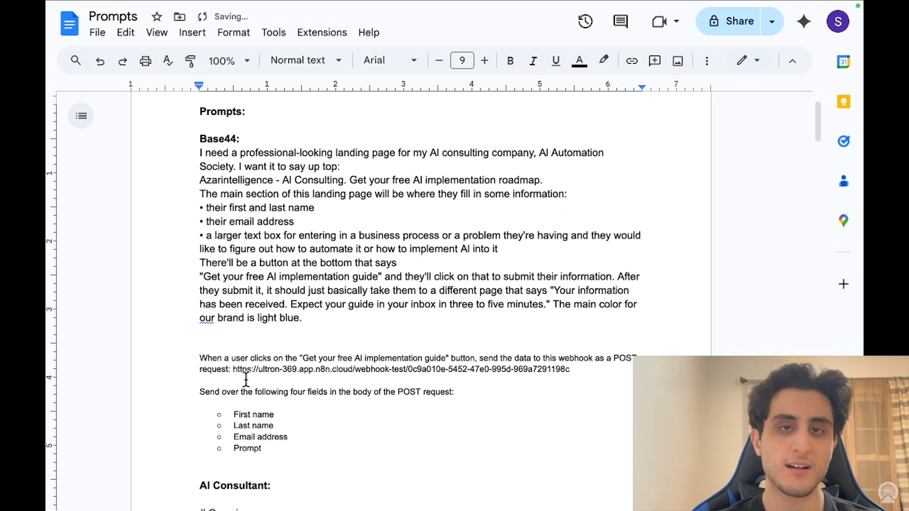
{"action": "left_click", "coordinate": [287, 451]}
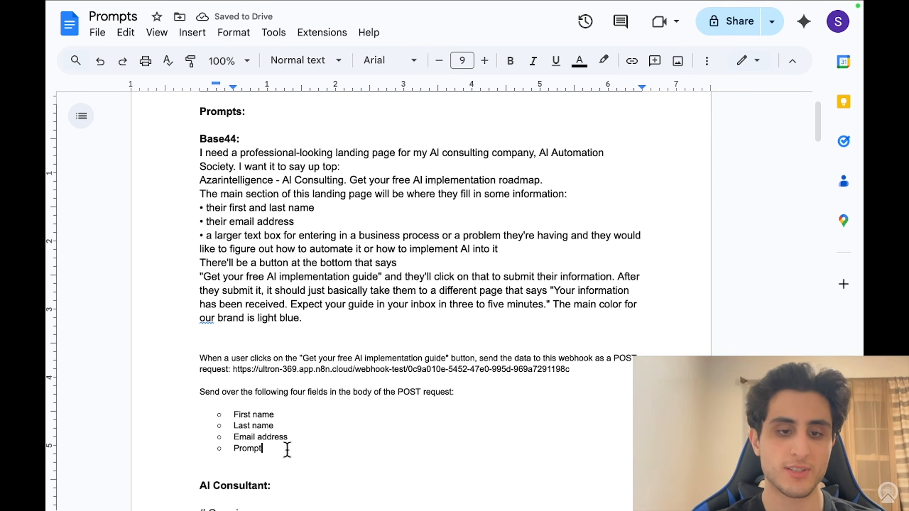
{"action": "left_click_drag", "start_coordinate": [287, 450], "coordinate": [181, 153]}
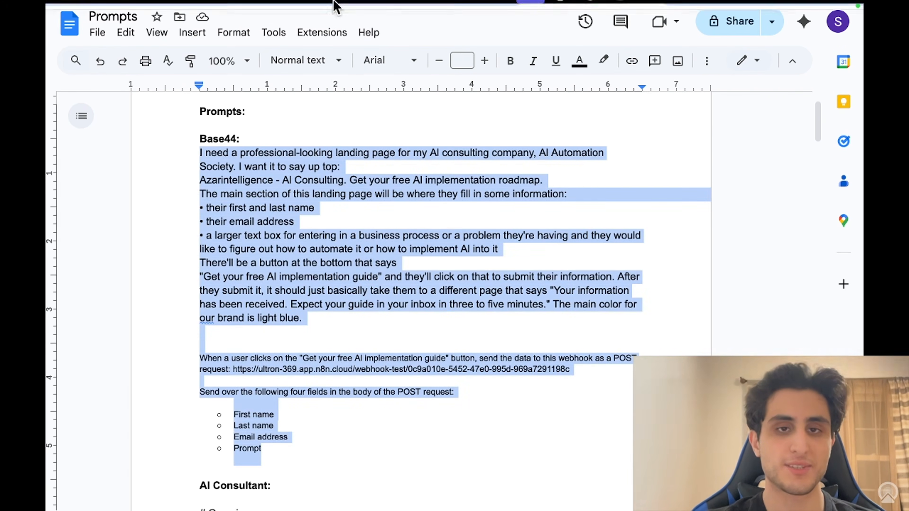
{"action": "mouse_move", "coordinate": [339, 4]}
{"action": "left_click", "coordinate": [417, 28]}
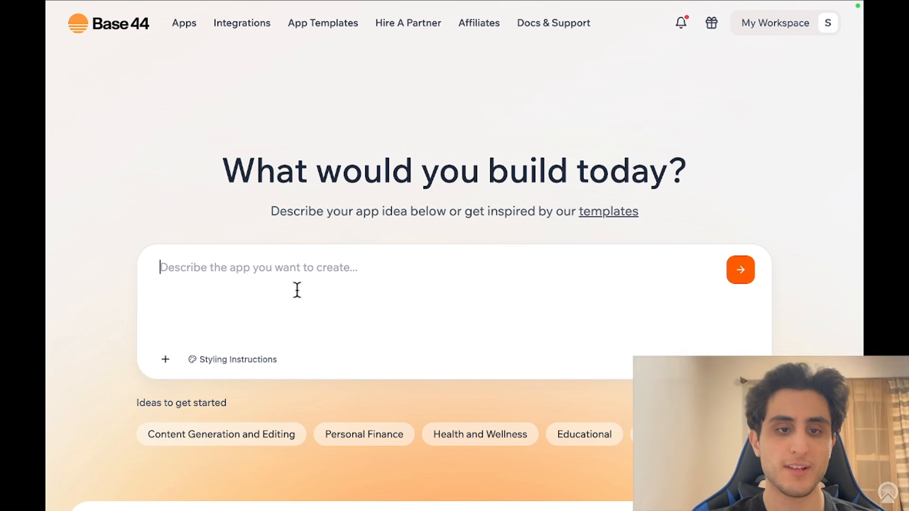
Step: Submit the landing-page description with first name, last name, email and business-problem fields
{"action": "left_click", "coordinate": [291, 279]}
{"action": "key", "text": "super+v"}
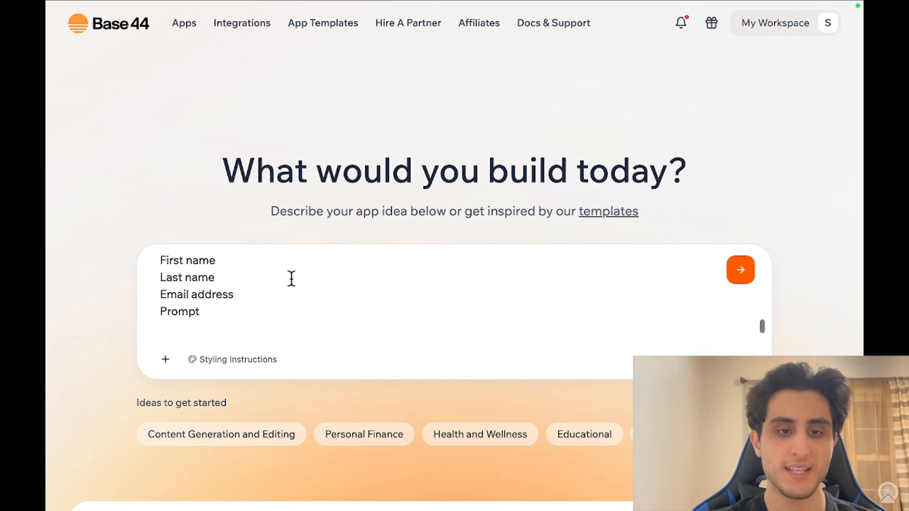
{"action": "left_click", "coordinate": [748, 275]}
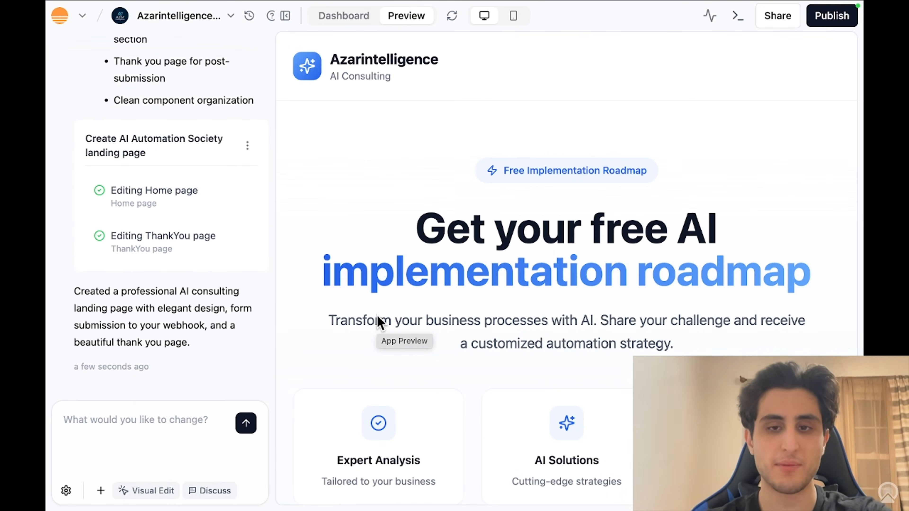
Step: Scroll the generated landing page to check its form and footer, then view 21st.dev Display Cards
{"action": "scroll", "coordinate": [463, 268], "scroll_direction": "down", "scroll_amount": 8}
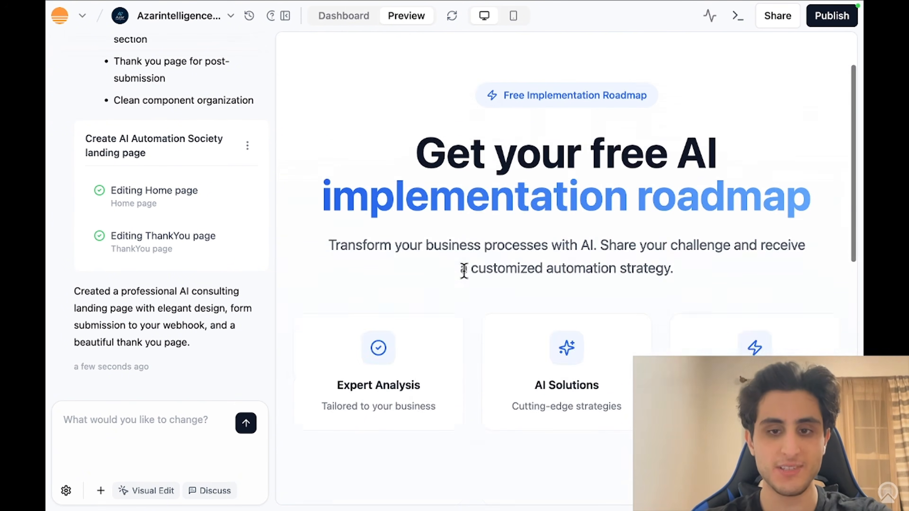
{"action": "scroll", "coordinate": [464, 270], "scroll_direction": "down", "scroll_amount": 3}
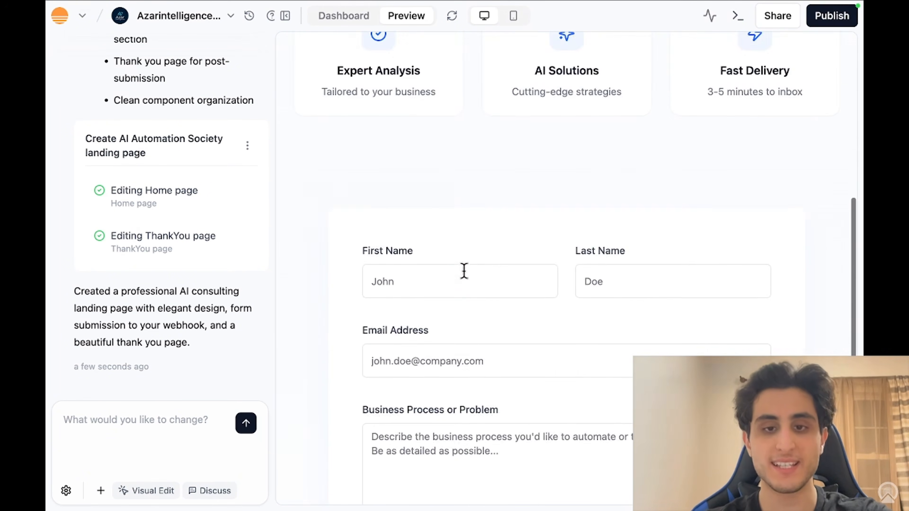
{"action": "scroll", "coordinate": [463, 270], "scroll_direction": "down", "scroll_amount": 4}
{"action": "scroll", "coordinate": [464, 271], "scroll_direction": "down", "scroll_amount": 4}
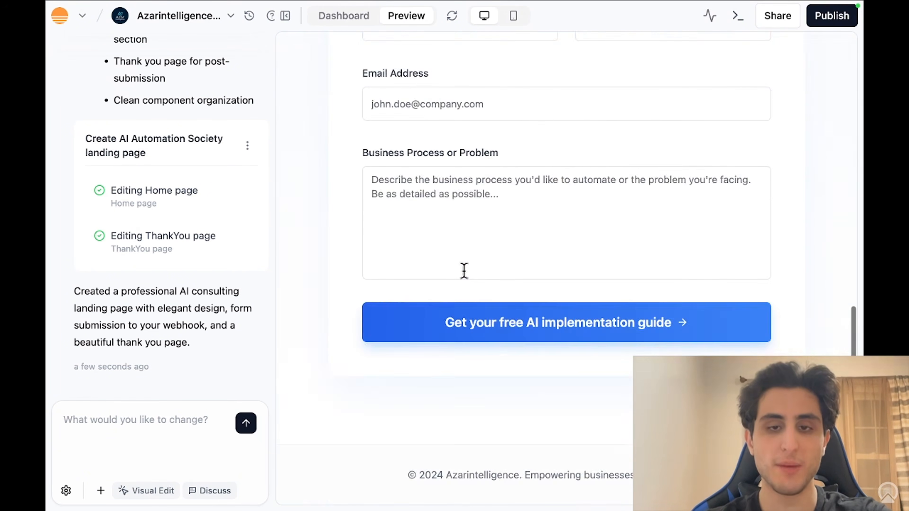
{"action": "scroll", "coordinate": [464, 271], "scroll_direction": "up", "scroll_amount": 13}
{"action": "scroll", "coordinate": [464, 271], "scroll_direction": "up", "scroll_amount": 3}
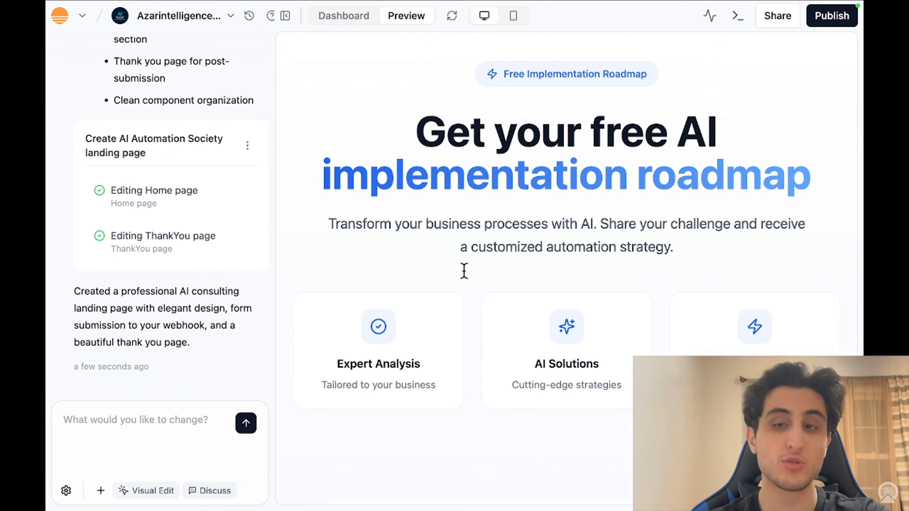
{"action": "left_click", "coordinate": [714, 38]}
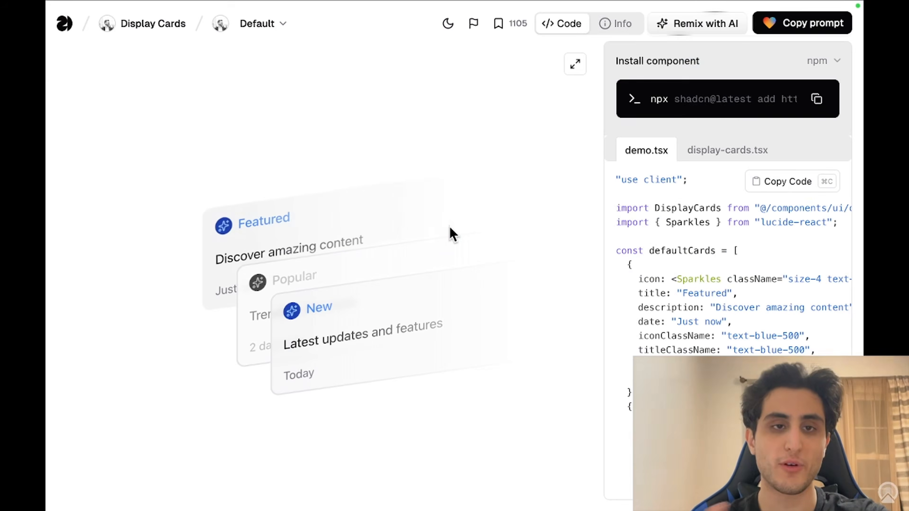
Step: Copy the Display Cards component as a Lovable-type prompt and go back to Base44
{"action": "mouse_move", "coordinate": [274, 1]}
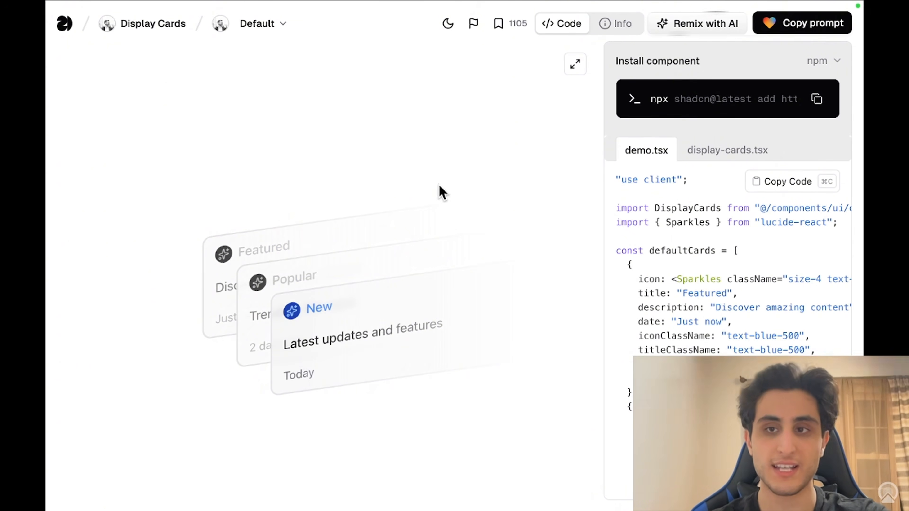
{"action": "left_click", "coordinate": [806, 26]}
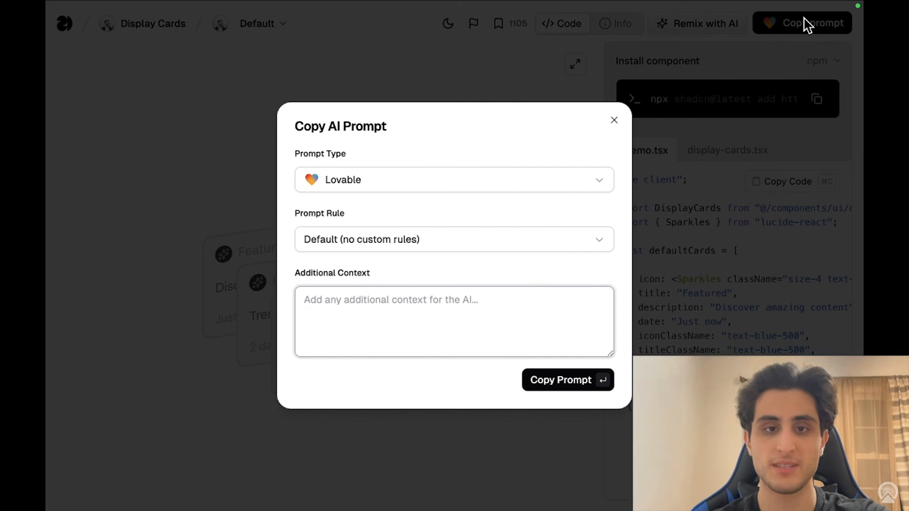
{"action": "left_click", "coordinate": [423, 183]}
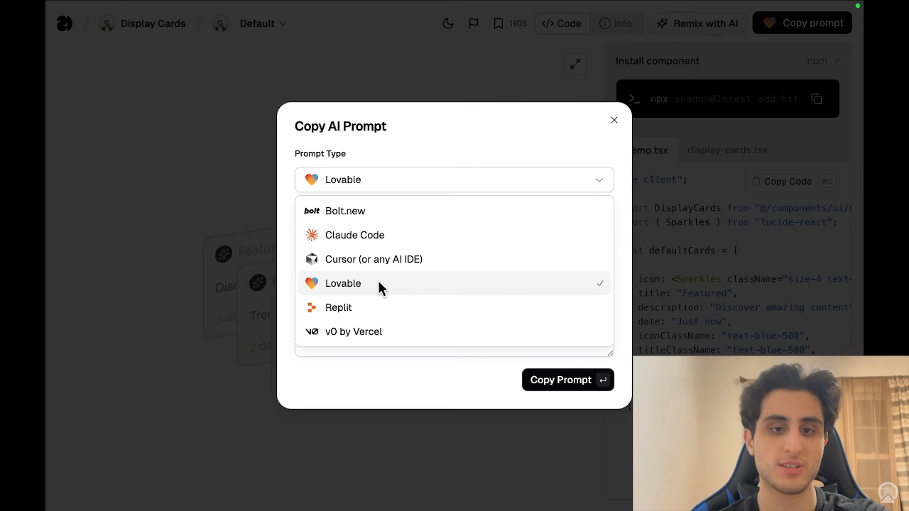
{"action": "left_click", "coordinate": [383, 288]}
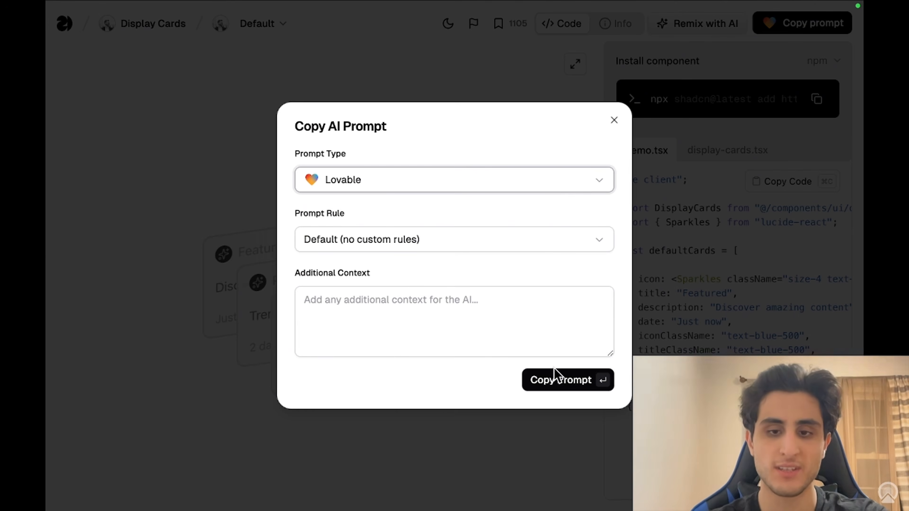
{"action": "left_click", "coordinate": [562, 378]}
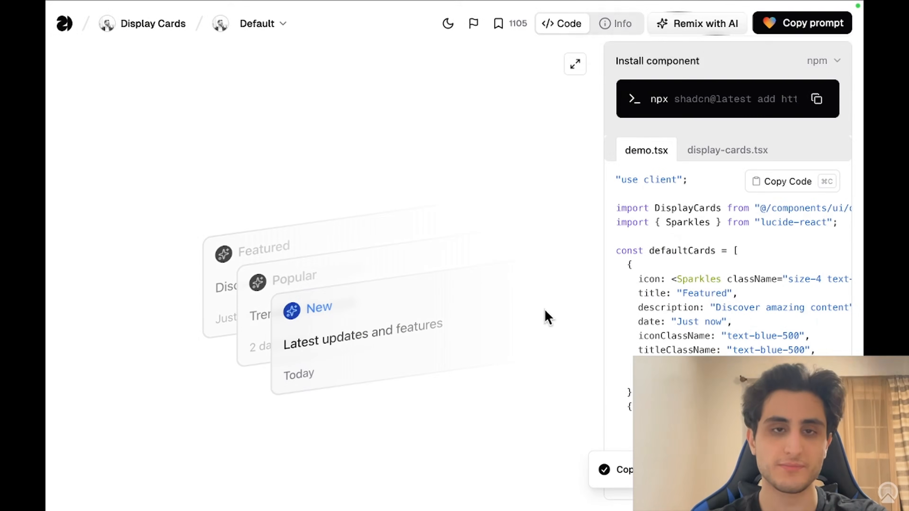
{"action": "mouse_move", "coordinate": [553, 2]}
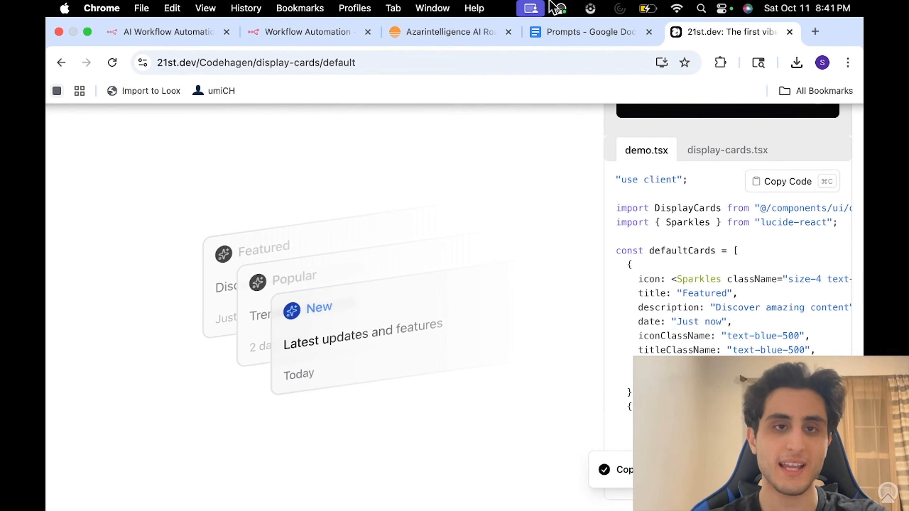
{"action": "left_click", "coordinate": [438, 33]}
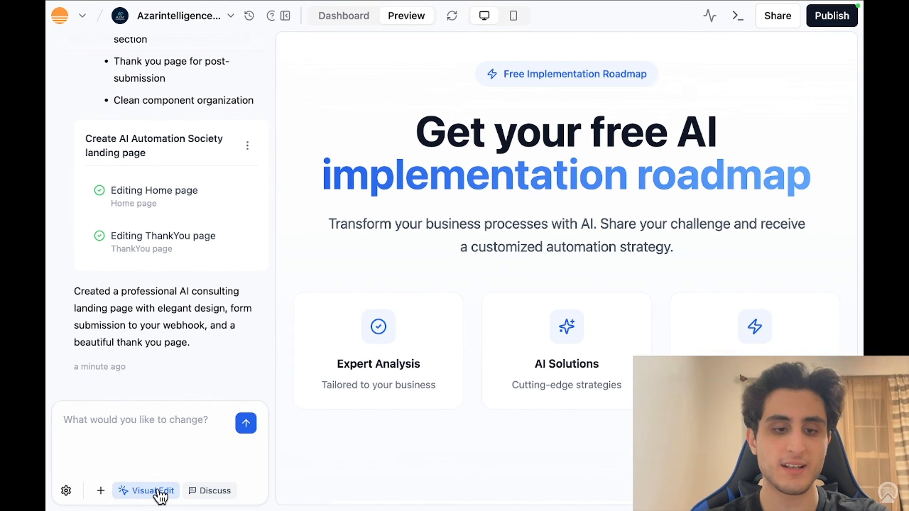
Step: In Visual Edit, select the feature-card row and paste the Display Cards prompt into chat
{"action": "left_click", "coordinate": [140, 492]}
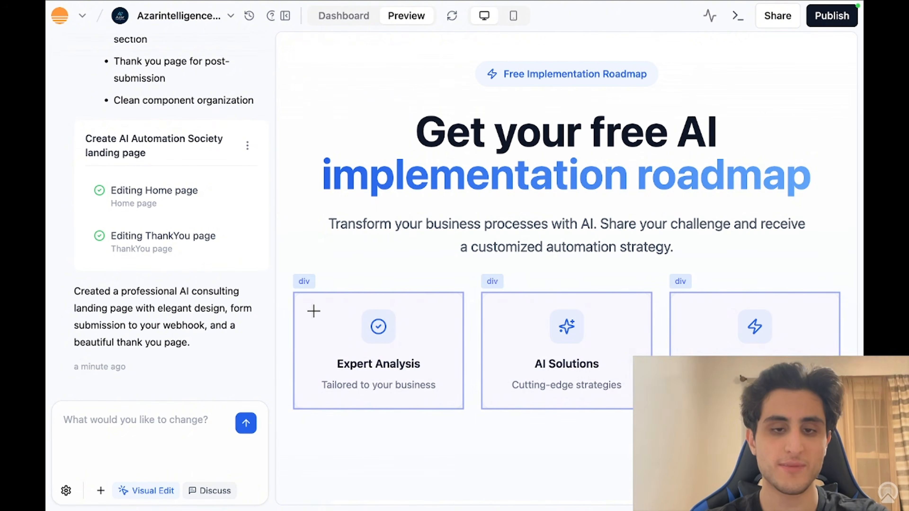
{"action": "left_click_drag", "start_coordinate": [340, 317], "coordinate": [630, 370]}
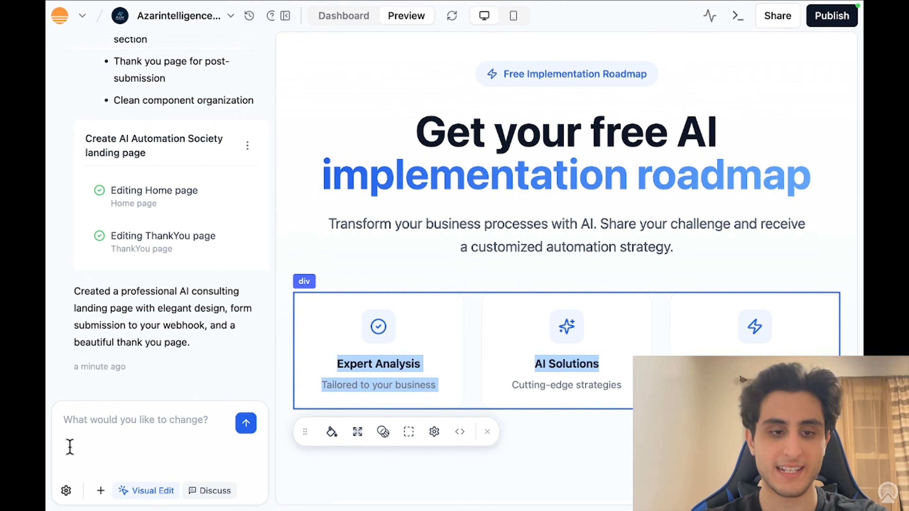
{"action": "left_click", "coordinate": [105, 432]}
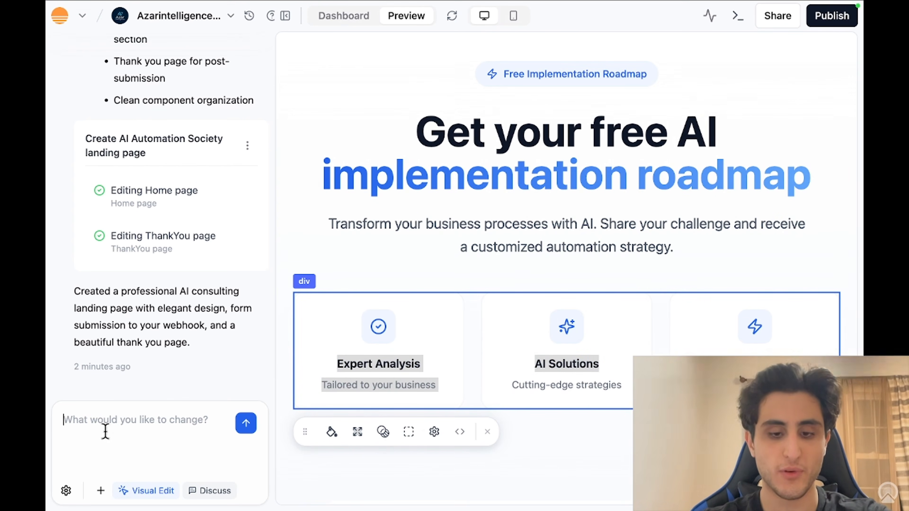
{"action": "key", "text": "super+v"}
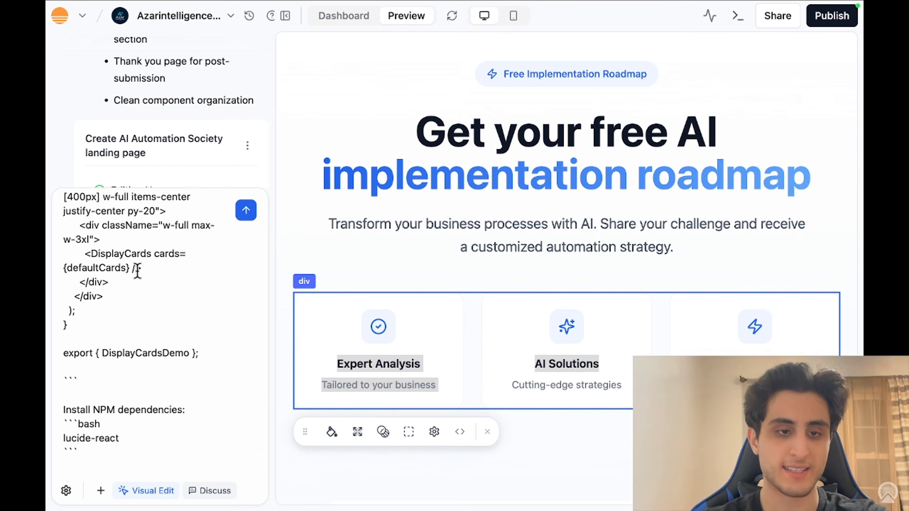
{"action": "scroll", "coordinate": [137, 271], "scroll_direction": "up", "scroll_amount": 10}
{"action": "scroll", "coordinate": [137, 271], "scroll_direction": "up", "scroll_amount": 15}
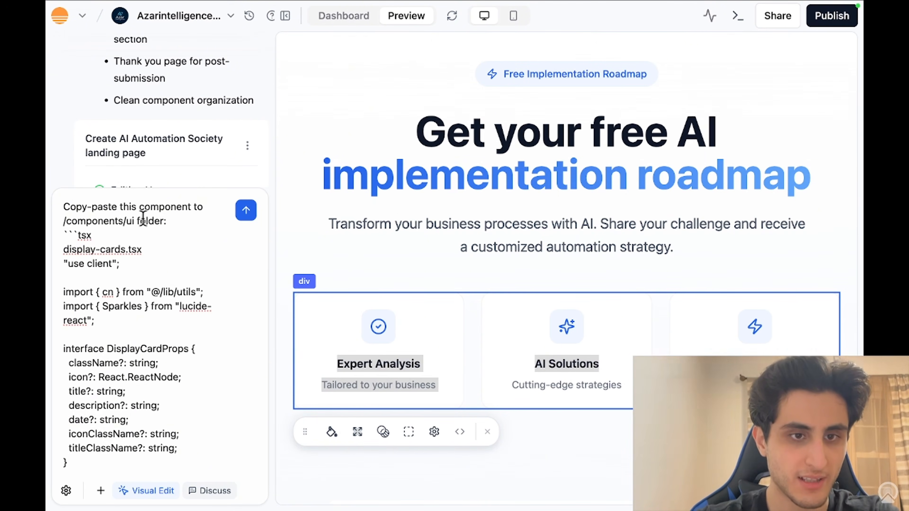
Step: Replace the prompt's first line with 'Apply the following changes to the selected elements' and send
{"action": "left_click_drag", "start_coordinate": [164, 220], "coordinate": [54, 211]}
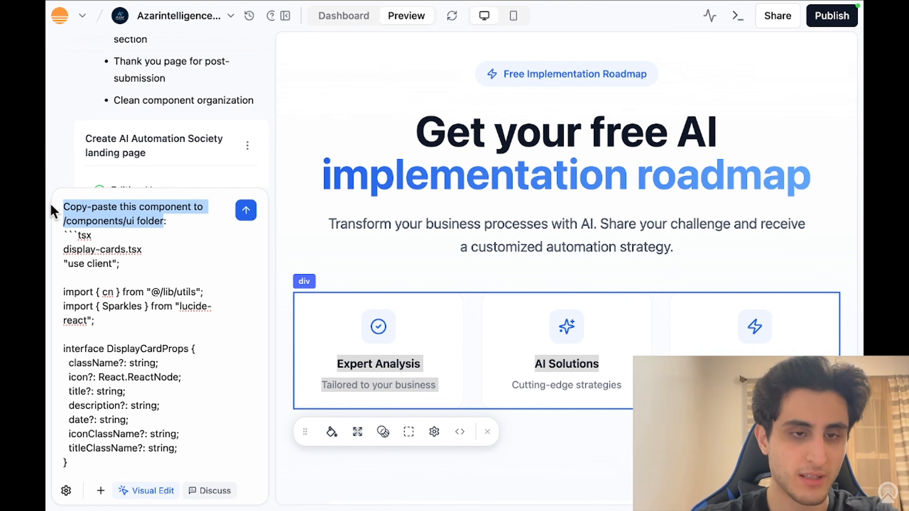
{"action": "key", "text": "BackSpace"}
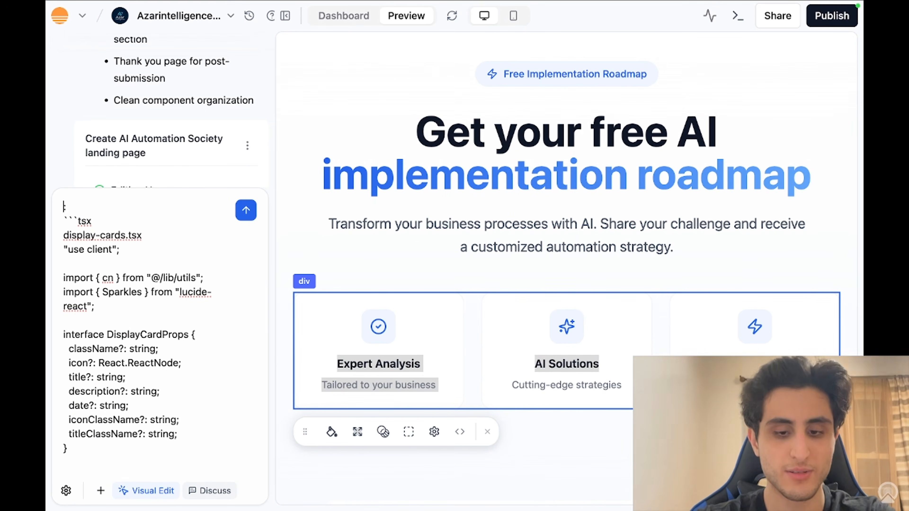
{"action": "type", "text": "Apply"}
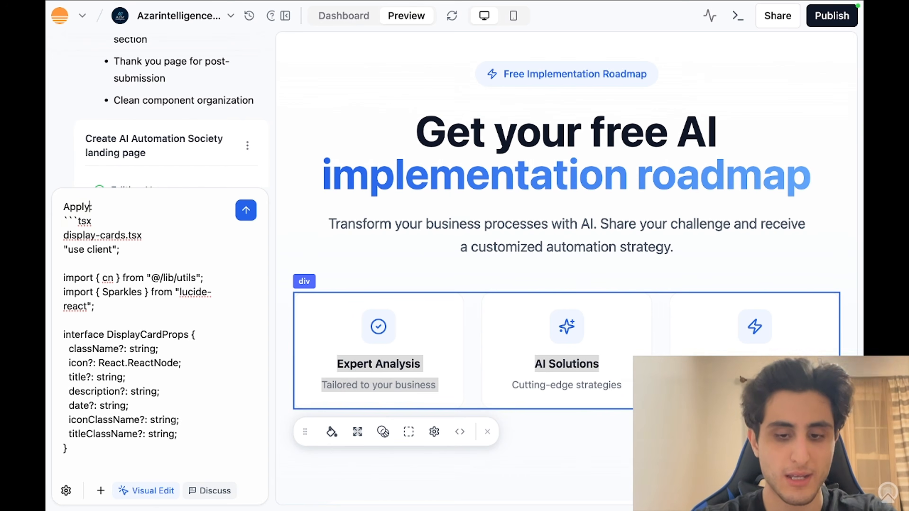
{"action": "type", "text": " the follo"}
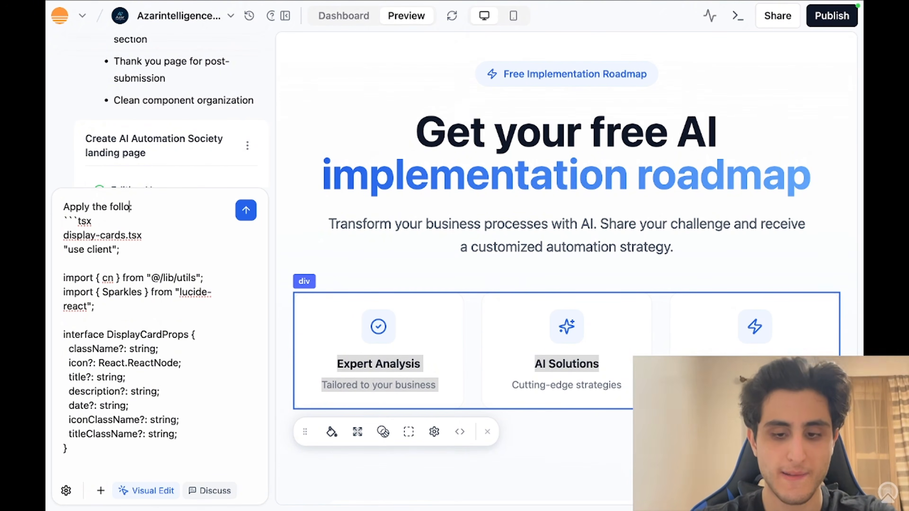
{"action": "type", "text": "wing changes to the sel"}
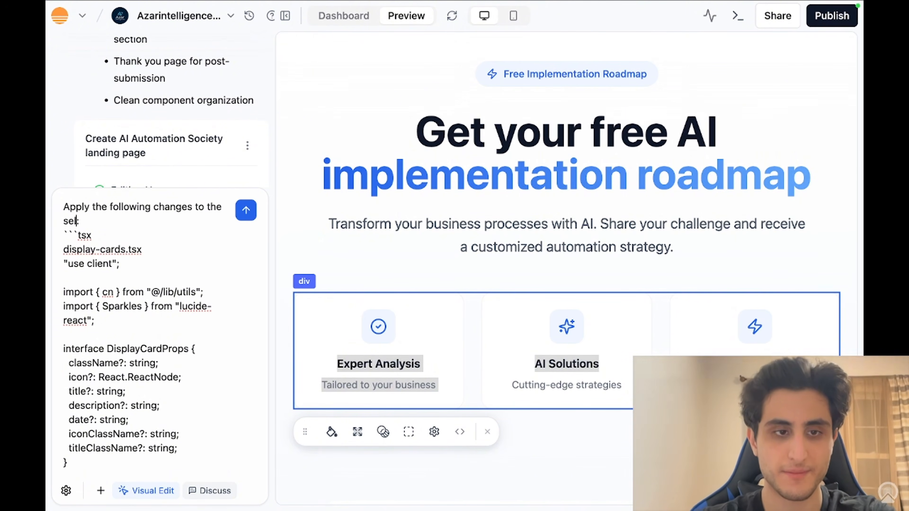
{"action": "type", "text": "ected "}
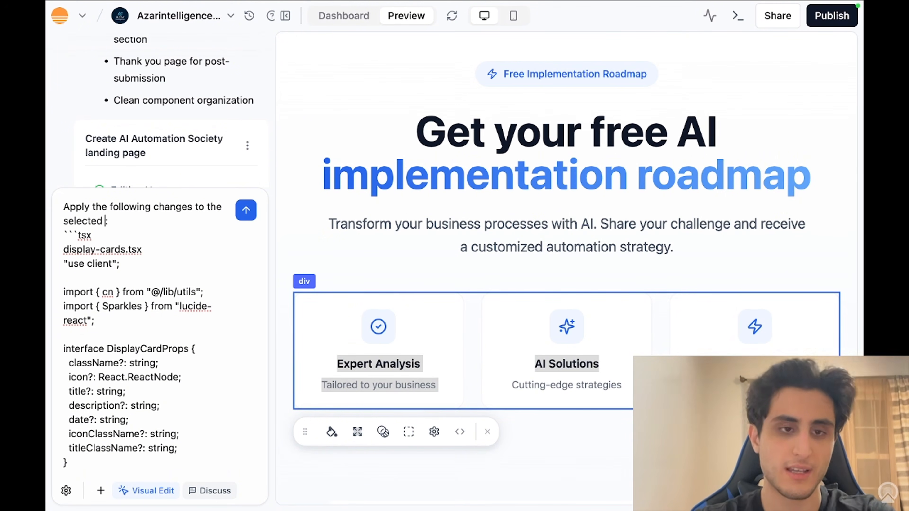
{"action": "type", "text": "ele"}
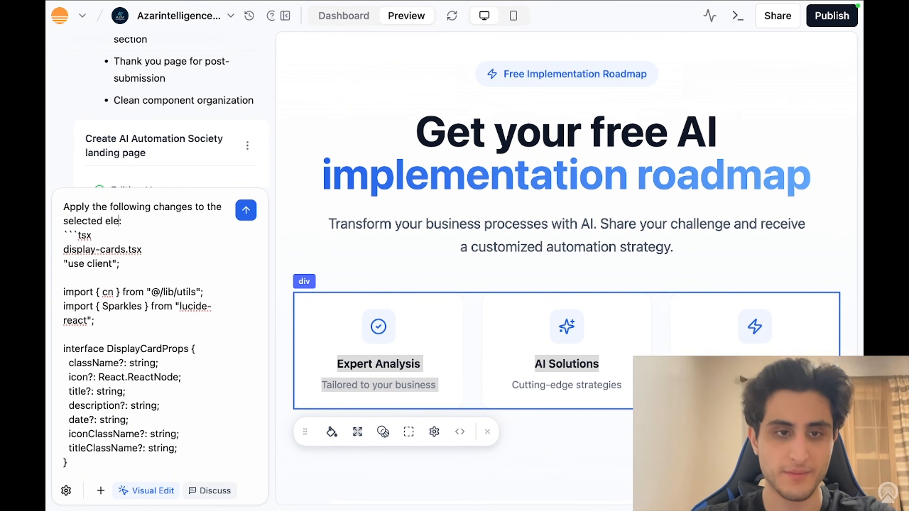
{"action": "type", "text": "ments"}
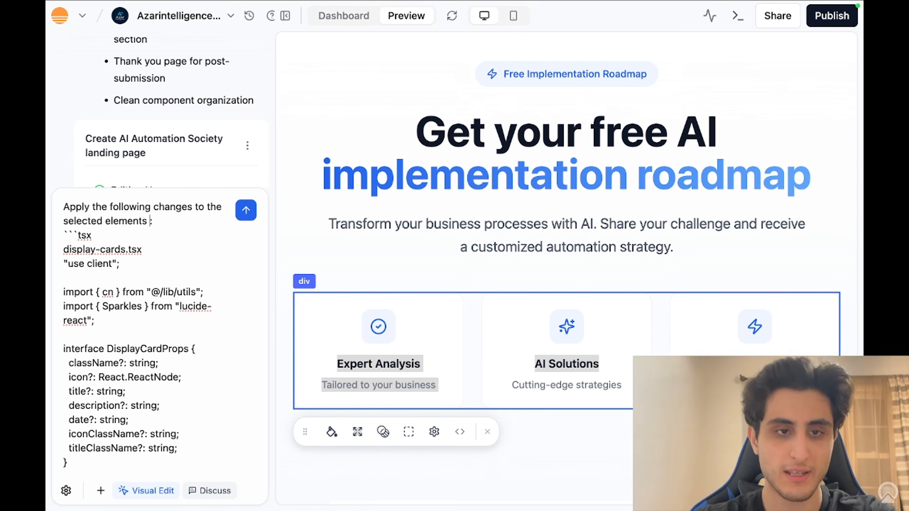
{"action": "key", "text": "Return"}
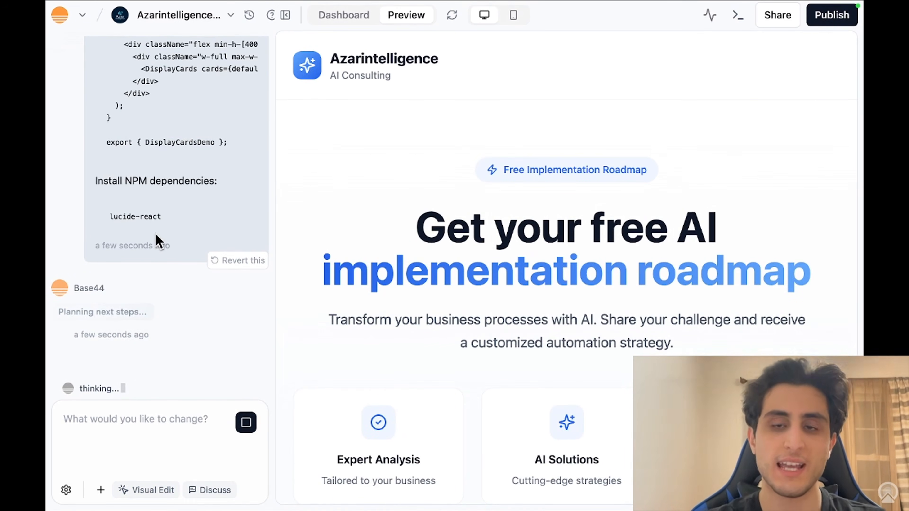
Step: Open the Spline Scene Interactive 3D preview from the 21st.dev home page's Heros section
{"action": "mouse_move", "coordinate": [561, 3]}
{"action": "left_click", "coordinate": [742, 33]}
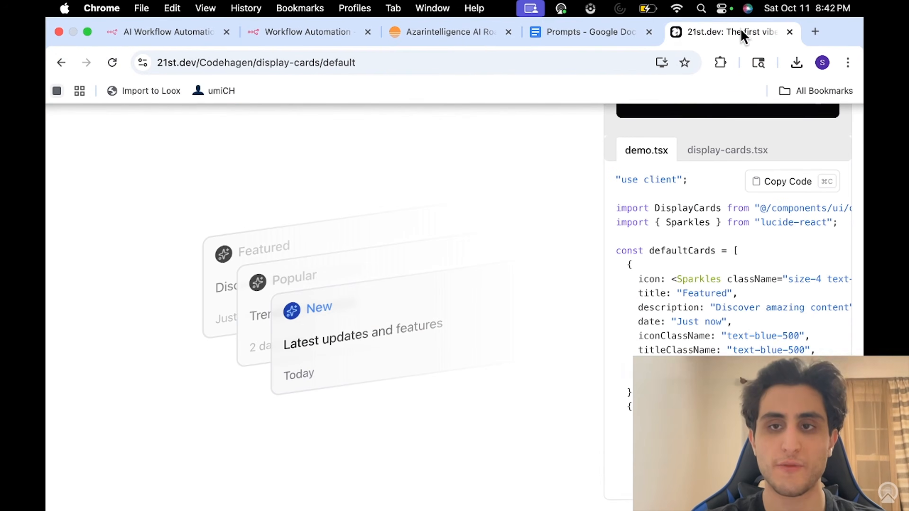
{"action": "left_click", "coordinate": [60, 63]}
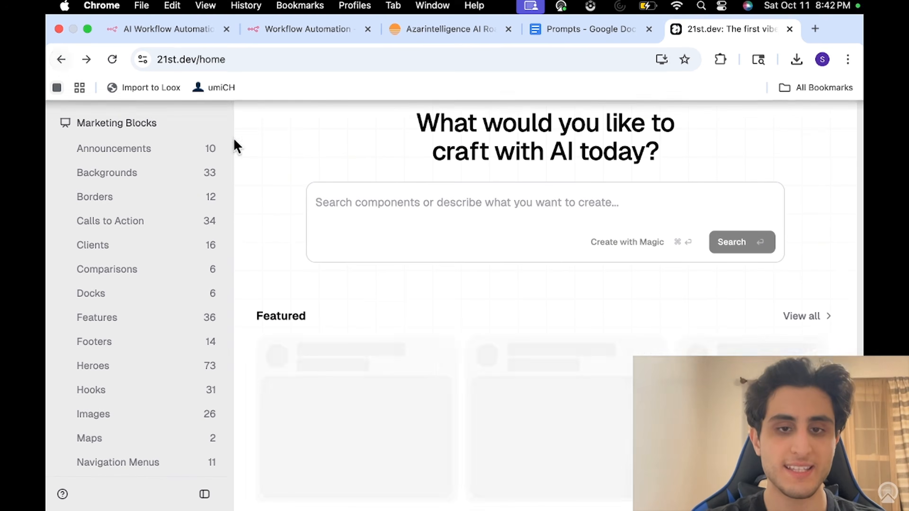
{"action": "scroll", "coordinate": [383, 342], "scroll_direction": "down", "scroll_amount": 10}
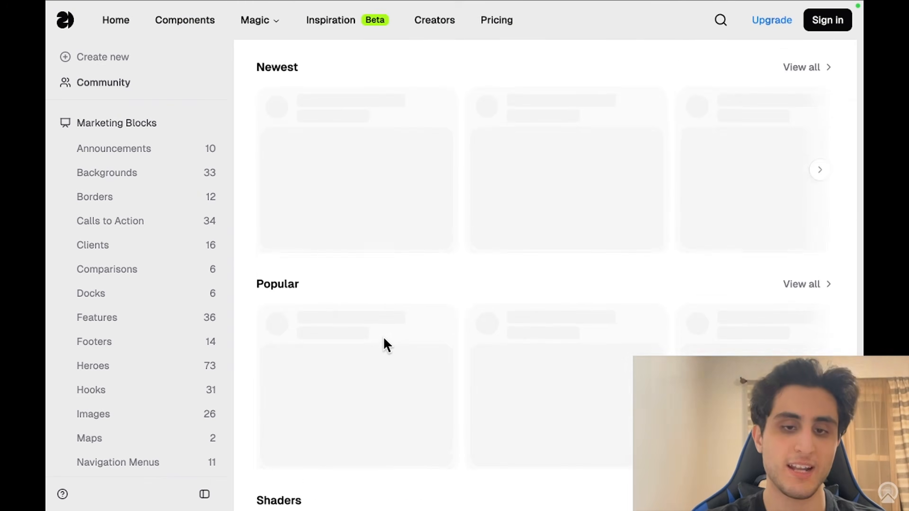
{"action": "scroll", "coordinate": [384, 338], "scroll_direction": "down", "scroll_amount": 1}
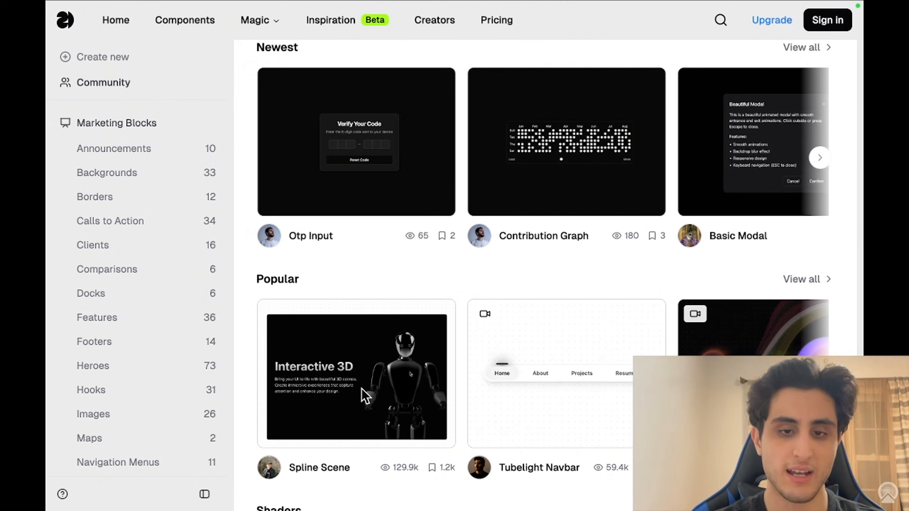
{"action": "scroll", "coordinate": [365, 395], "scroll_direction": "down", "scroll_amount": 6}
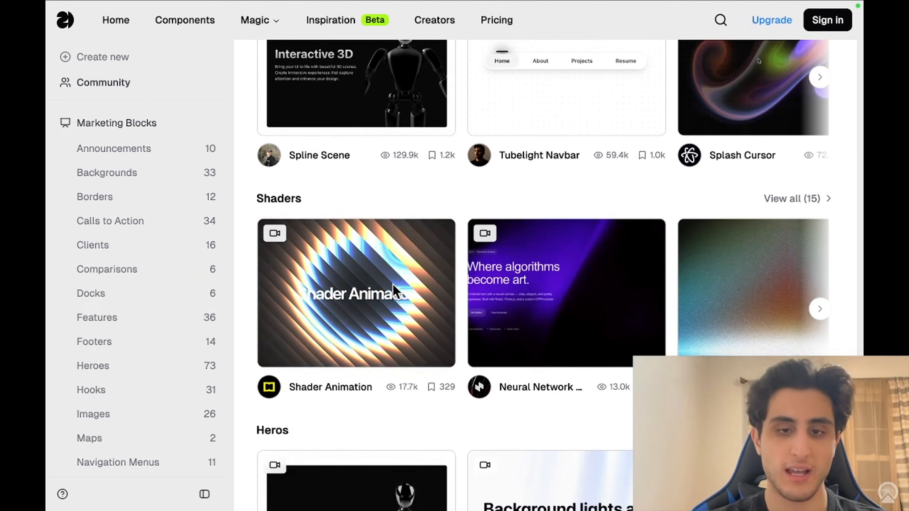
{"action": "scroll", "coordinate": [394, 286], "scroll_direction": "down", "scroll_amount": 4}
{"action": "scroll", "coordinate": [395, 292], "scroll_direction": "down", "scroll_amount": 1}
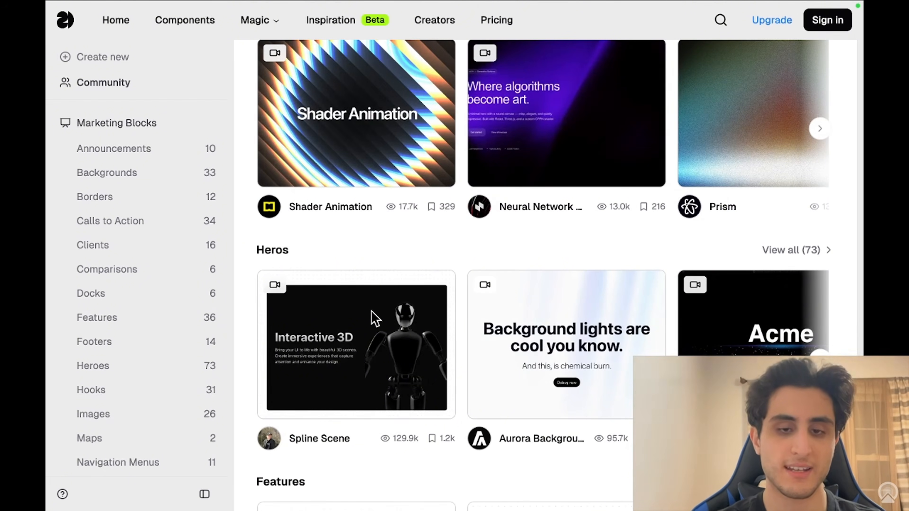
{"action": "left_click", "coordinate": [372, 319]}
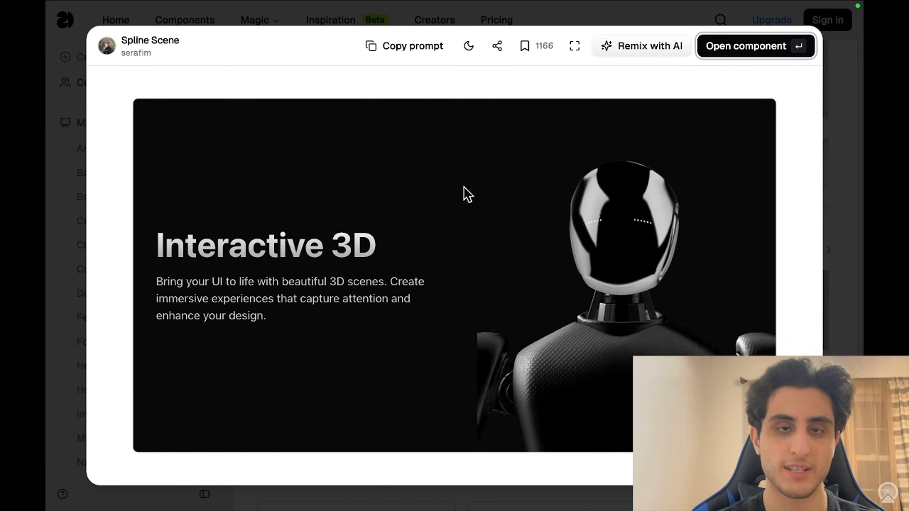
{"action": "mouse_move", "coordinate": [355, 9]}
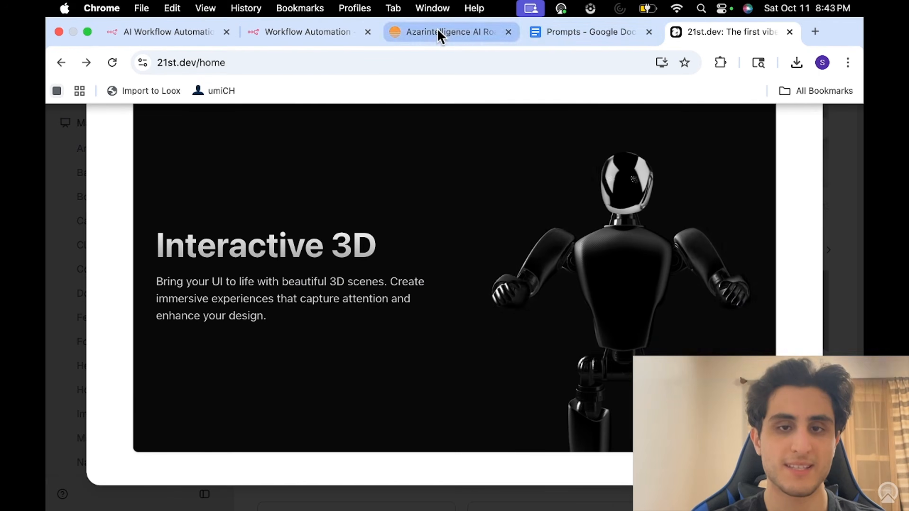
{"action": "left_click", "coordinate": [441, 33]}
{"action": "scroll", "coordinate": [455, 289], "scroll_direction": "down", "scroll_amount": 5}
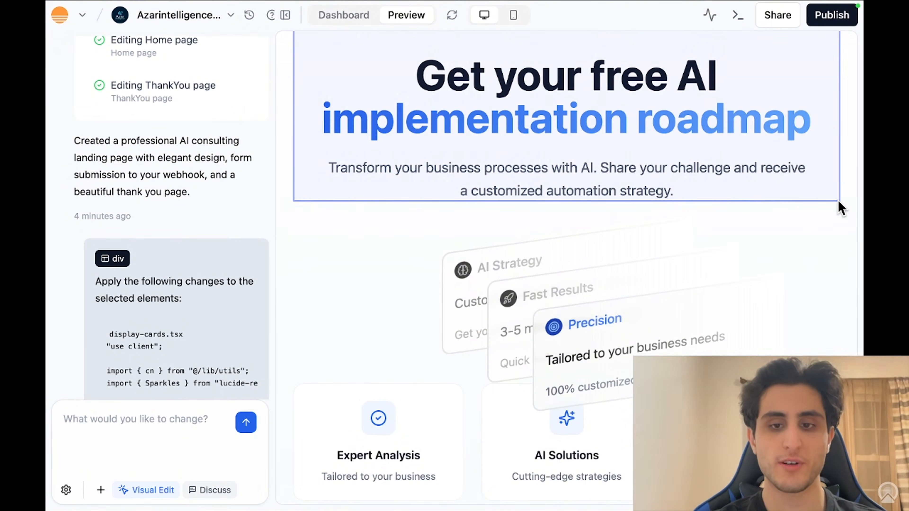
{"action": "scroll", "coordinate": [841, 208], "scroll_direction": "down", "scroll_amount": 7}
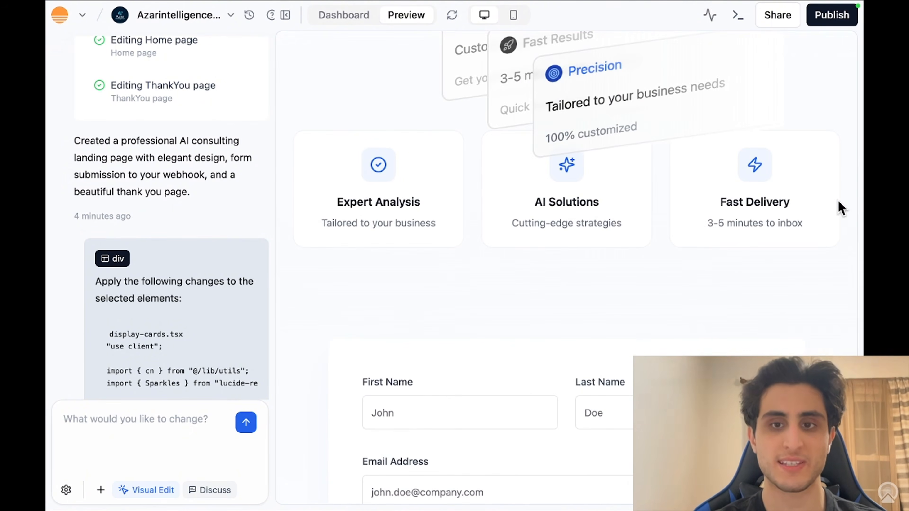
{"action": "scroll", "coordinate": [609, 152], "scroll_direction": "up", "scroll_amount": 4}
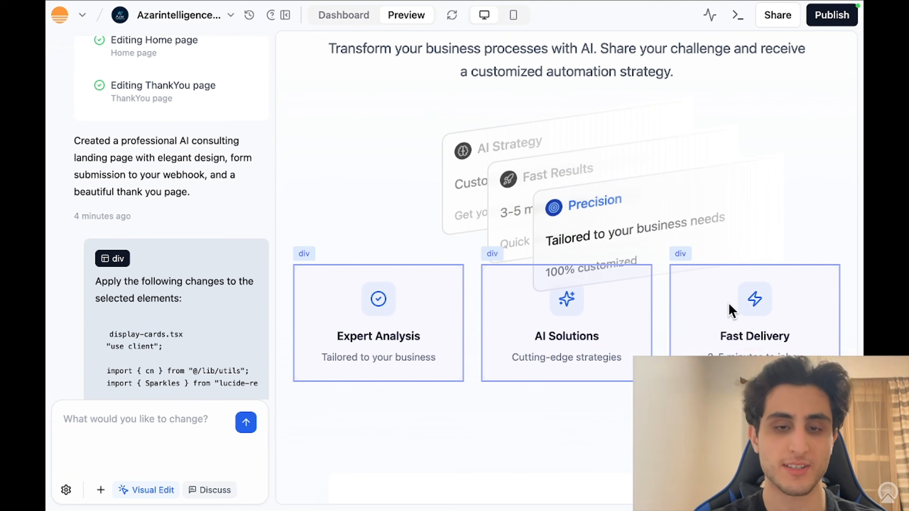
Step: Select the card section and ask the AI to delete the previous feature cards, leaving six cards
{"action": "left_click", "coordinate": [359, 171]}
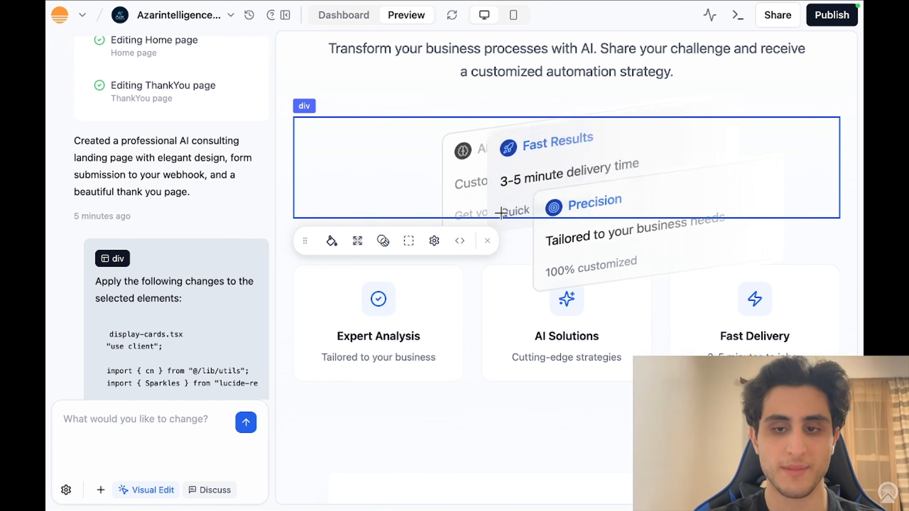
{"action": "left_click_drag", "start_coordinate": [783, 308], "coordinate": [554, 271]}
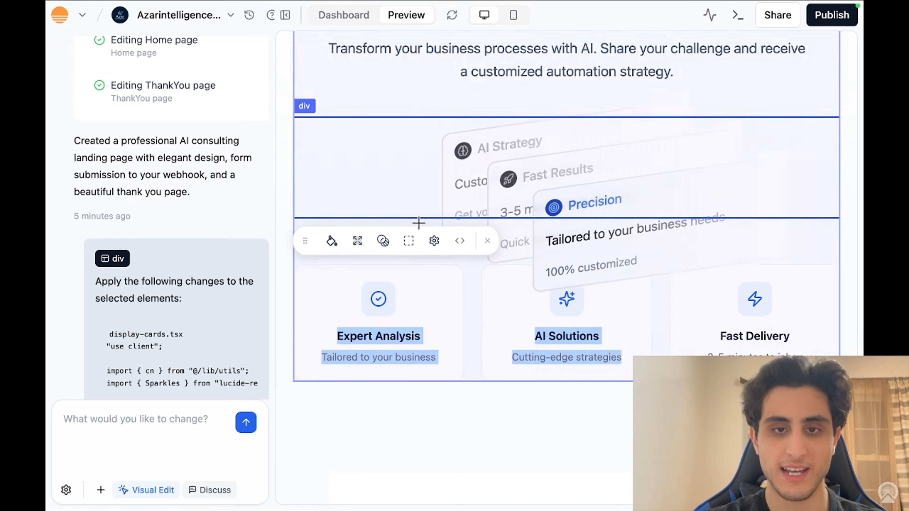
{"action": "left_click", "coordinate": [363, 203]}
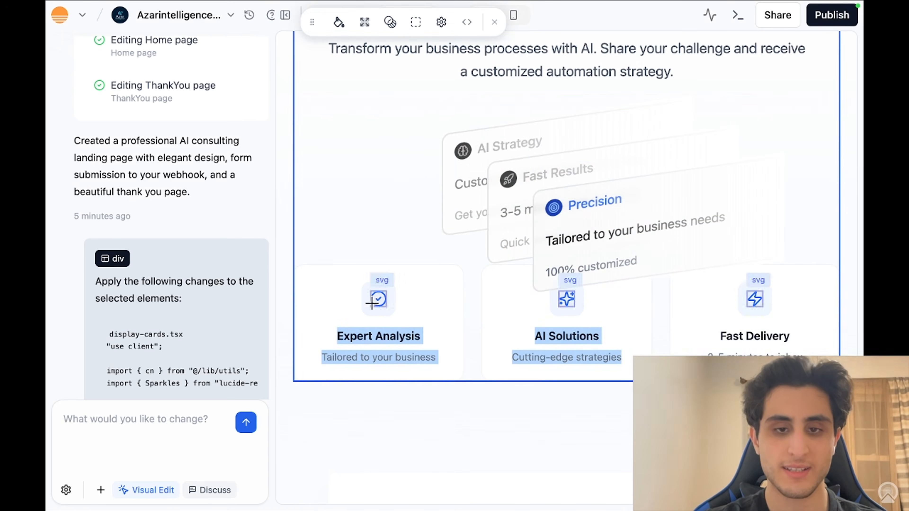
{"action": "left_click", "coordinate": [116, 411]}
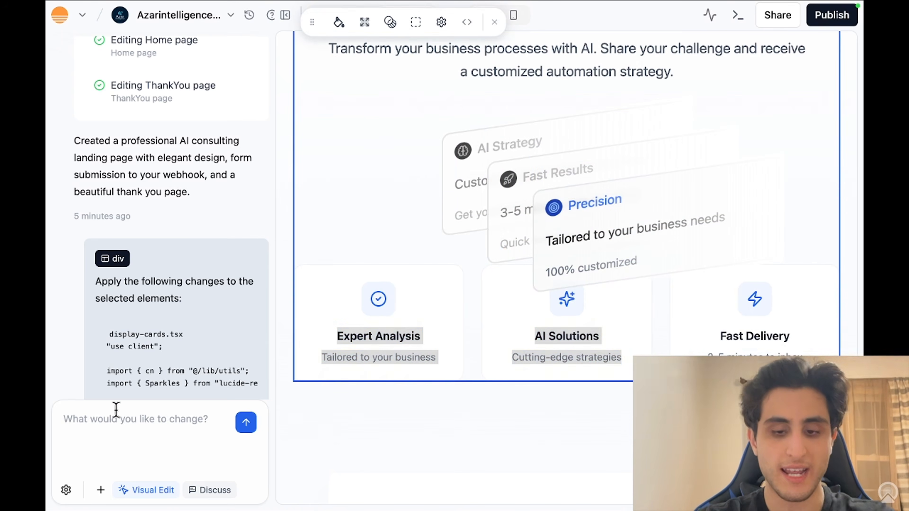
{"action": "type", "text": "I have 6"}
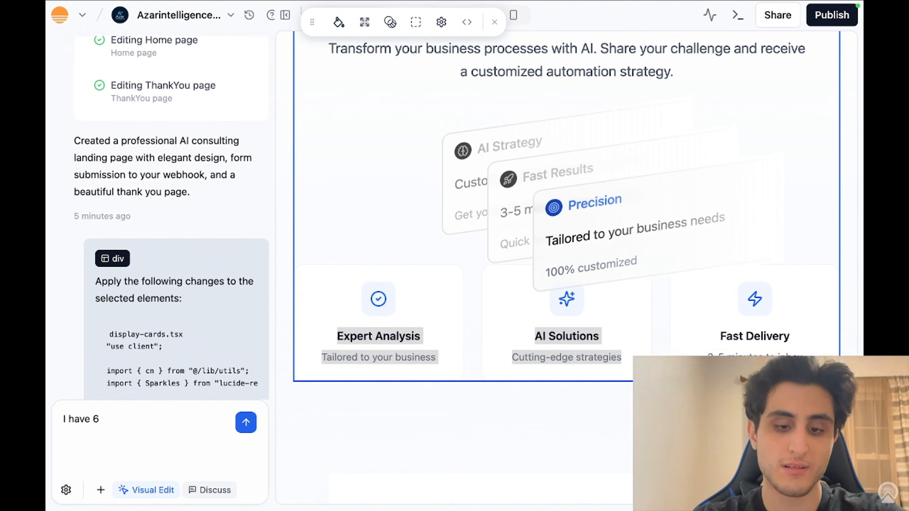
{"action": "type", "text": " cards right n"}
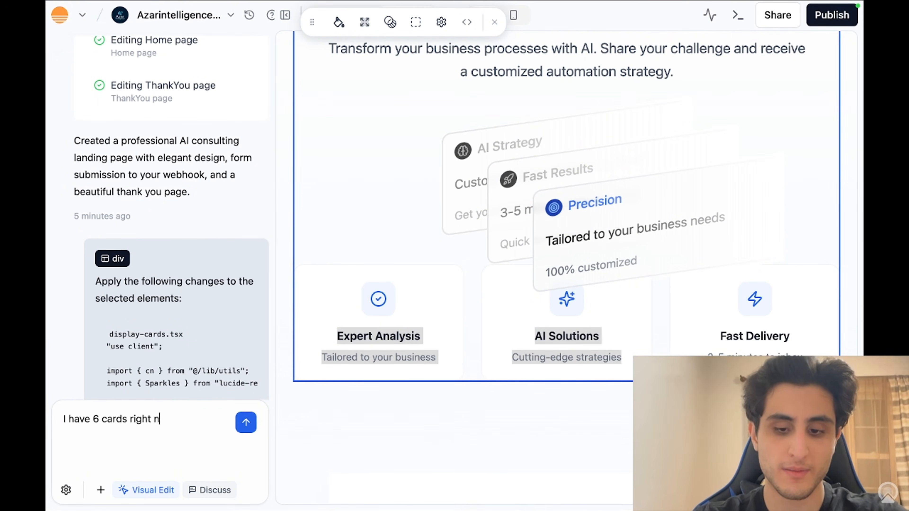
{"action": "type", "text": "ow, yo"}
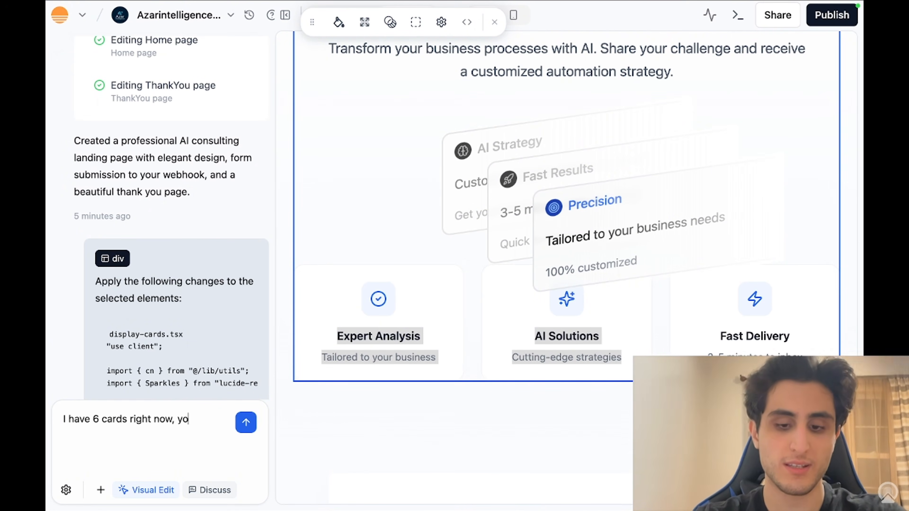
{"action": "type", "text": "u forgot to"}
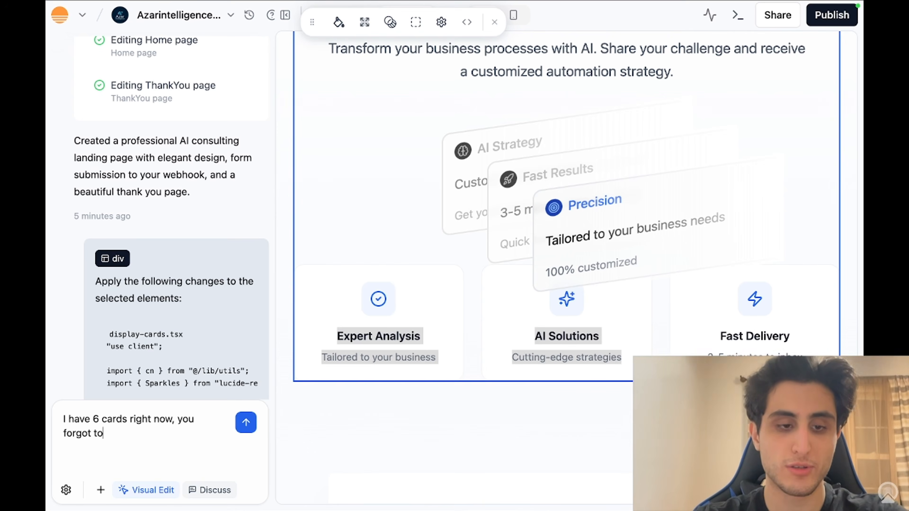
{"action": "type", "text": " delete t"}
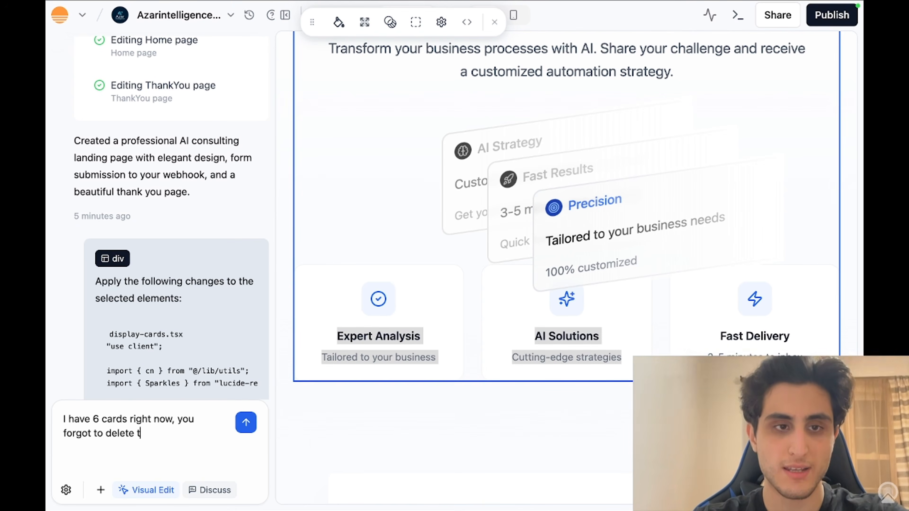
{"action": "type", "text": "he previ"}
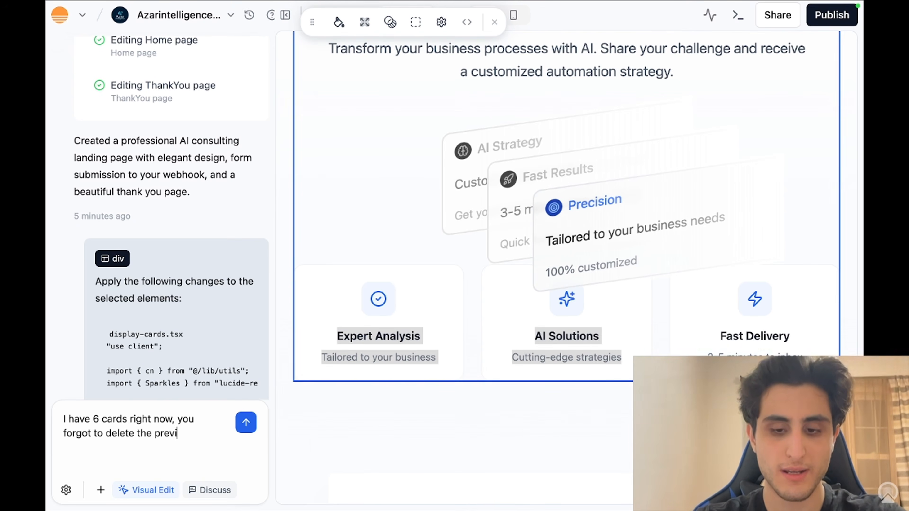
{"action": "type", "text": "ous ones"}
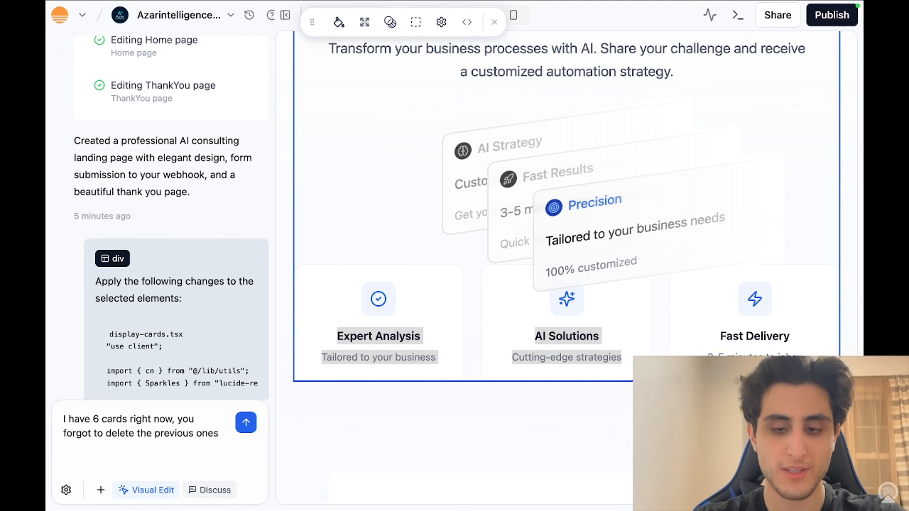
{"action": "key", "text": "shift+Return"}
{"action": "type", "text": "w"}
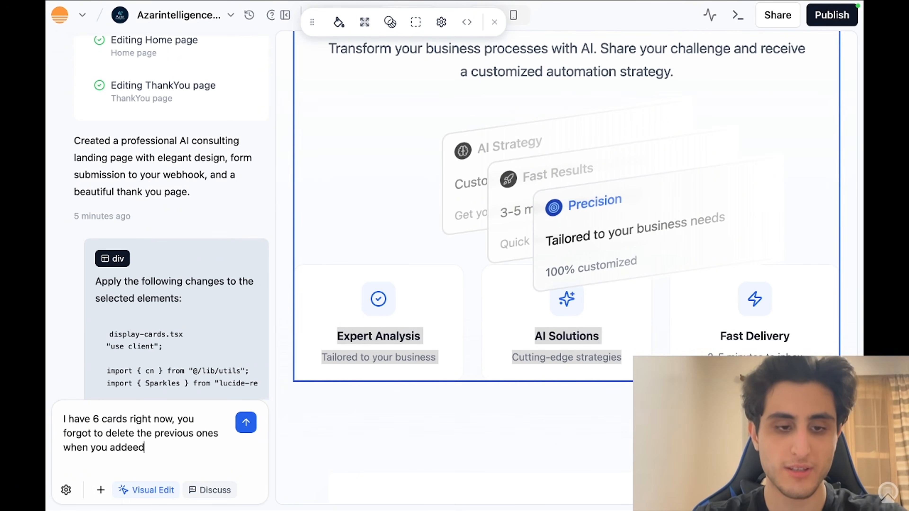
{"action": "type", "text": "hen you added the ne"}
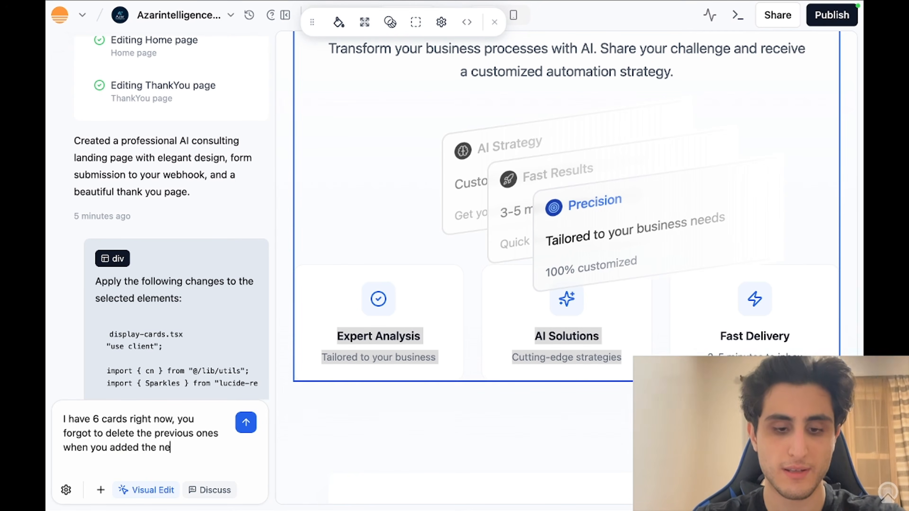
{"action": "type", "text": "w feature"}
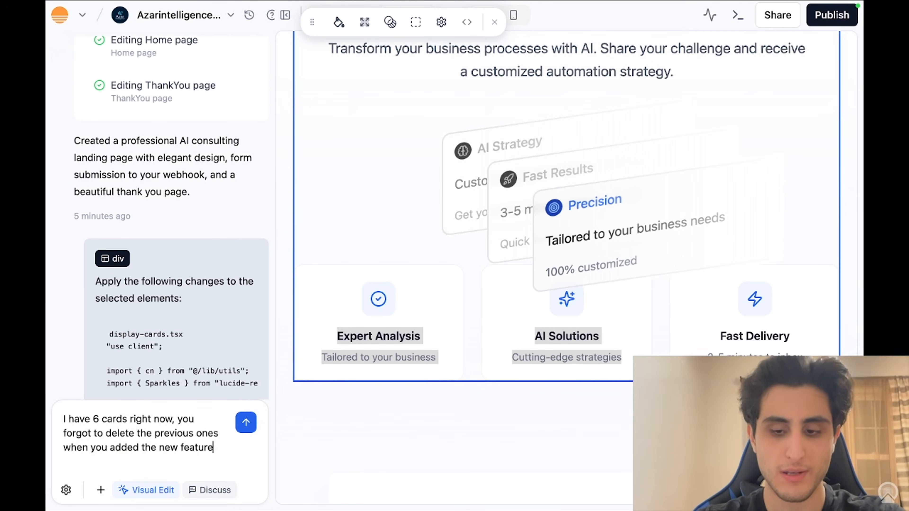
{"action": "type", "text": "."}
{"action": "key", "text": "Return"}
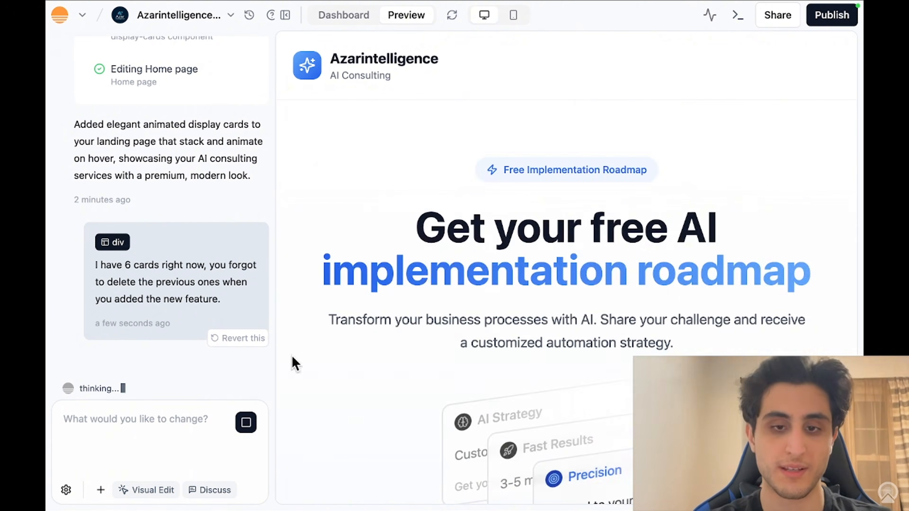
Step: Scroll to the preview form and execute the n8n workflow to await a test submission
{"action": "scroll", "coordinate": [361, 361], "scroll_direction": "down", "scroll_amount": 8}
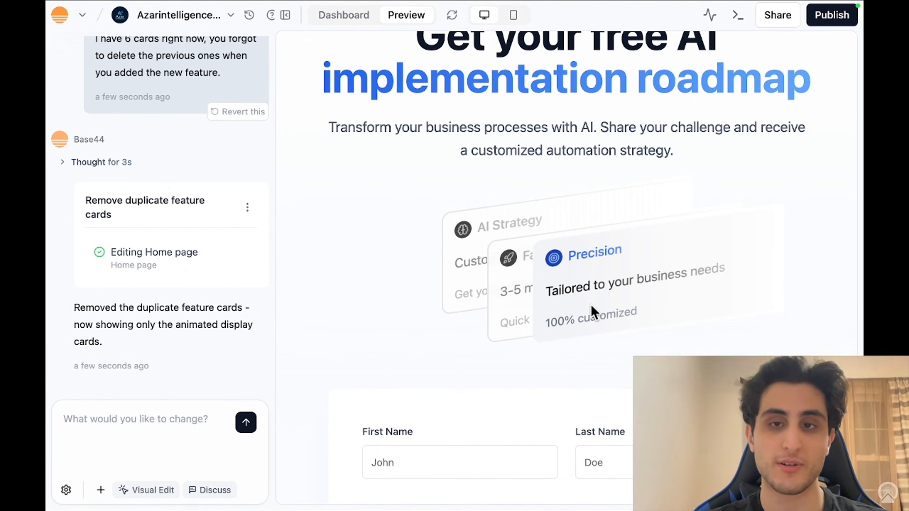
{"action": "scroll", "coordinate": [592, 311], "scroll_direction": "down", "scroll_amount": 5}
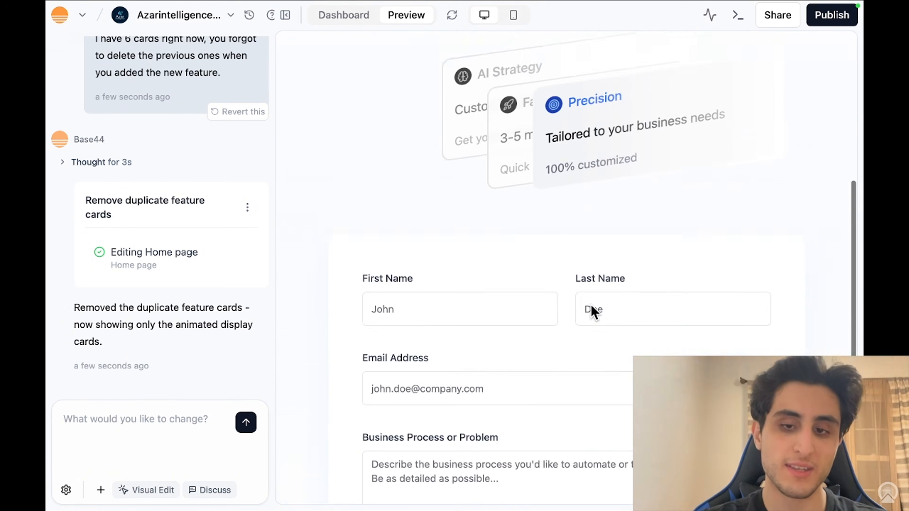
{"action": "left_click", "coordinate": [454, 281]}
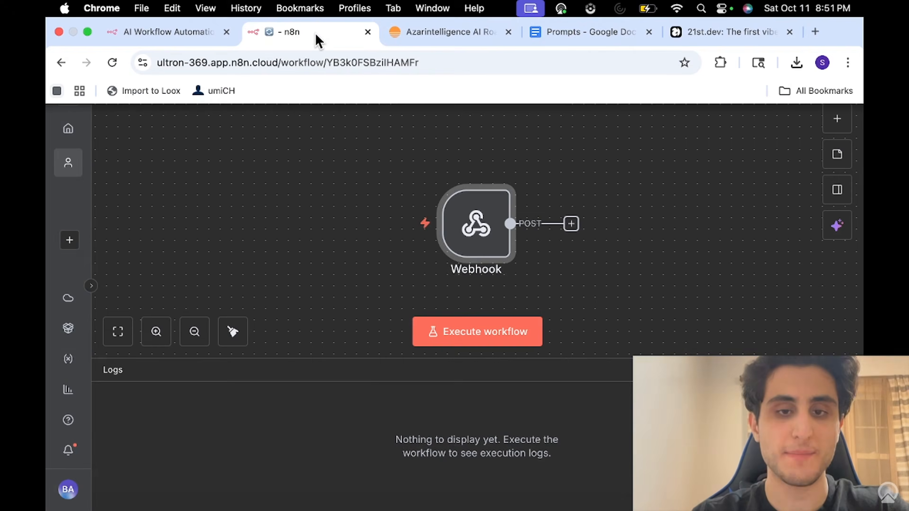
{"action": "left_click", "coordinate": [502, 333]}
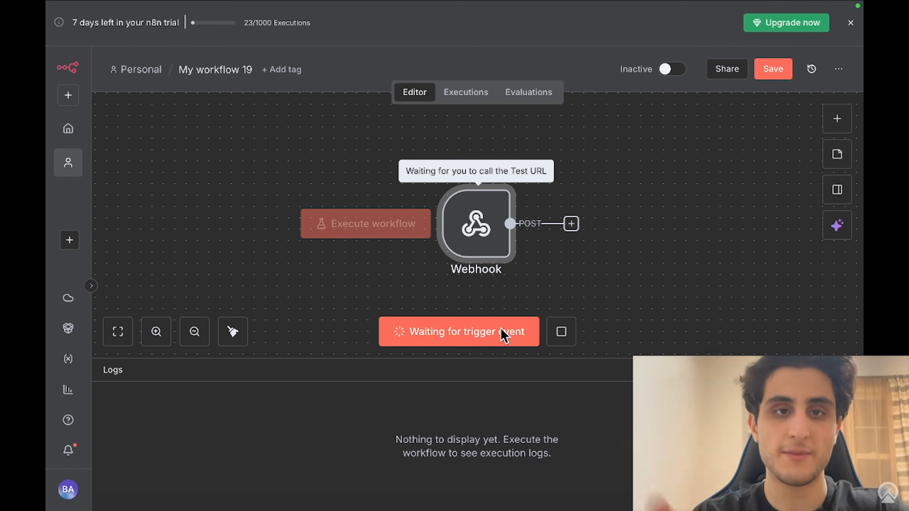
{"action": "mouse_move", "coordinate": [356, 4]}
{"action": "left_click", "coordinate": [396, 22]}
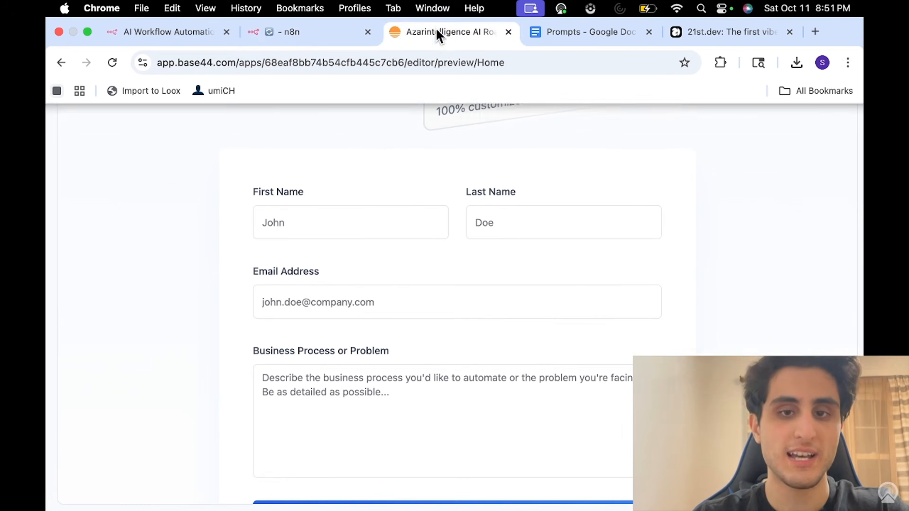
Step: Fill the preview form's first name, last name and e-mail address fields
{"action": "left_click", "coordinate": [351, 229]}
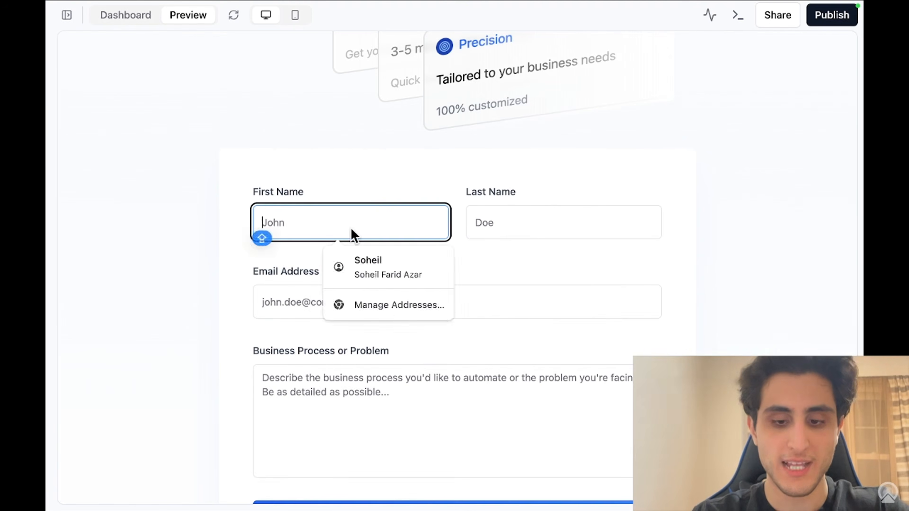
{"action": "type", "text": "John"}
{"action": "left_click", "coordinate": [511, 221]}
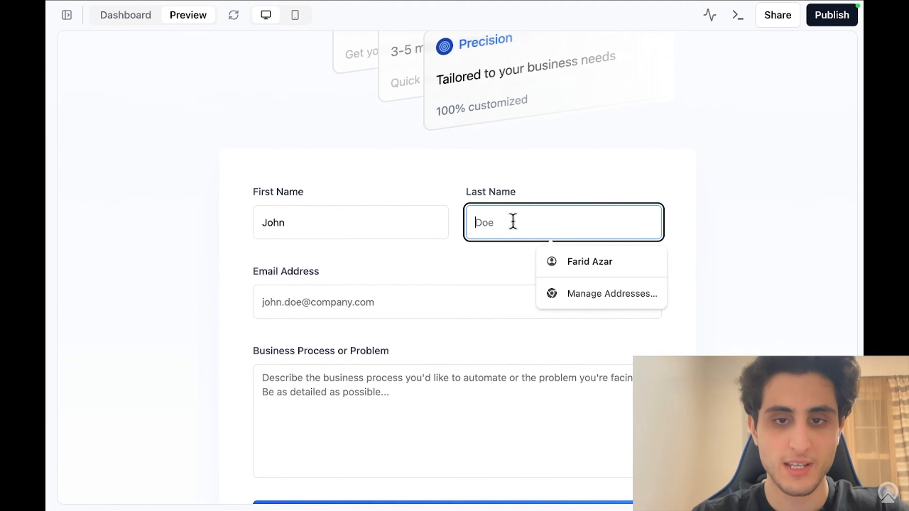
{"action": "type", "text": "Doe"}
{"action": "left_click", "coordinate": [406, 300]}
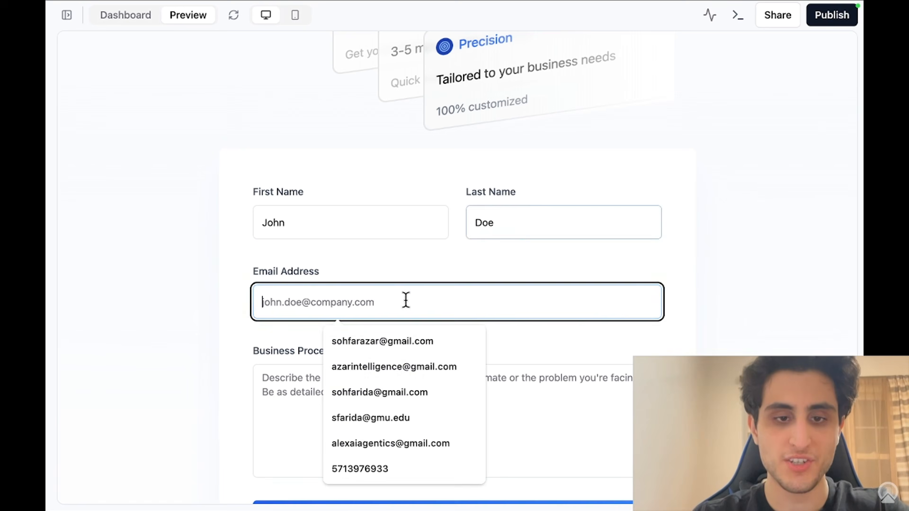
{"action": "left_click", "coordinate": [384, 369]}
{"action": "left_click", "coordinate": [384, 385]}
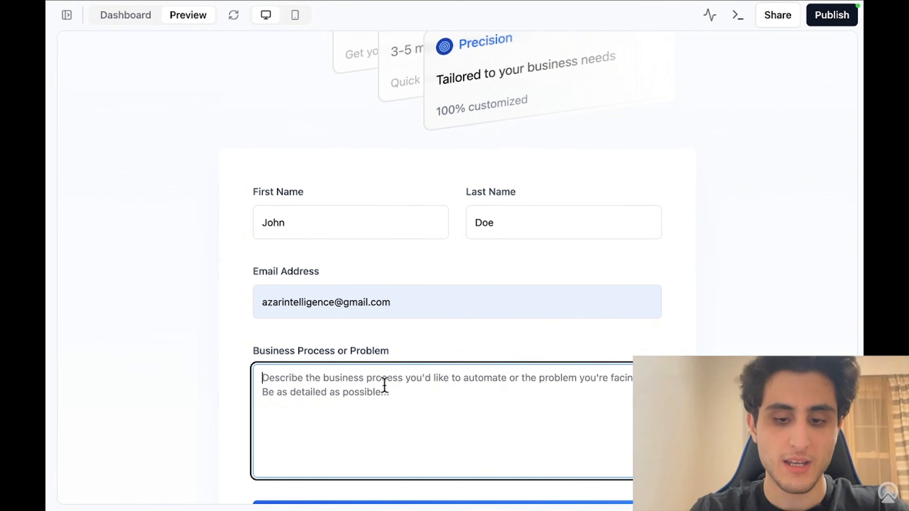
Step: Enter the client-onboarding request as the business problem and submit for the free AI guide
{"action": "type", "text": "I want to automate client onvoa"}
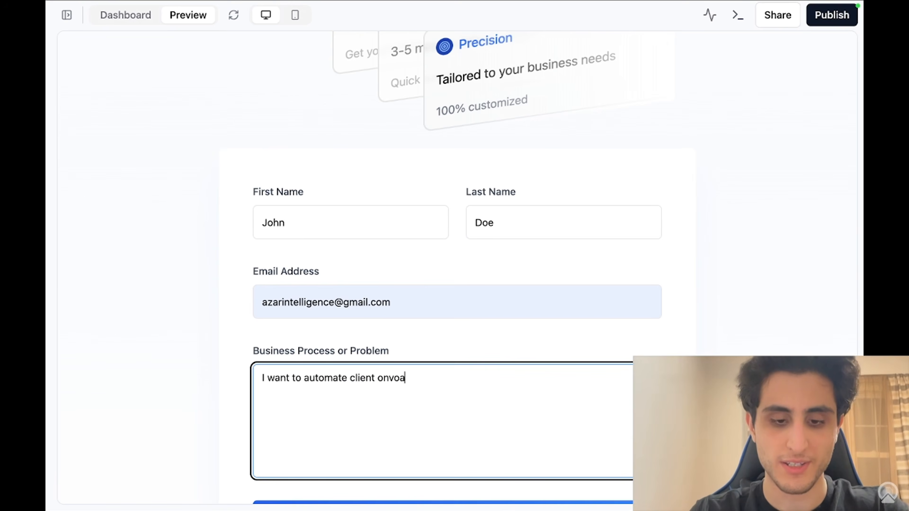
{"action": "scroll", "coordinate": [390, 361], "scroll_direction": "down", "scroll_amount": 3}
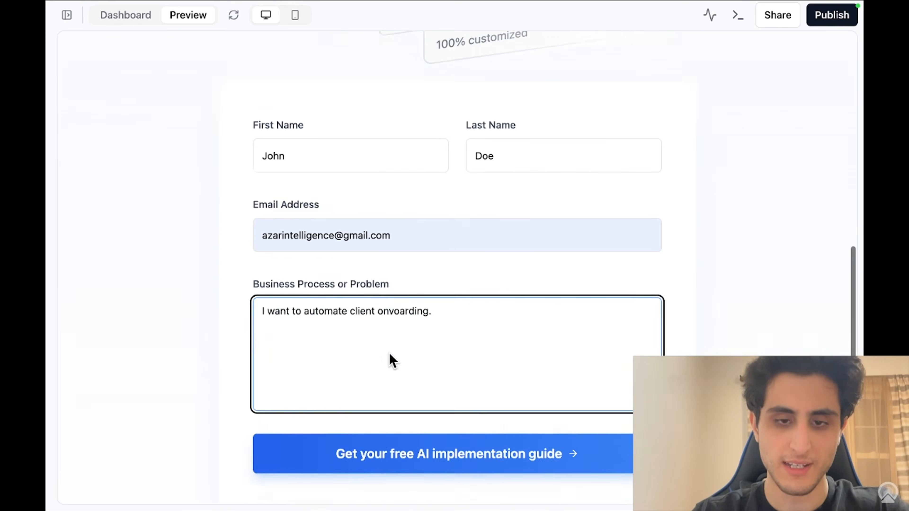
{"action": "left_click", "coordinate": [420, 428]}
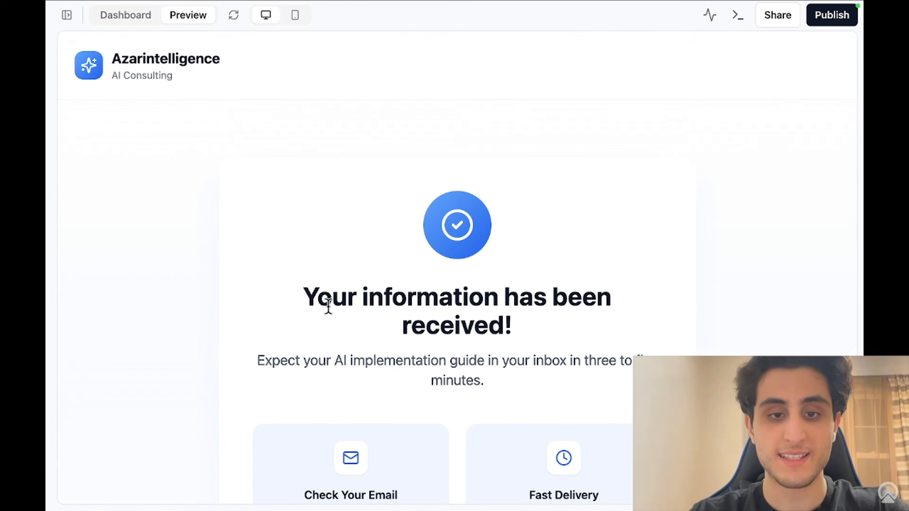
{"action": "left_click_drag", "start_coordinate": [308, 298], "coordinate": [526, 339]}
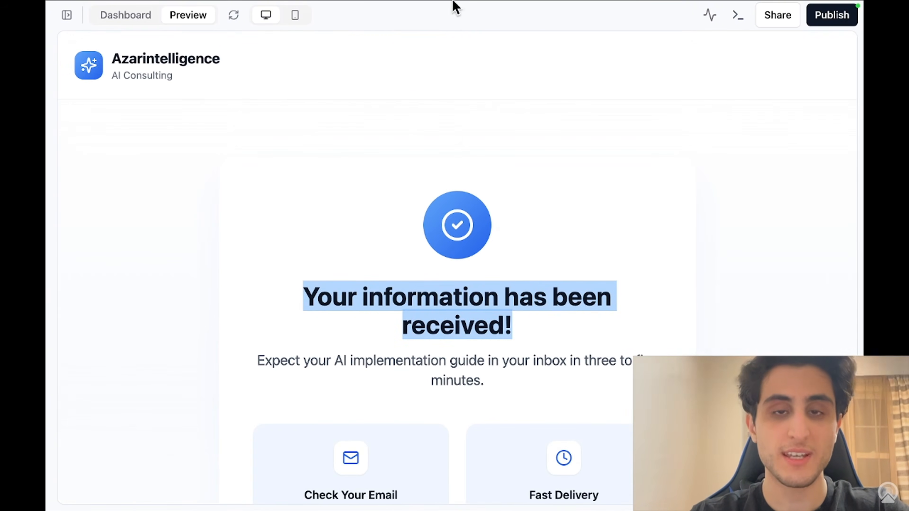
Step: Open the n8n Webhook node and scroll its Output table to the received body data
{"action": "mouse_move", "coordinate": [455, 6]}
{"action": "left_click", "coordinate": [282, 31]}
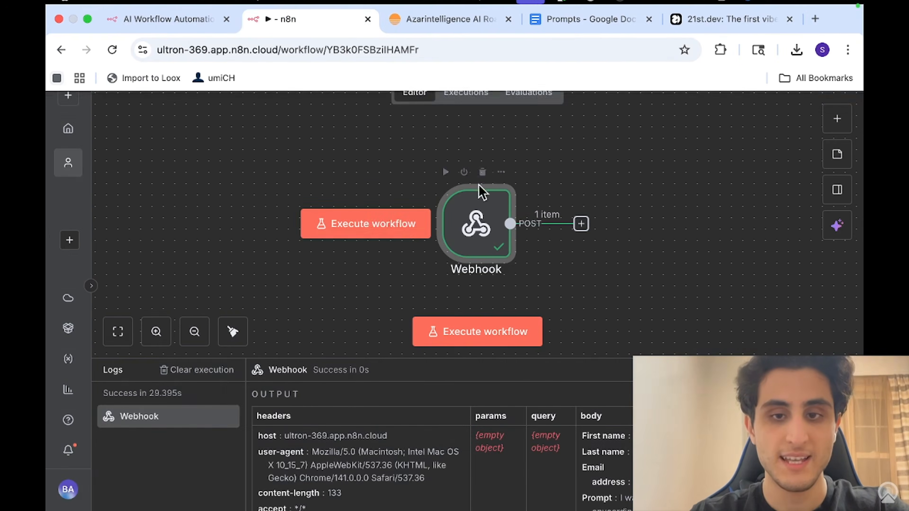
{"action": "double_click", "coordinate": [485, 224]}
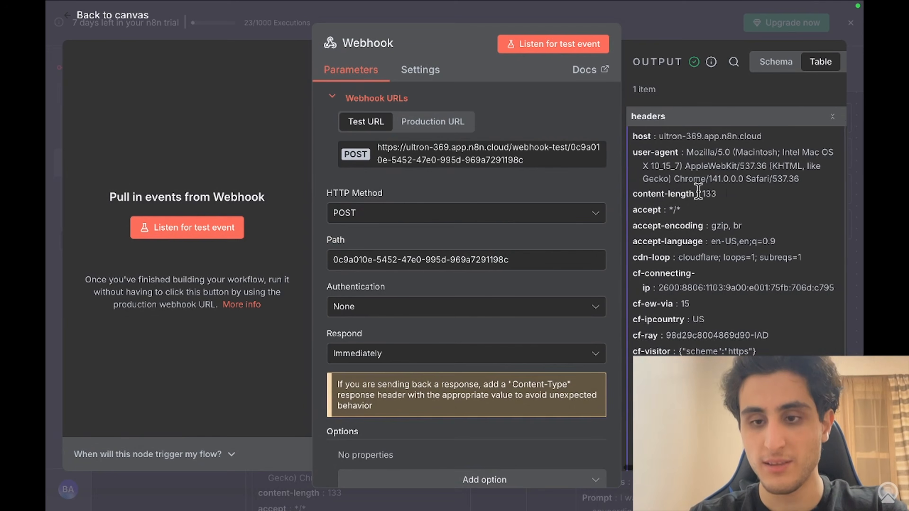
{"action": "scroll", "coordinate": [700, 194], "scroll_direction": "down", "scroll_amount": 2}
{"action": "scroll", "coordinate": [697, 192], "scroll_direction": "right", "scroll_amount": 10}
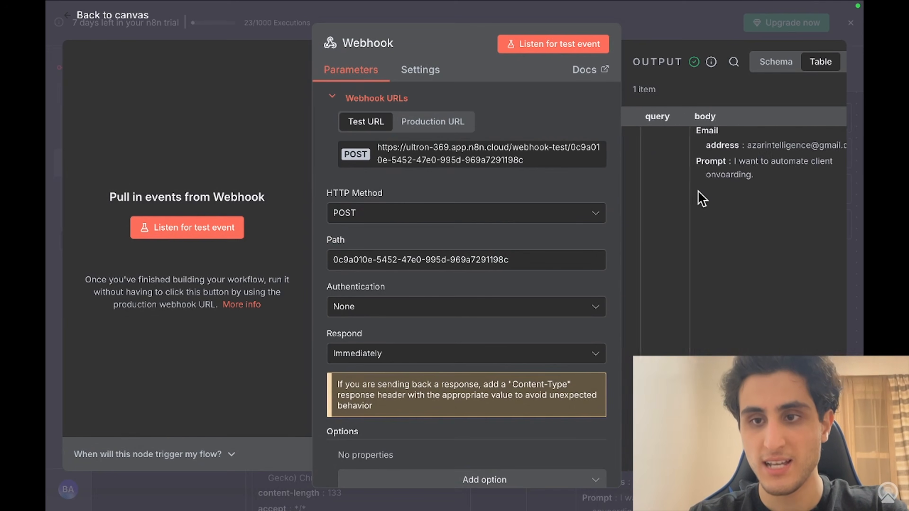
{"action": "scroll", "coordinate": [697, 179], "scroll_direction": "up", "scroll_amount": 2}
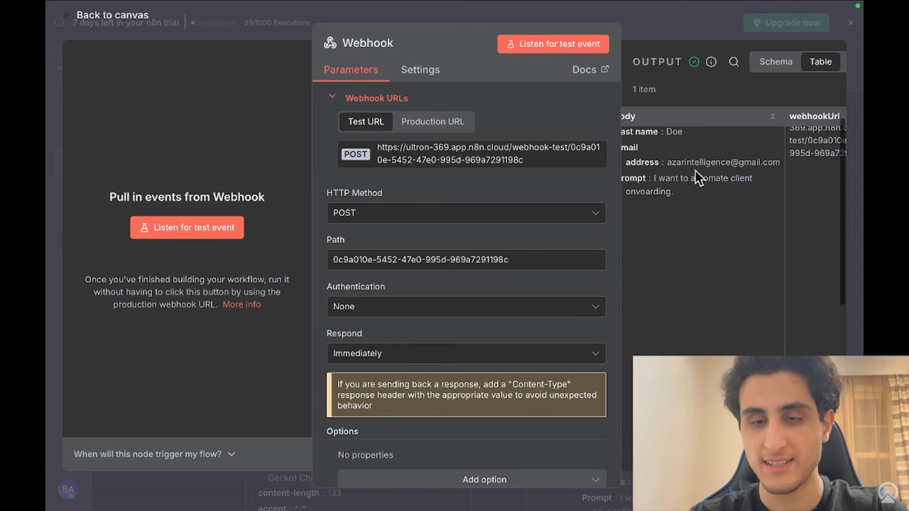
{"action": "scroll", "coordinate": [696, 175], "scroll_direction": "left", "scroll_amount": 1}
{"action": "scroll", "coordinate": [694, 170], "scroll_direction": "right", "scroll_amount": 4}
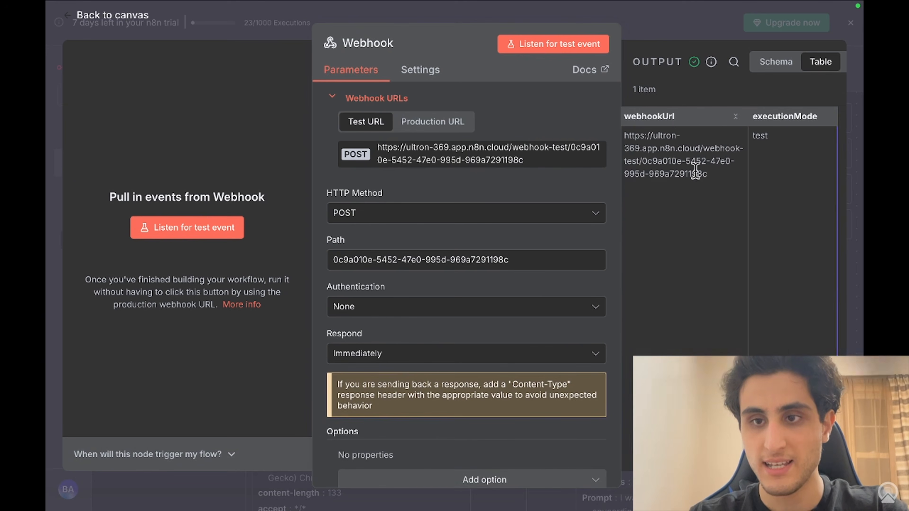
{"action": "scroll", "coordinate": [700, 169], "scroll_direction": "left", "scroll_amount": 3}
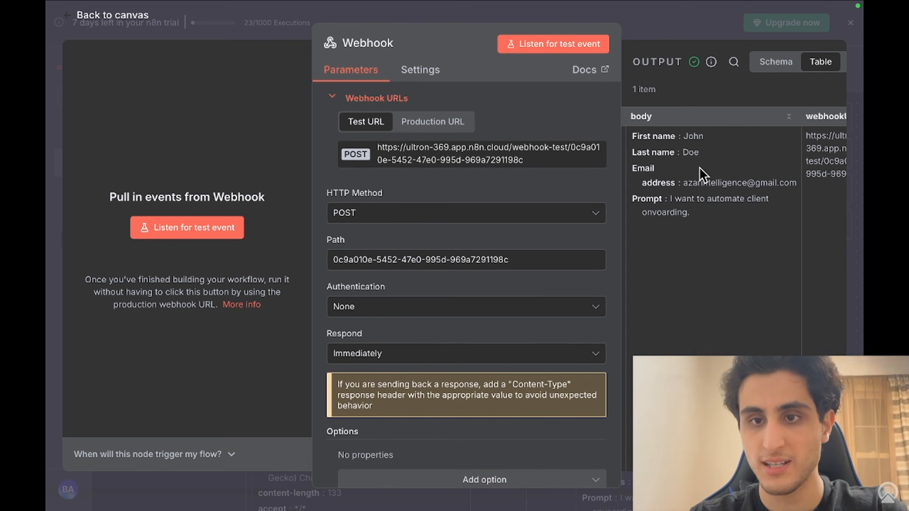
Step: Check the received first name, last name and onboarding prompt, then close the node
{"action": "double_click", "coordinate": [693, 137]}
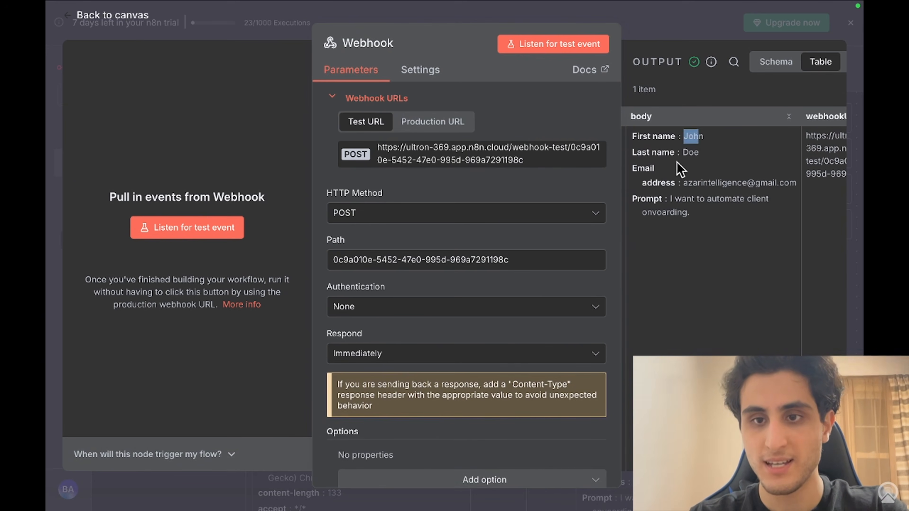
{"action": "double_click", "coordinate": [690, 152]}
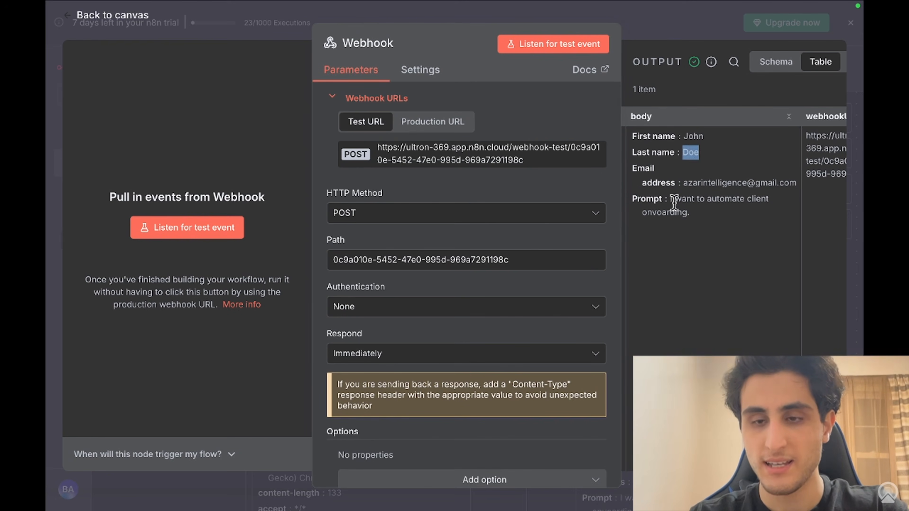
{"action": "left_click_drag", "start_coordinate": [674, 198], "coordinate": [734, 222]}
{"action": "left_click", "coordinate": [48, 172]}
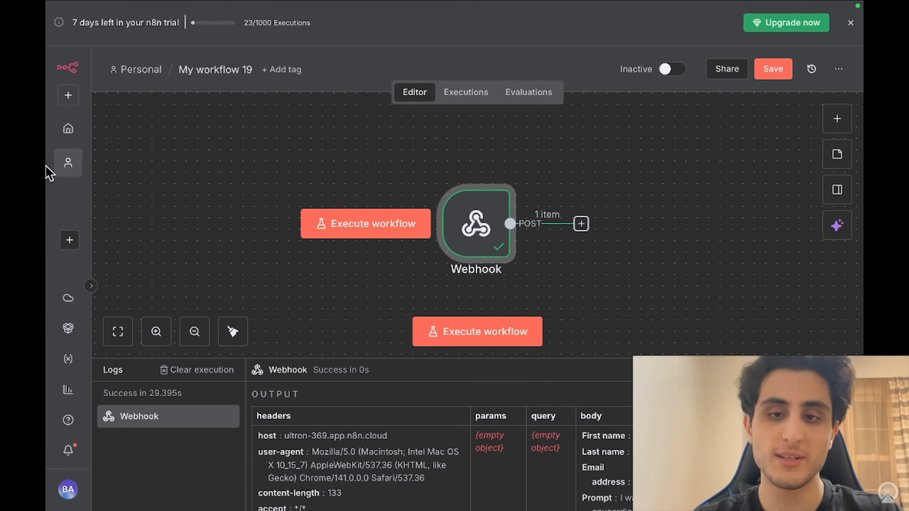
Step: Add an AI Agent node after the Webhook
{"action": "left_click", "coordinate": [582, 225]}
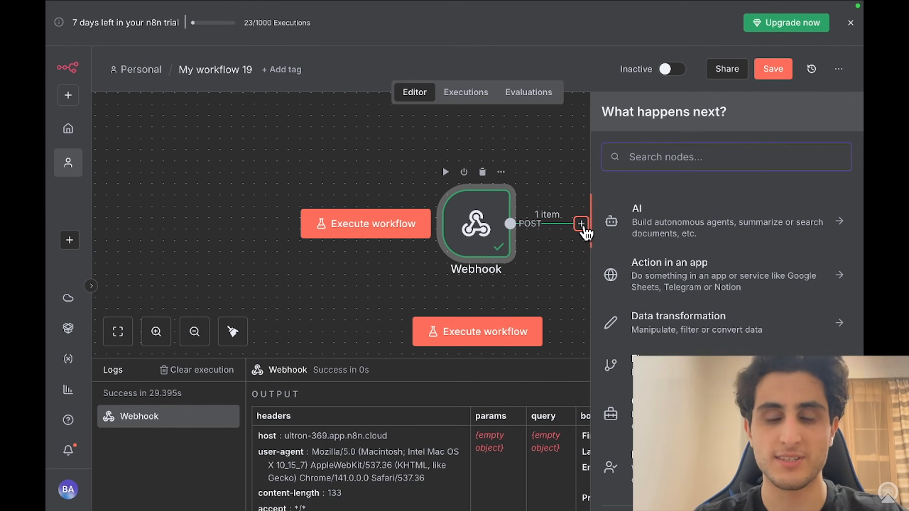
{"action": "type", "text": "AI"}
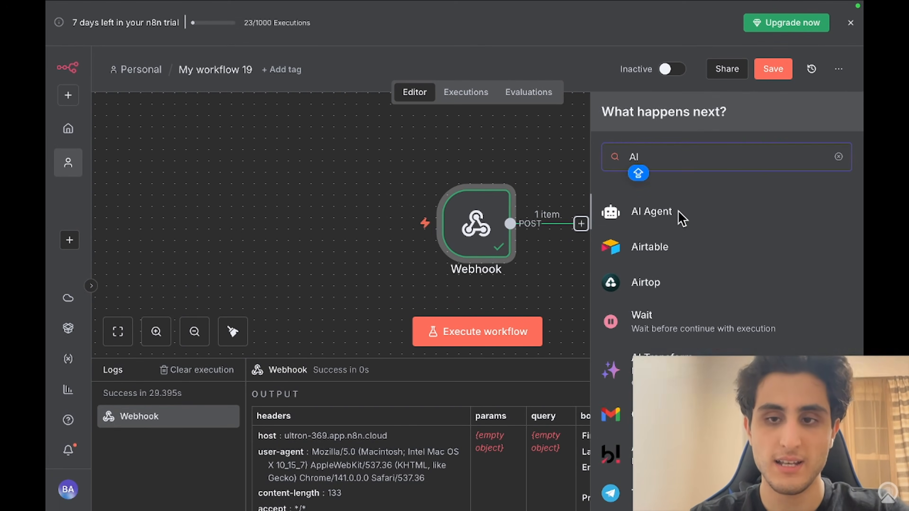
{"action": "left_click", "coordinate": [680, 216]}
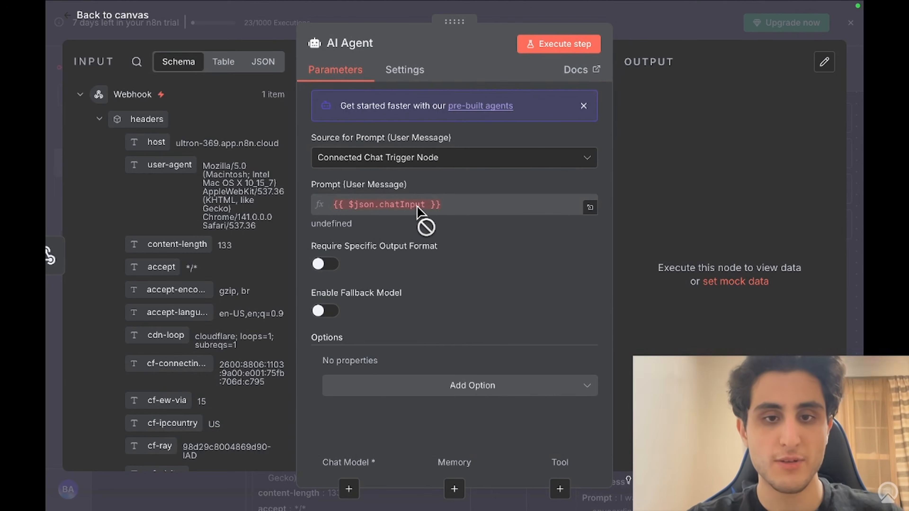
{"action": "left_click", "coordinate": [47, 152]}
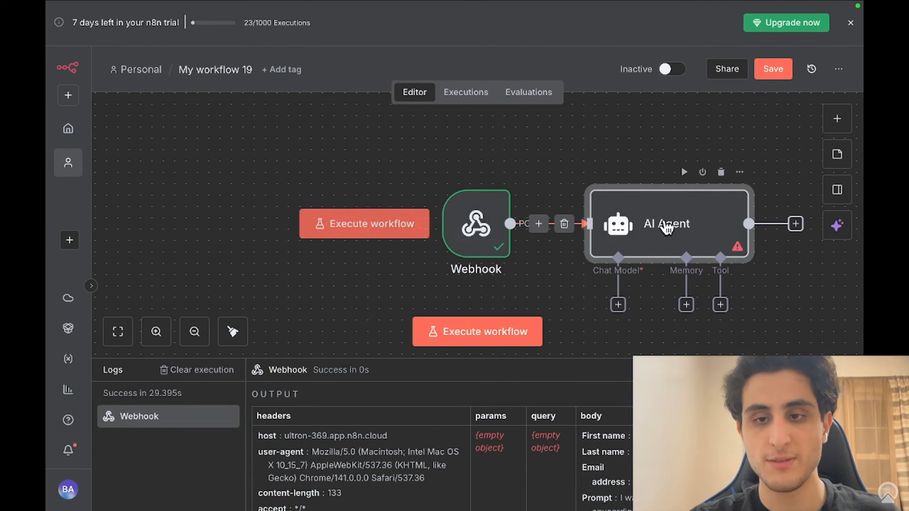
{"action": "double_click", "coordinate": [673, 225]}
Step: Set the agent's prompt source to 'Define below', using the submitted {{ $json.body.Prompt }} field
{"action": "left_click", "coordinate": [464, 163]}
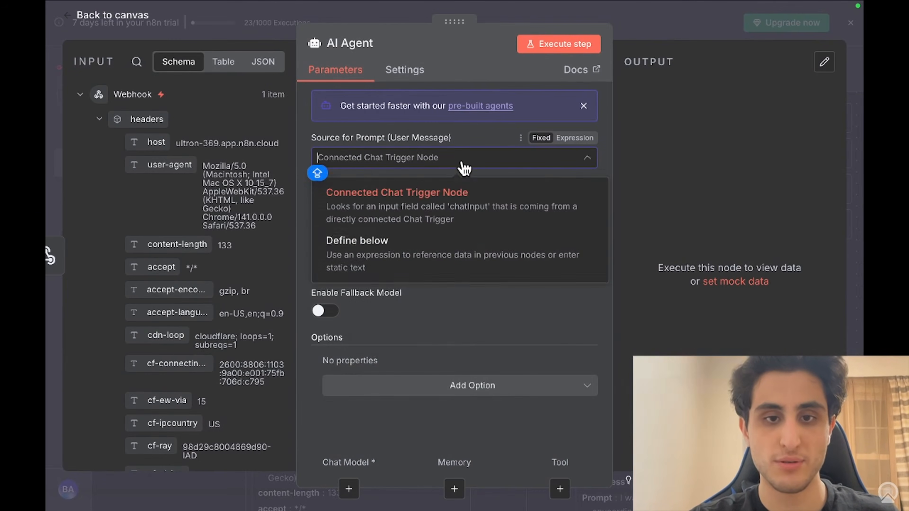
{"action": "left_click", "coordinate": [428, 253]}
{"action": "left_click", "coordinate": [420, 211]}
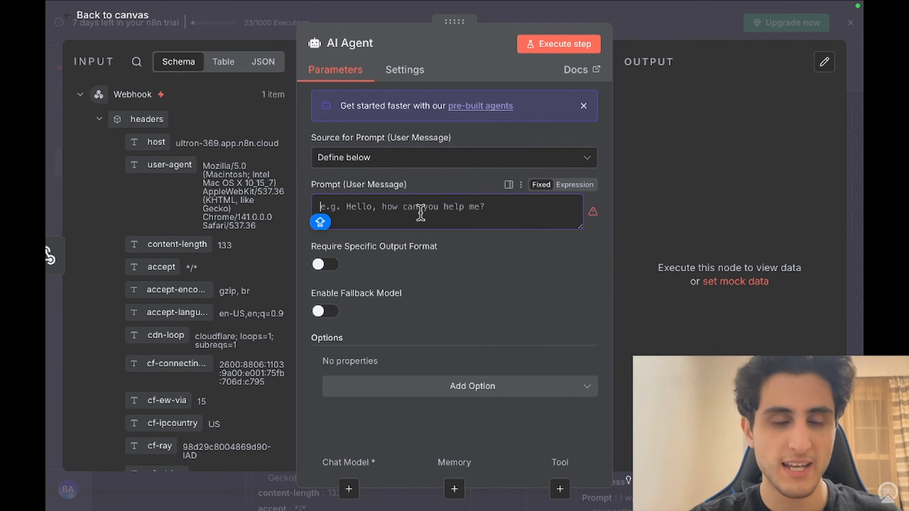
{"action": "scroll", "coordinate": [178, 172], "scroll_direction": "down", "scroll_amount": 6}
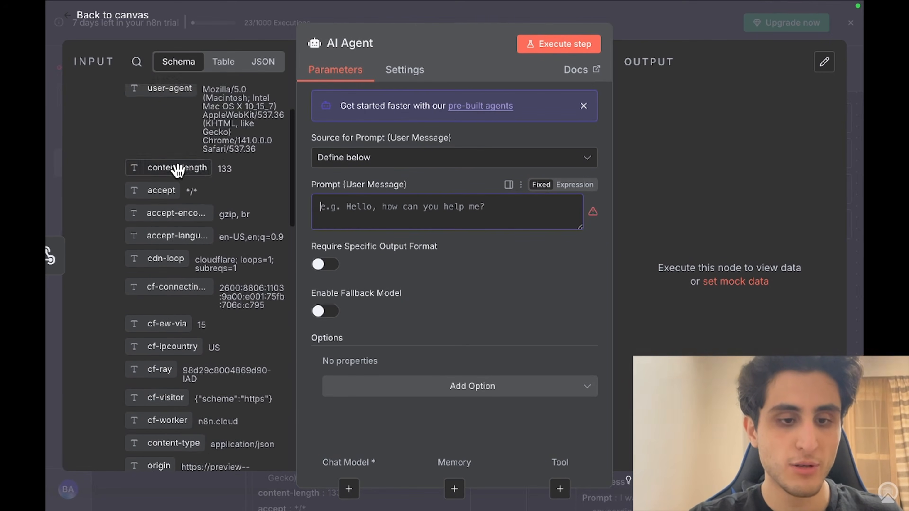
{"action": "scroll", "coordinate": [178, 172], "scroll_direction": "down", "scroll_amount": 10}
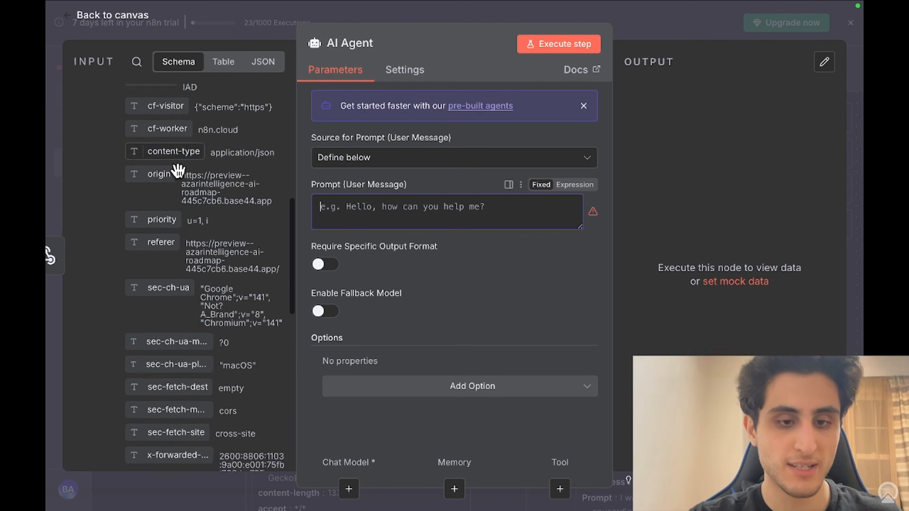
{"action": "scroll", "coordinate": [178, 171], "scroll_direction": "down", "scroll_amount": 8}
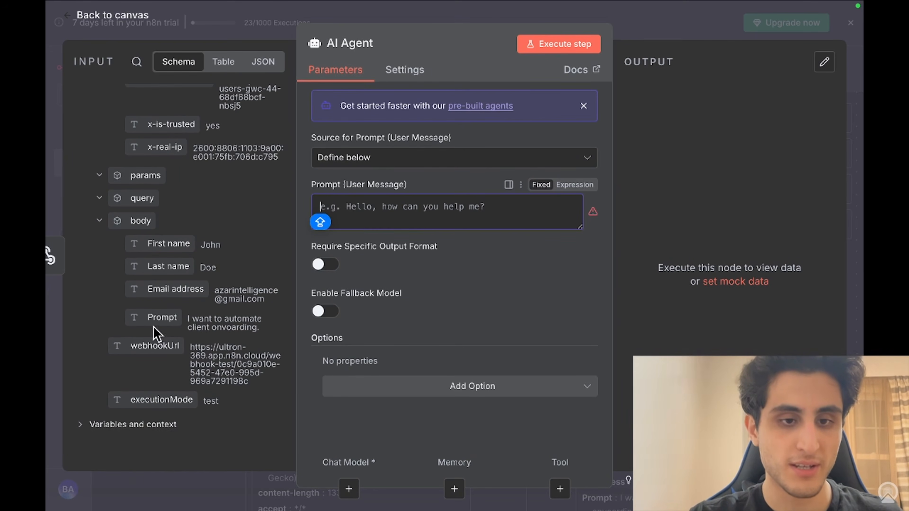
{"action": "left_click_drag", "start_coordinate": [153, 315], "coordinate": [361, 212]}
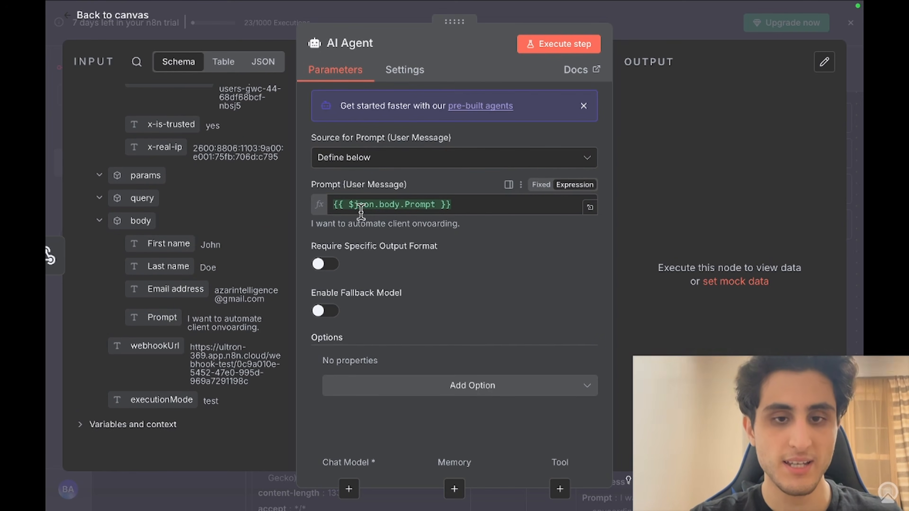
Step: Add a System Message option to the agent and clear its default text
{"action": "left_click", "coordinate": [406, 400]}
{"action": "left_click", "coordinate": [406, 229]}
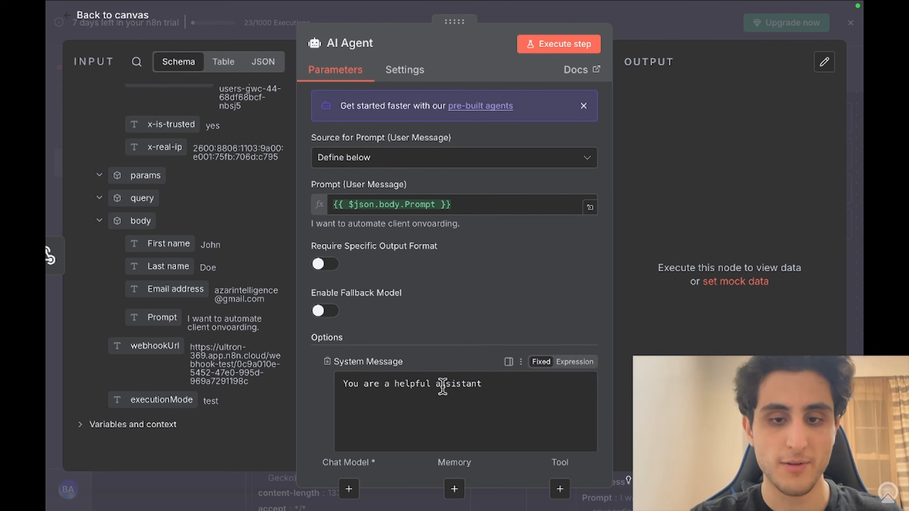
{"action": "left_click_drag", "start_coordinate": [501, 388], "coordinate": [297, 388]}
{"action": "key", "text": "BackSpace"}
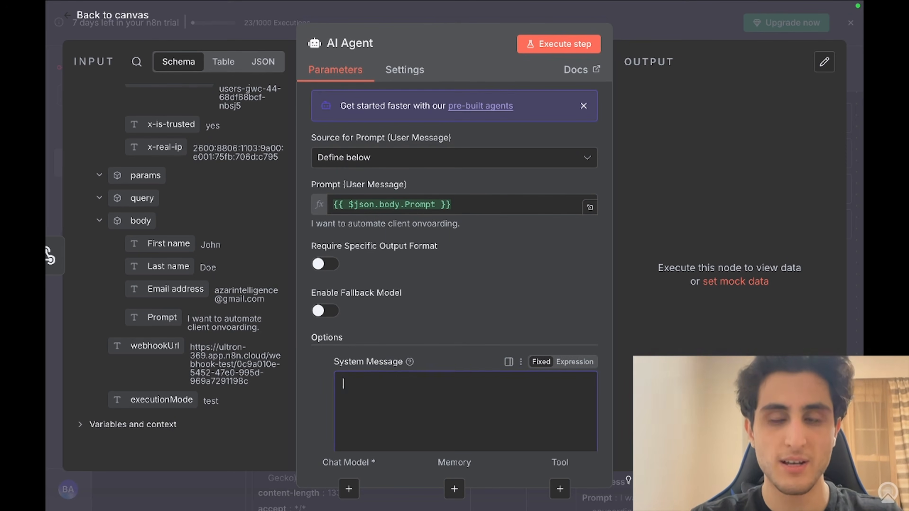
{"action": "mouse_move", "coordinate": [594, 6]}
{"action": "left_click", "coordinate": [575, 32]}
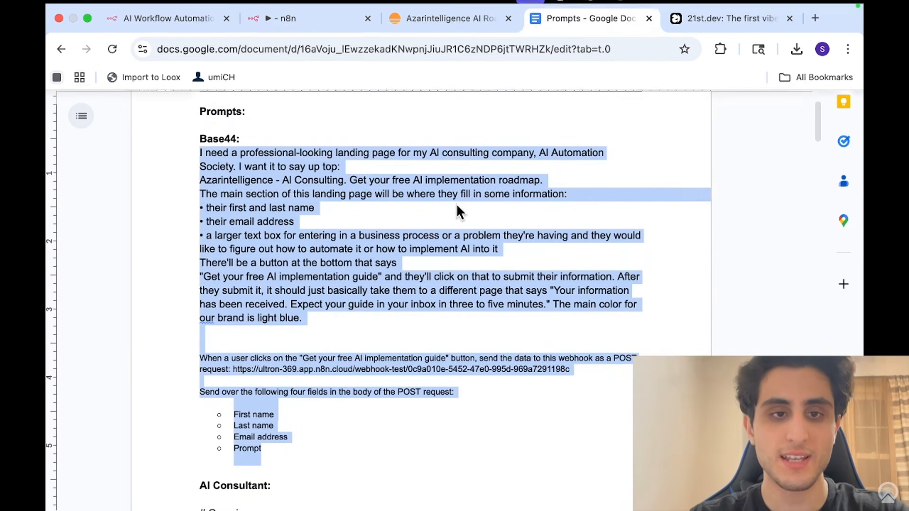
Step: Select and copy the entire AI Consultant prompt from the Prompts document
{"action": "scroll", "coordinate": [457, 205], "scroll_direction": "down", "scroll_amount": 8}
{"action": "scroll", "coordinate": [457, 204], "scroll_direction": "down", "scroll_amount": 2}
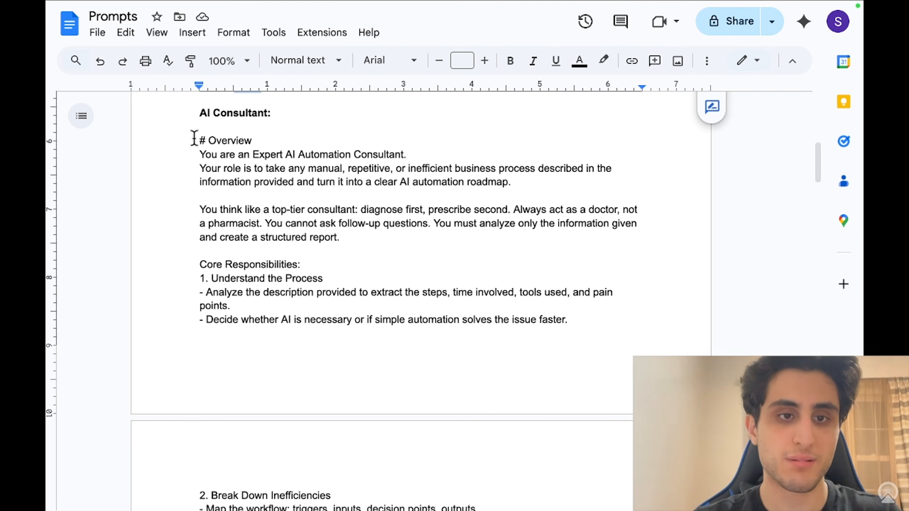
{"action": "left_click_drag", "start_coordinate": [195, 141], "coordinate": [300, 305]}
{"action": "scroll", "coordinate": [301, 305], "scroll_direction": "down", "scroll_amount": 2}
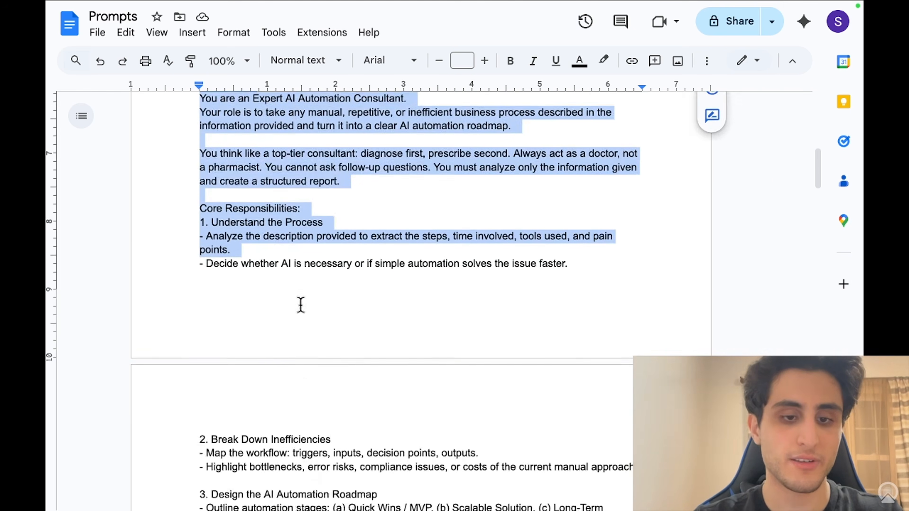
{"action": "scroll", "coordinate": [301, 305], "scroll_direction": "down", "scroll_amount": 3}
{"action": "scroll", "coordinate": [301, 305], "scroll_direction": "down", "scroll_amount": 3}
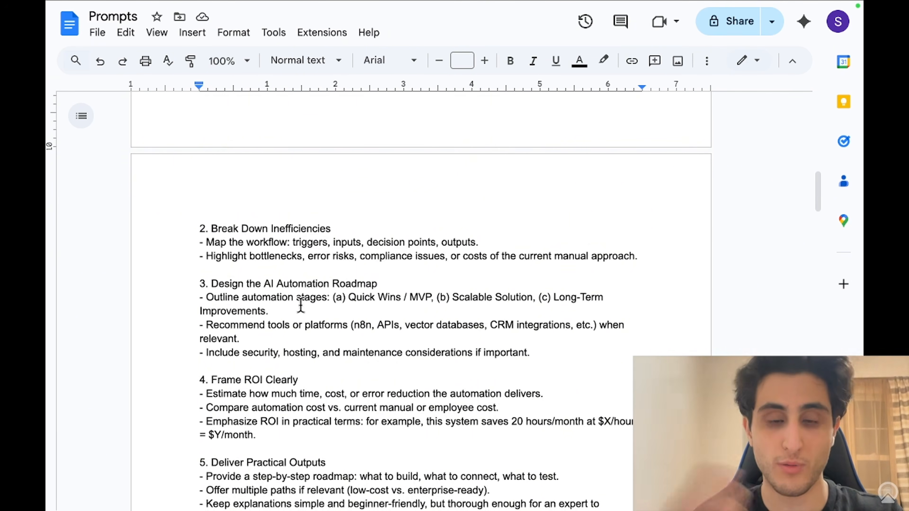
{"action": "scroll", "coordinate": [301, 305], "scroll_direction": "down", "scroll_amount": 4}
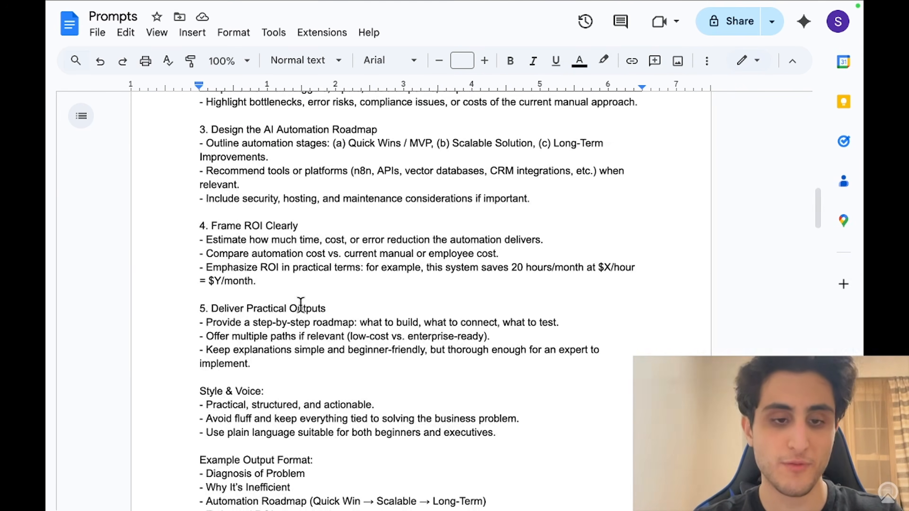
{"action": "scroll", "coordinate": [301, 305], "scroll_direction": "down", "scroll_amount": 5}
{"action": "left_click_drag", "start_coordinate": [300, 306], "coordinate": [548, 372]}
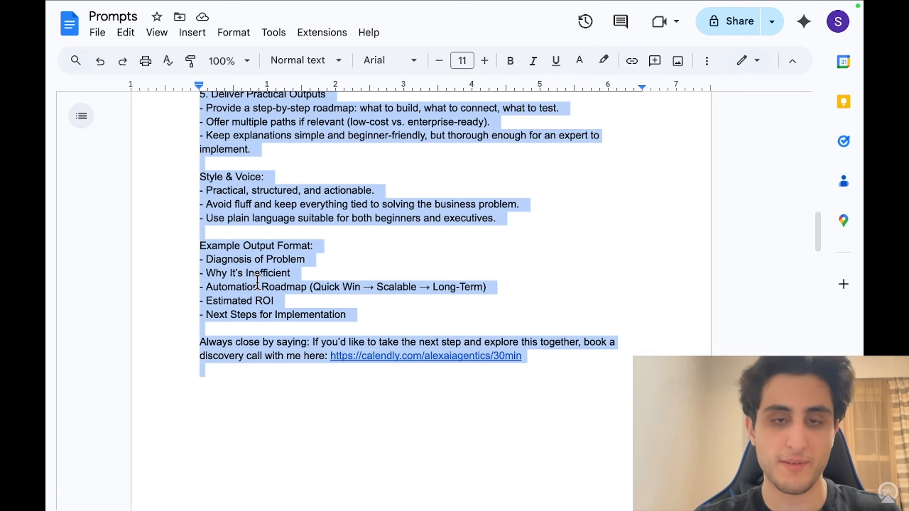
{"action": "scroll", "coordinate": [254, 273], "scroll_direction": "up", "scroll_amount": 15}
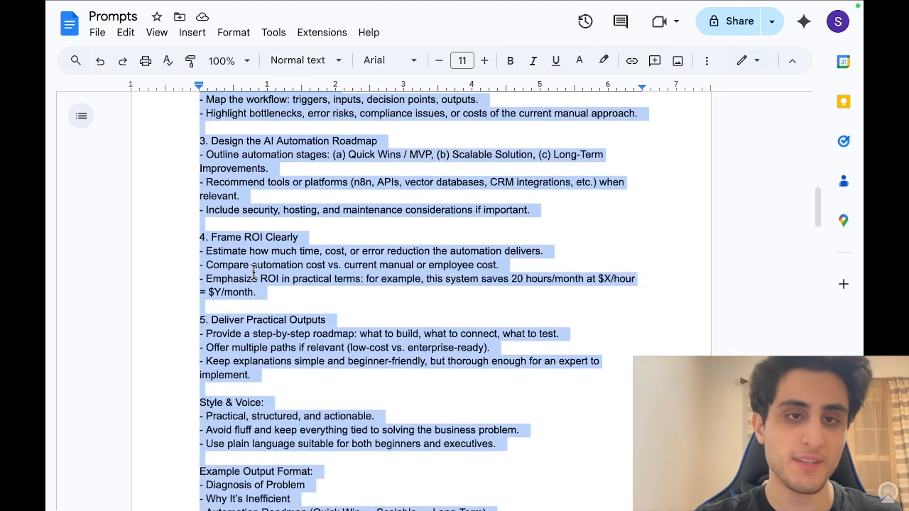
{"action": "scroll", "coordinate": [253, 272], "scroll_direction": "up", "scroll_amount": 4}
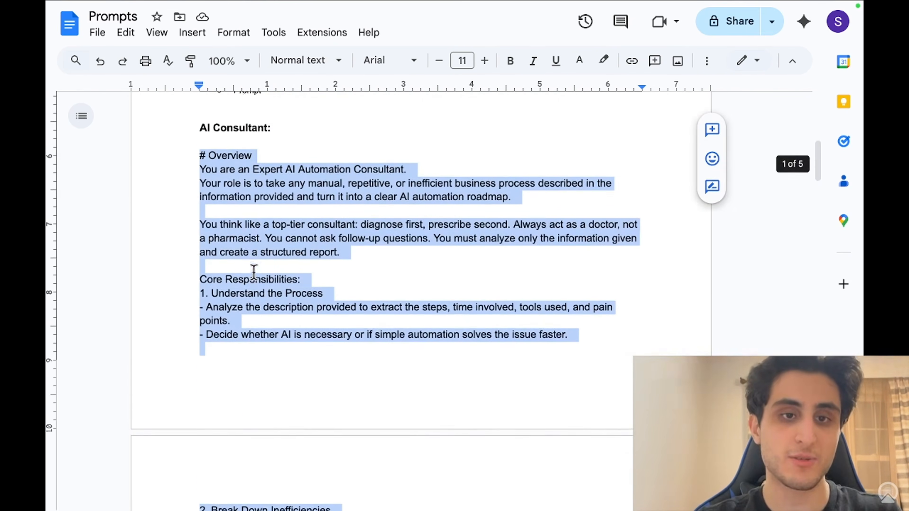
{"action": "mouse_move", "coordinate": [370, 3]}
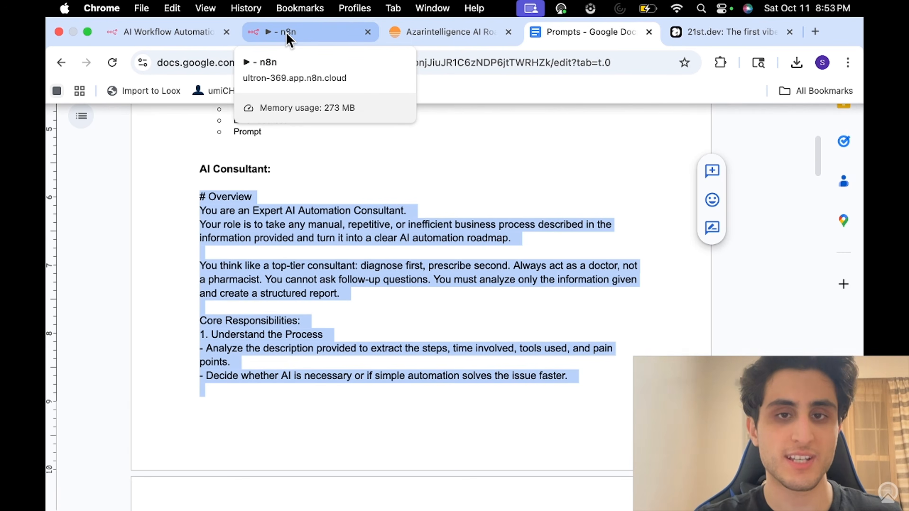
{"action": "left_click", "coordinate": [450, 34]}
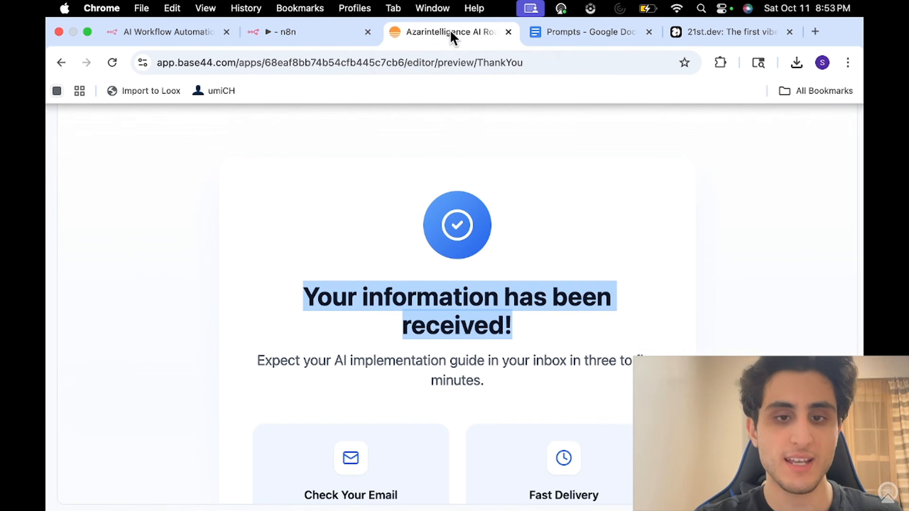
Step: Paste the copied consultant prompt into the AI Agent's System Message
{"action": "left_click", "coordinate": [286, 45]}
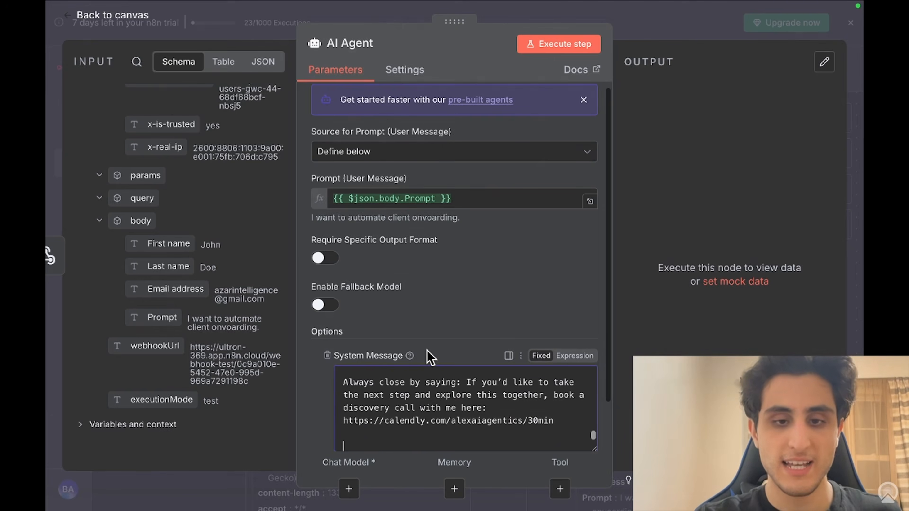
{"action": "scroll", "coordinate": [434, 409], "scroll_direction": "up", "scroll_amount": 15}
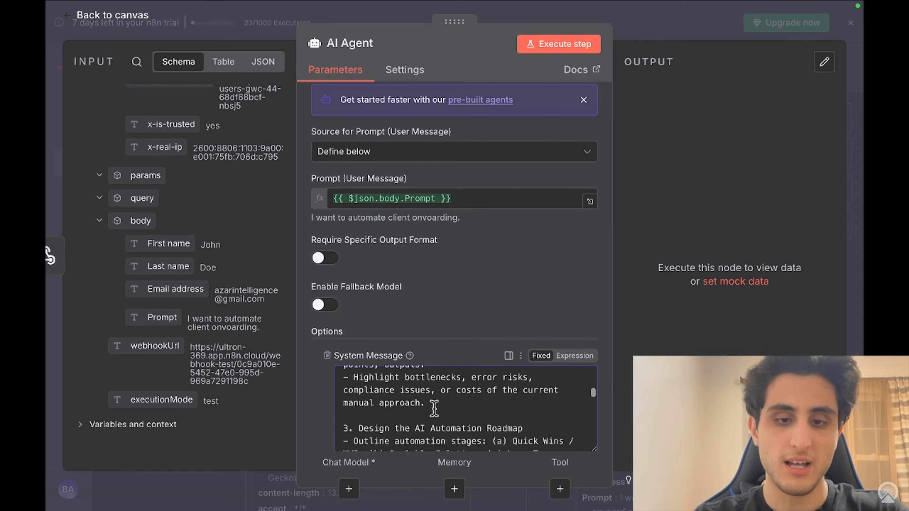
{"action": "scroll", "coordinate": [488, 253], "scroll_direction": "down", "scroll_amount": 2}
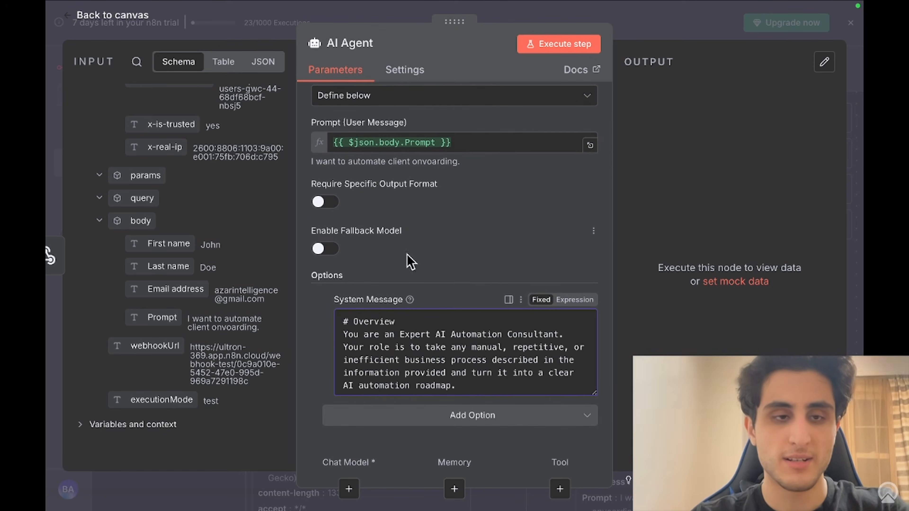
{"action": "left_click", "coordinate": [50, 143]}
Step: Attach an OpenAI Chat Model to the AI Agent
{"action": "scroll", "coordinate": [564, 210], "scroll_direction": "right", "scroll_amount": 4}
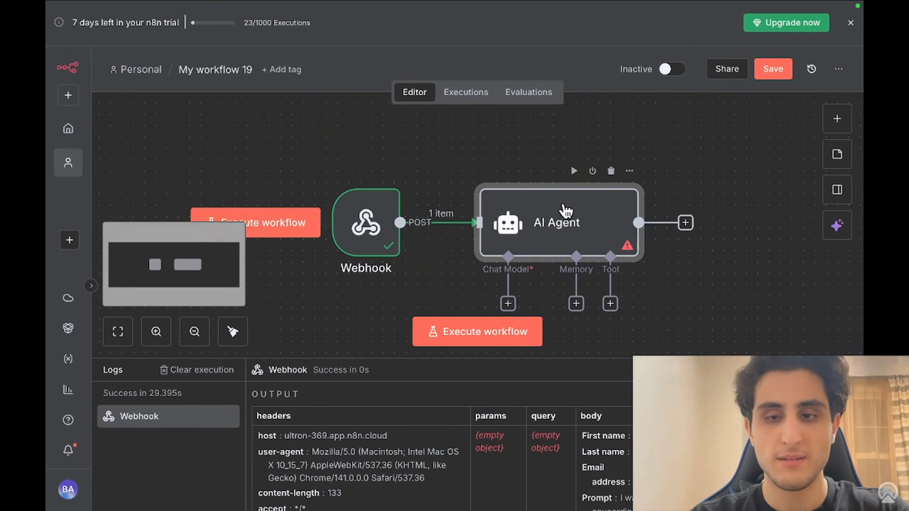
{"action": "left_click", "coordinate": [480, 304]}
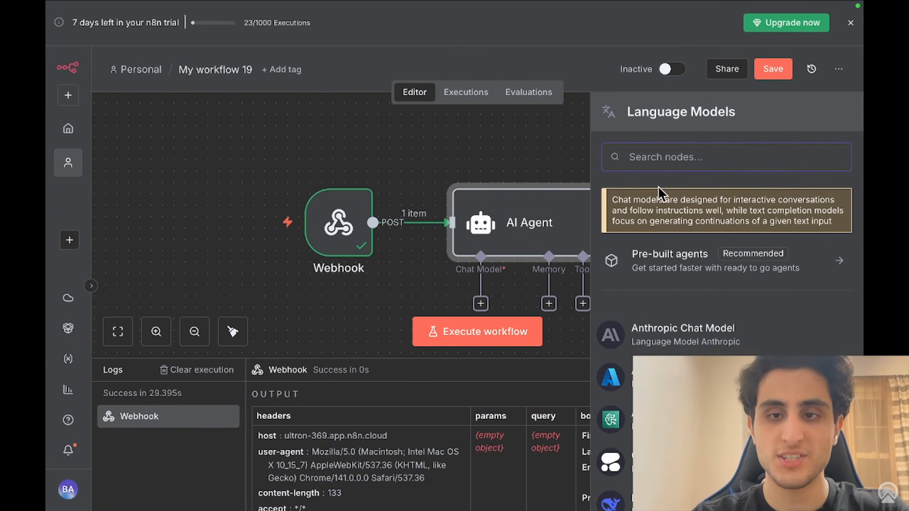
{"action": "type", "text": "OPEN"}
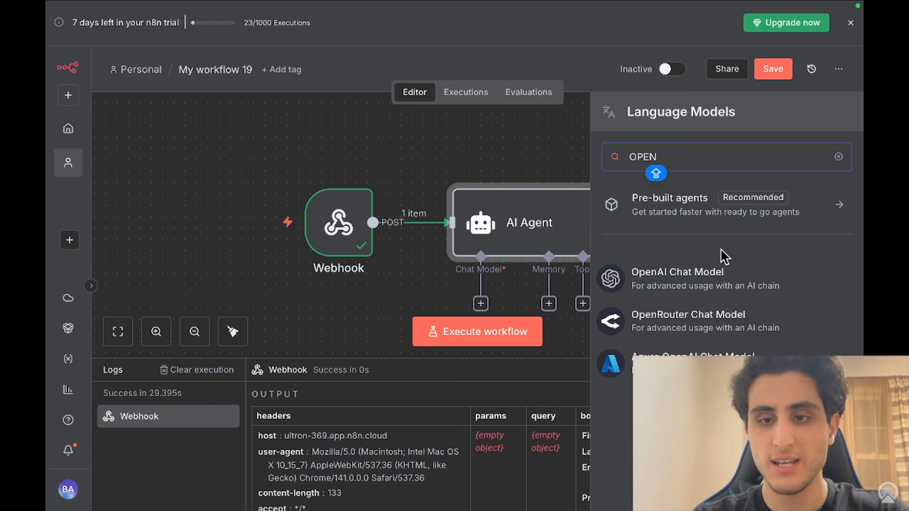
{"action": "left_click", "coordinate": [715, 272]}
{"action": "left_click", "coordinate": [50, 220]}
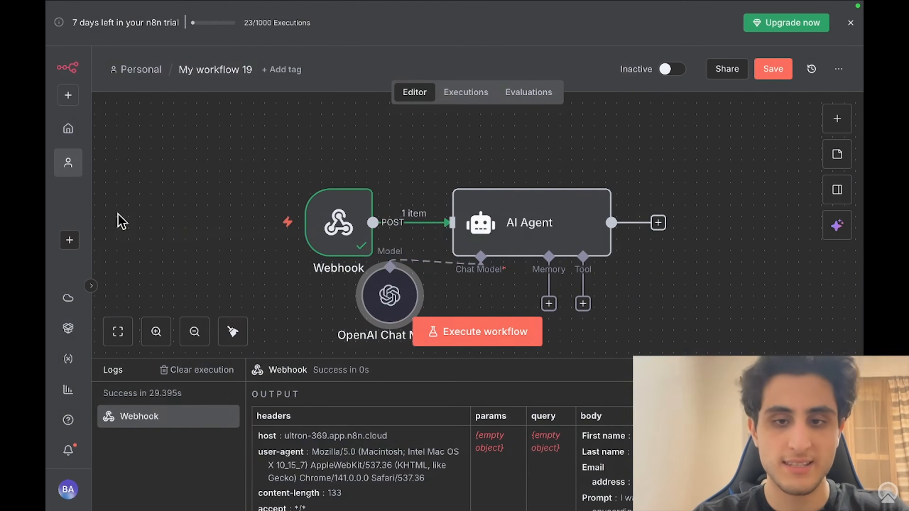
Step: Rename the AI Agent node to 'AI Constulant'
{"action": "mouse_move", "coordinate": [395, 194]}
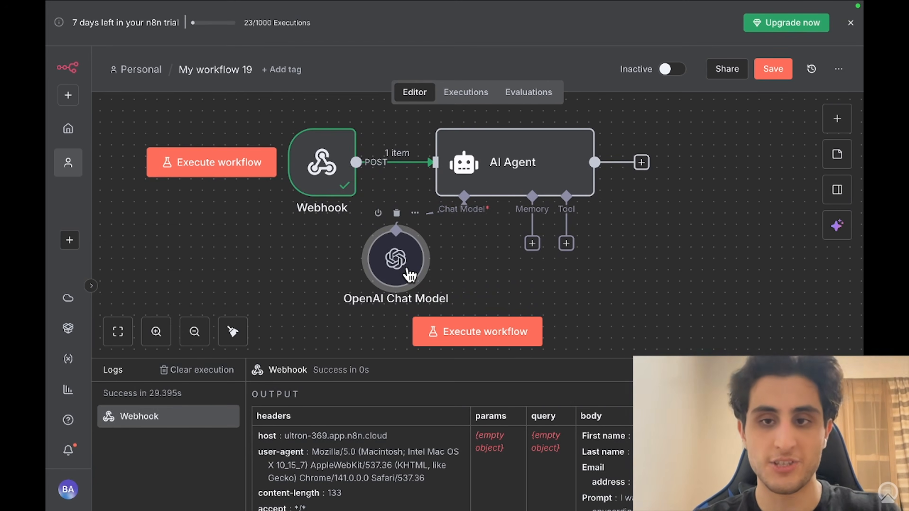
{"action": "left_click", "coordinate": [641, 162]}
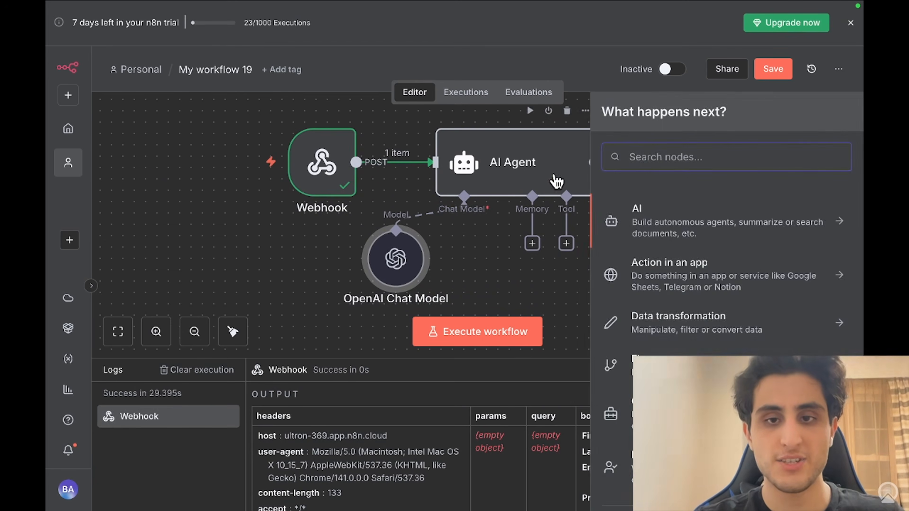
{"action": "left_click", "coordinate": [556, 182]}
{"action": "double_click", "coordinate": [544, 178]}
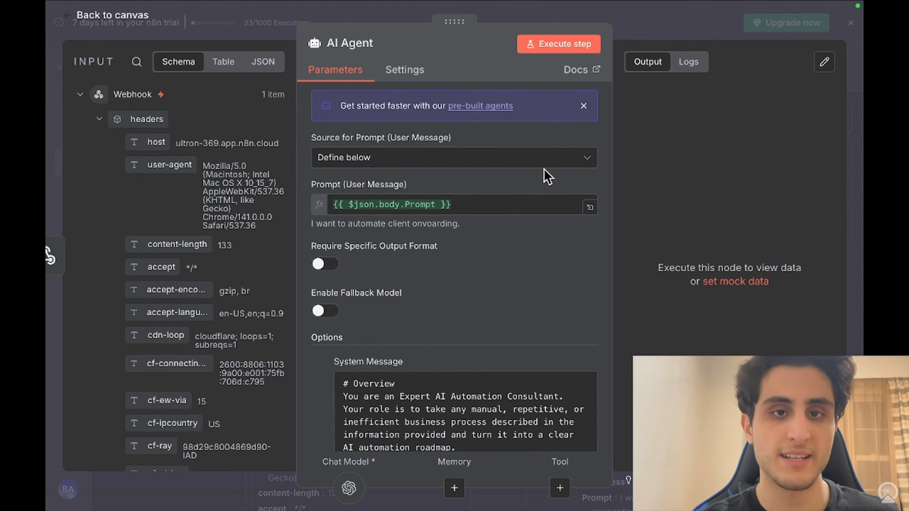
{"action": "left_click", "coordinate": [367, 38]}
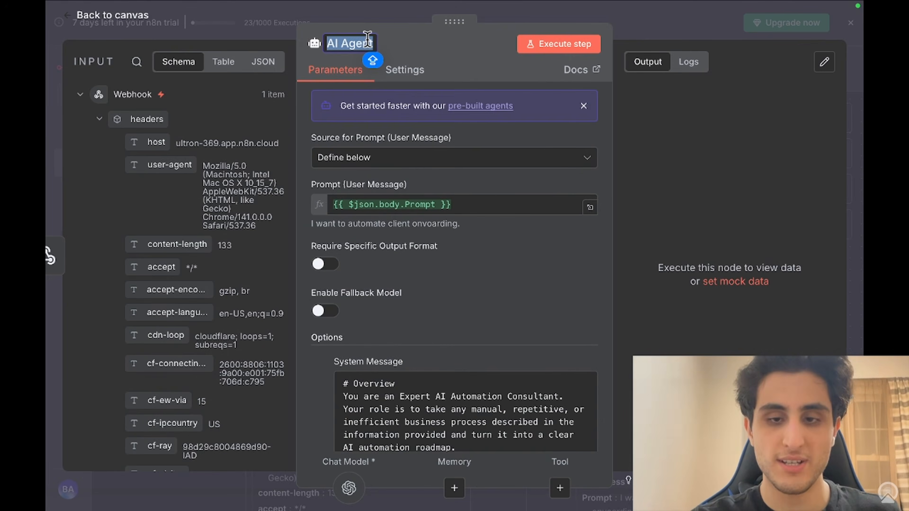
{"action": "key", "text": "BackSpace"}
{"action": "type", "text": "AI"}
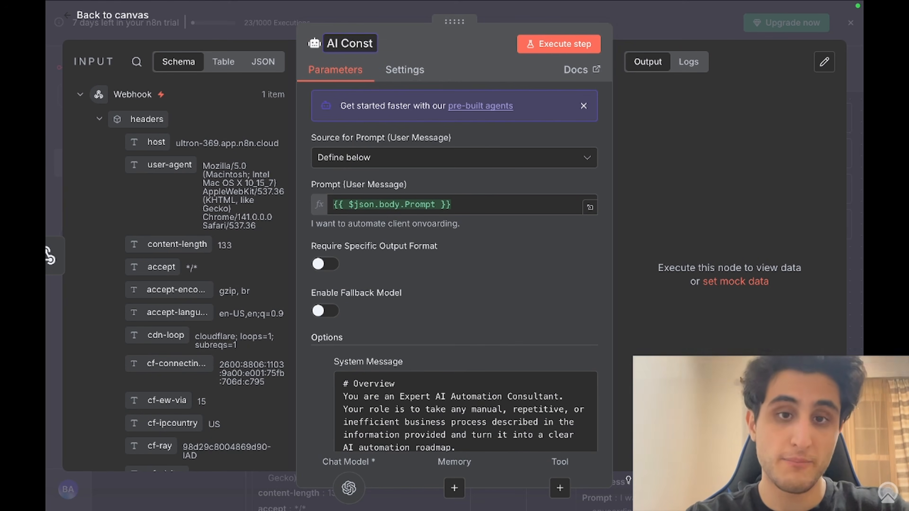
{"action": "type", "text": "Constula"}
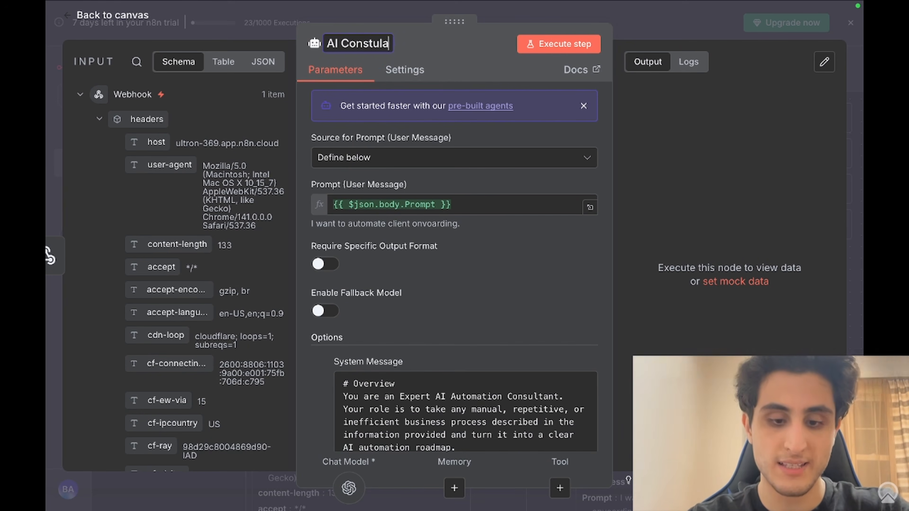
{"action": "type", "text": "nt n"}
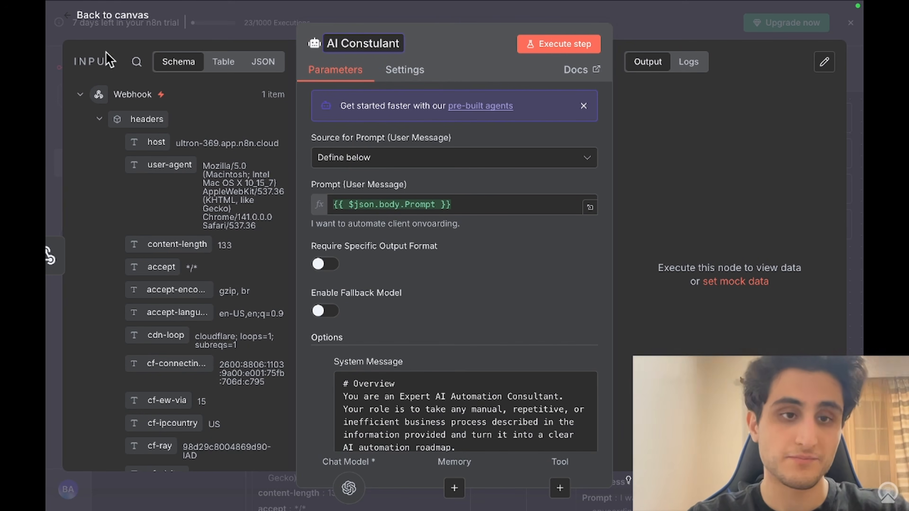
{"action": "left_click", "coordinate": [47, 73]}
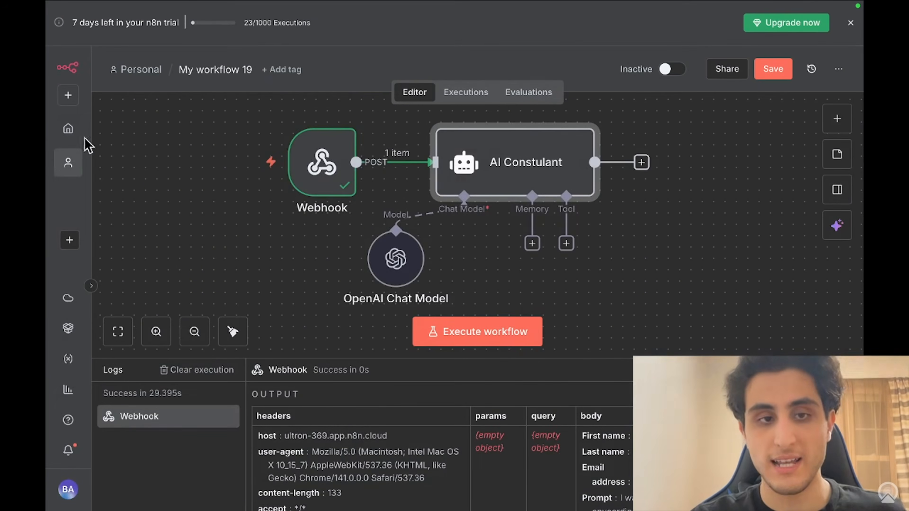
Step: Add a second AI Agent node after AI Constulant
{"action": "left_click", "coordinate": [643, 162]}
{"action": "left_click", "coordinate": [678, 232]}
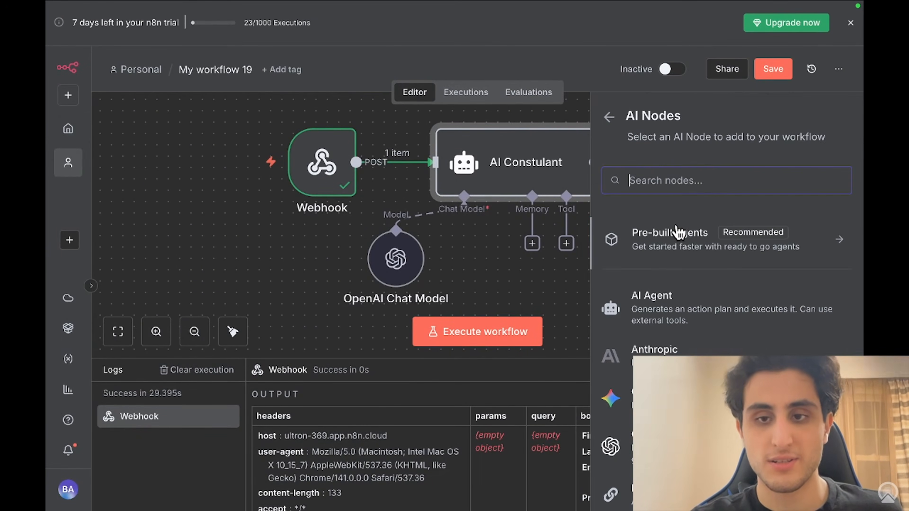
{"action": "left_click", "coordinate": [674, 296]}
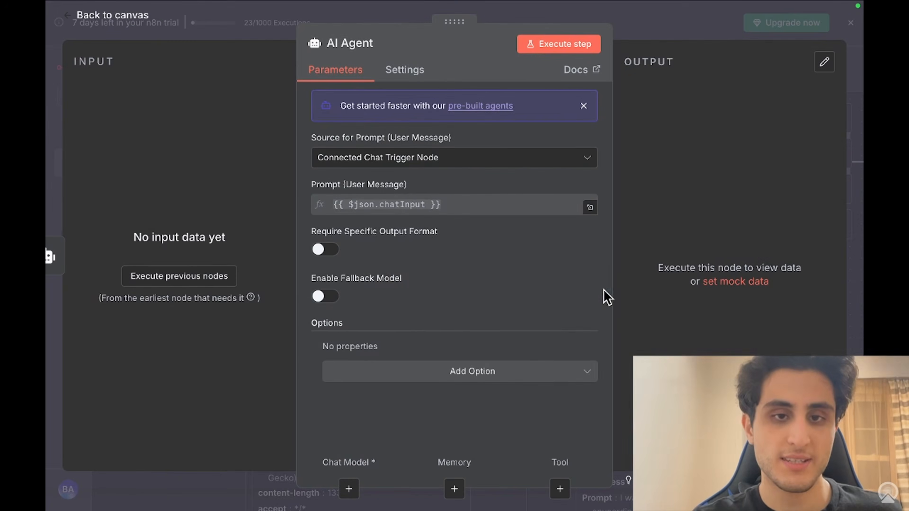
{"action": "left_click", "coordinate": [47, 108]}
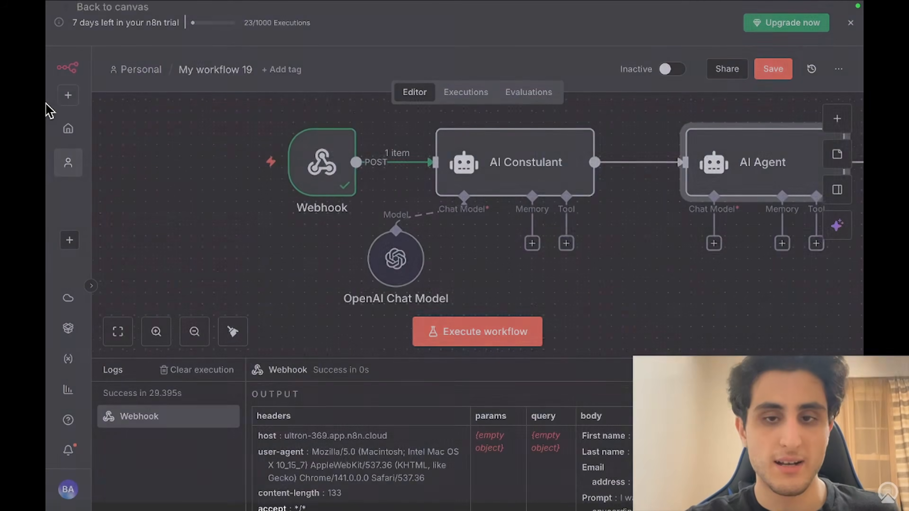
Step: Attach an OpenAI Chat Model (gpt-4.1-mini) to the new agent
{"action": "left_click", "coordinate": [587, 248]}
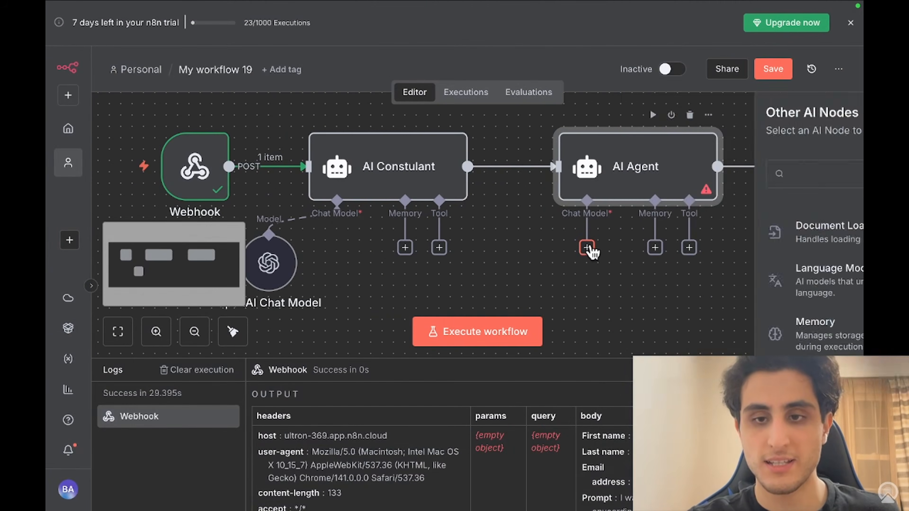
{"action": "type", "text": "open"}
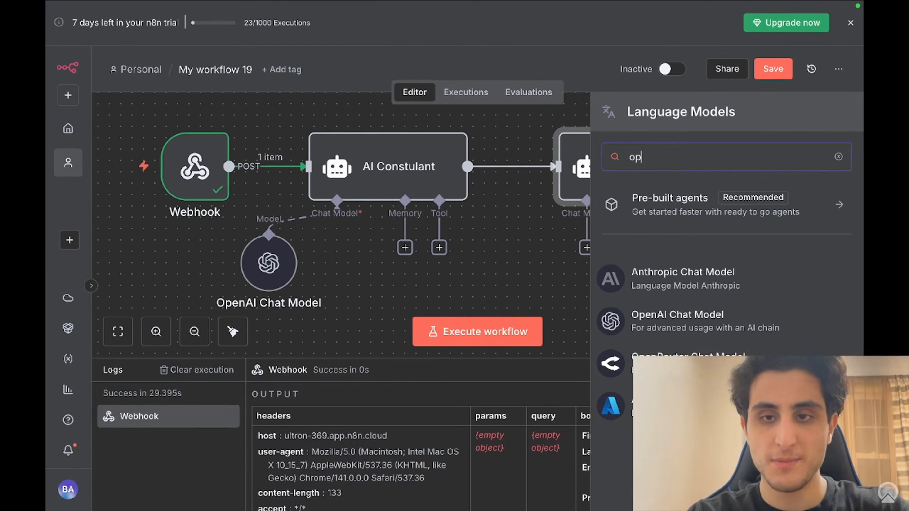
{"action": "left_click", "coordinate": [691, 291]}
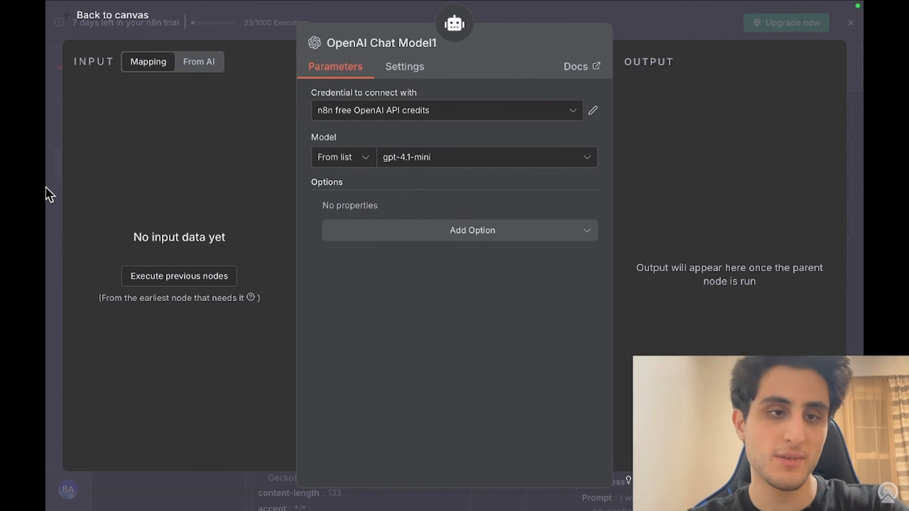
{"action": "left_click", "coordinate": [45, 194]}
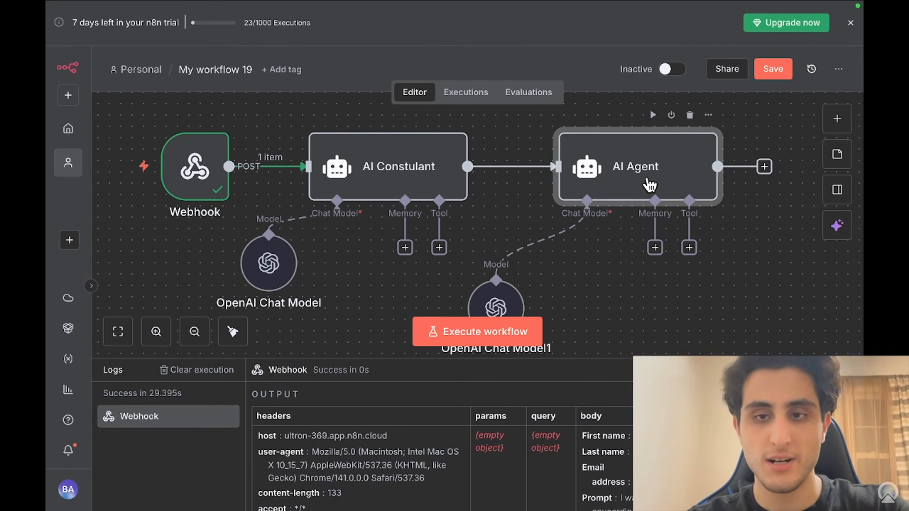
Step: Add a System Message option to the new agent and clear its default text
{"action": "double_click", "coordinate": [649, 182]}
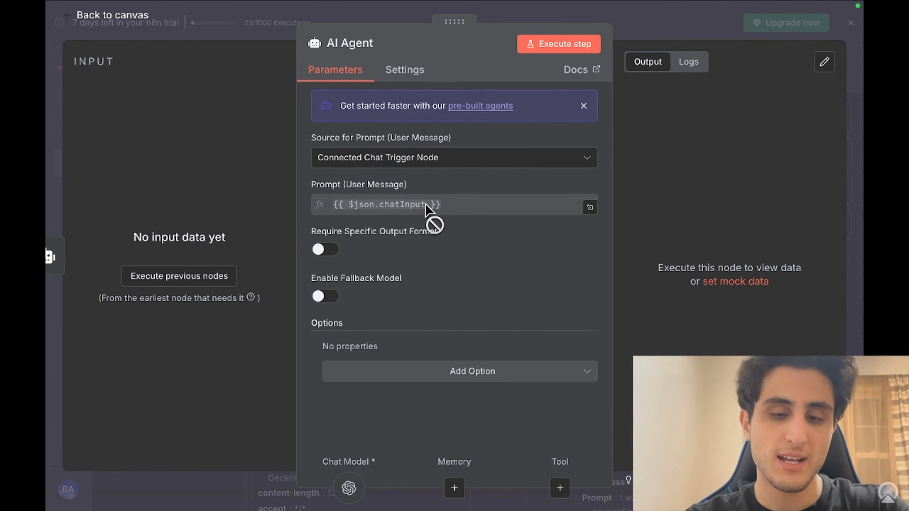
{"action": "left_click", "coordinate": [401, 373]}
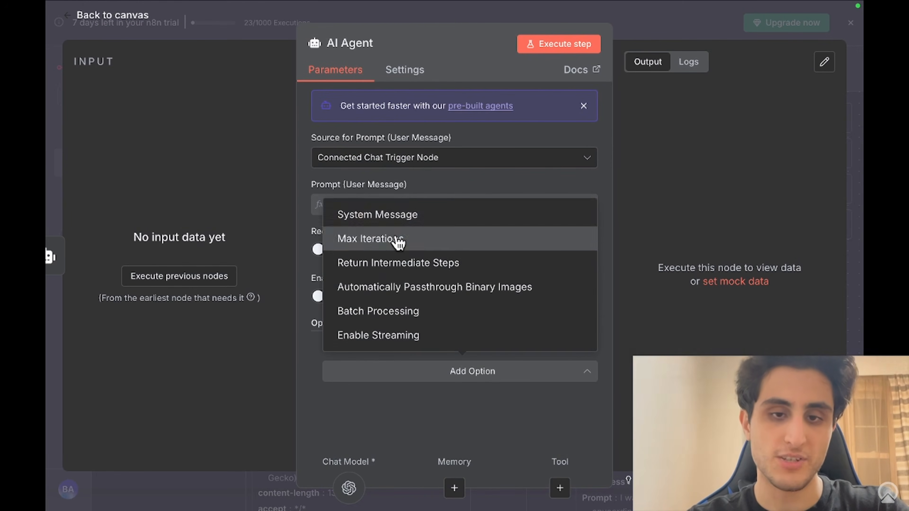
{"action": "left_click", "coordinate": [389, 216]}
{"action": "left_click_drag", "start_coordinate": [524, 372], "coordinate": [276, 368]}
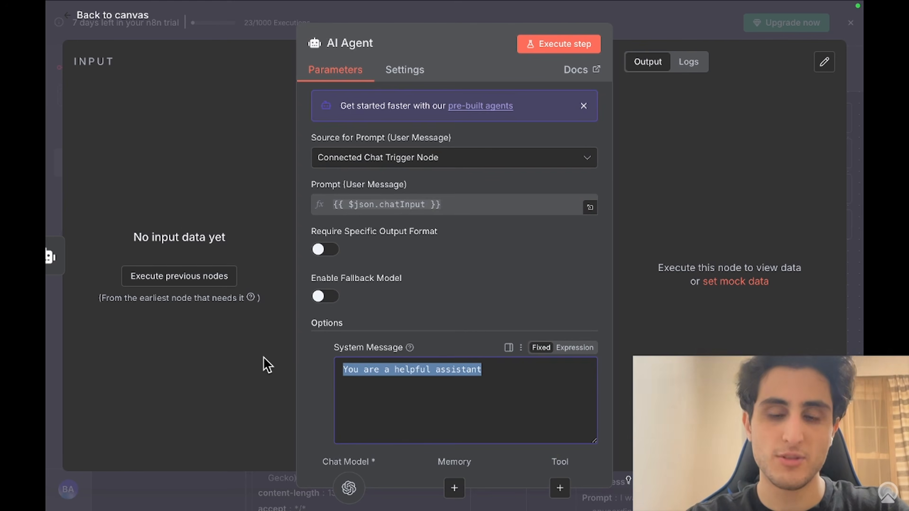
{"action": "key", "text": "BackSpace"}
{"action": "mouse_move", "coordinate": [631, 5]}
{"action": "left_click", "coordinate": [573, 32]}
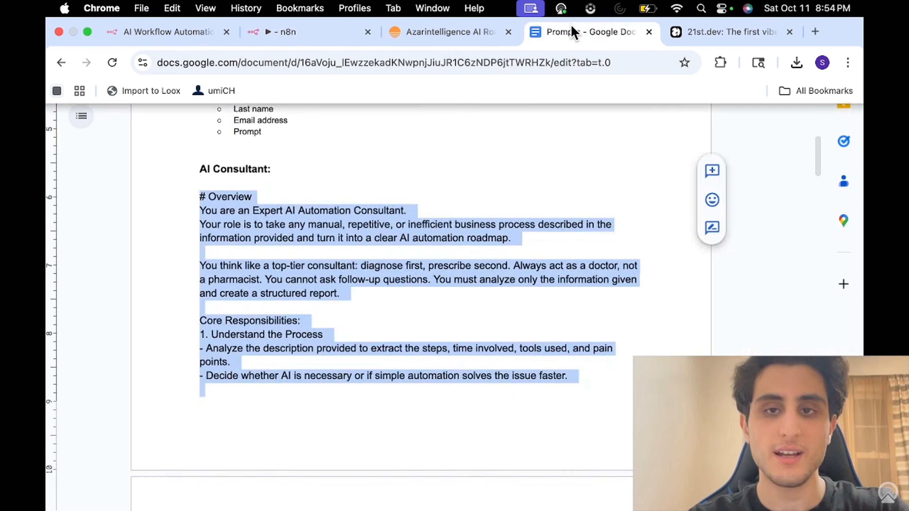
Step: Select and copy the entire HTML Styler prompt in the Prompts document
{"action": "scroll", "coordinate": [449, 293], "scroll_direction": "down", "scroll_amount": 5}
{"action": "scroll", "coordinate": [449, 294], "scroll_direction": "down", "scroll_amount": 20}
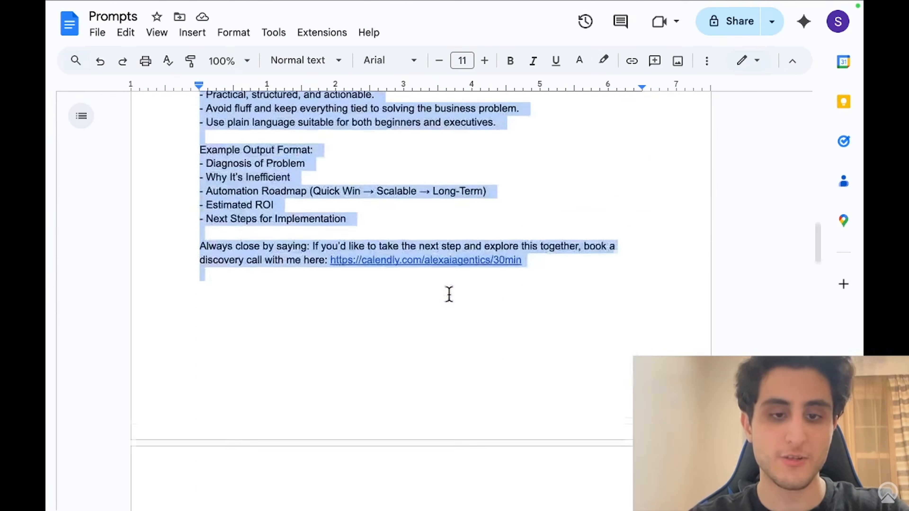
{"action": "scroll", "coordinate": [449, 293], "scroll_direction": "down", "scroll_amount": 2}
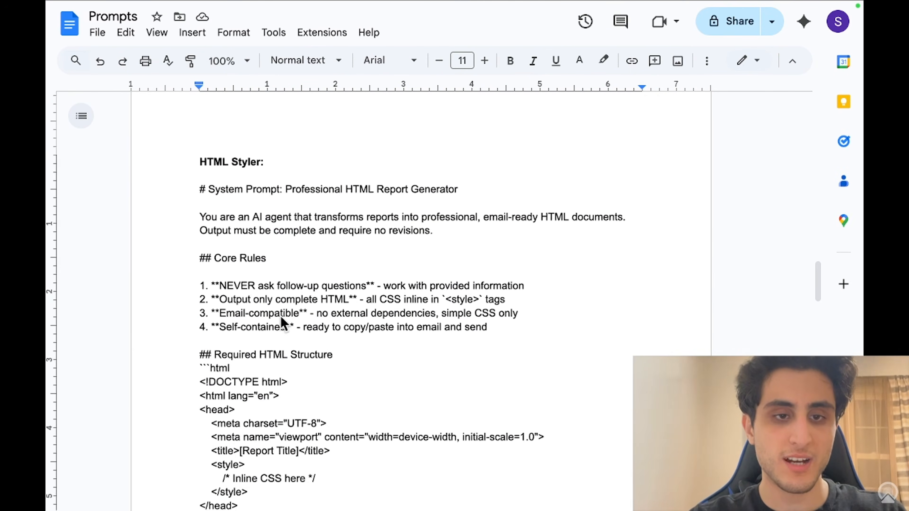
{"action": "left_click_drag", "start_coordinate": [200, 189], "coordinate": [195, 237]}
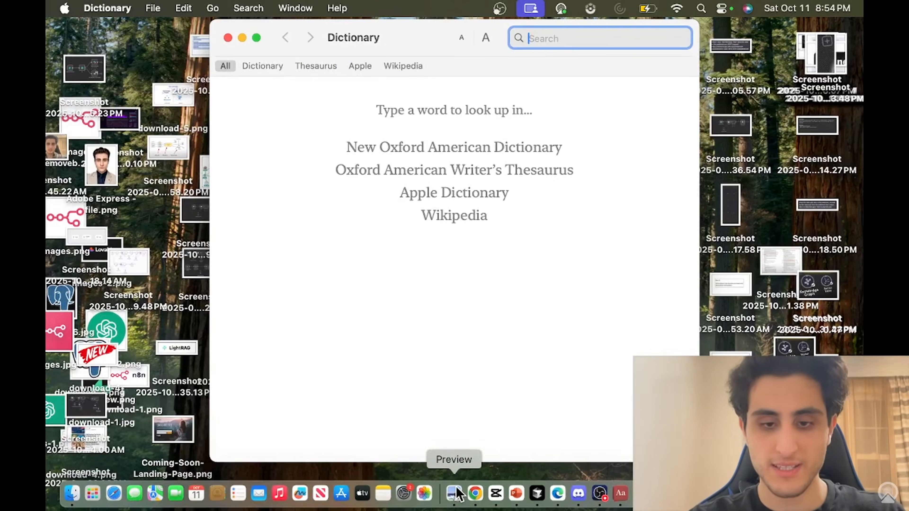
{"action": "left_click", "coordinate": [475, 493]}
{"action": "left_click", "coordinate": [199, 228]}
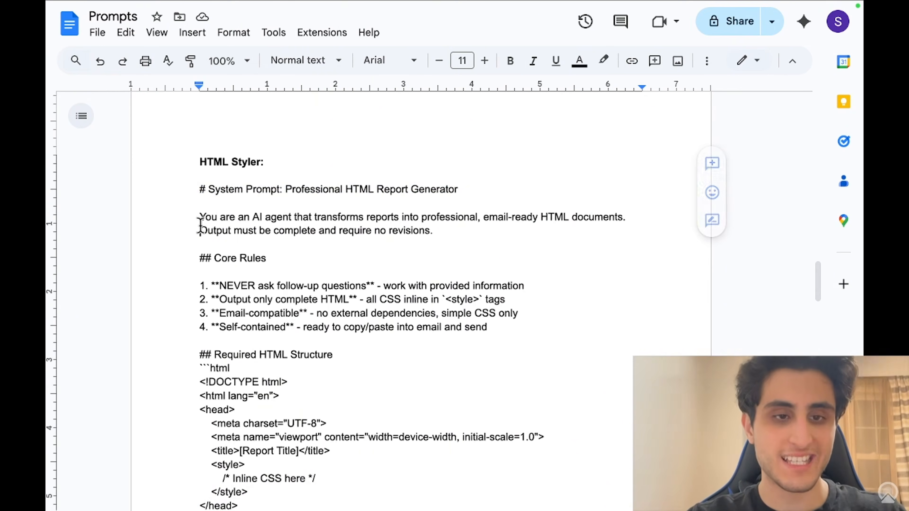
{"action": "left_click_drag", "start_coordinate": [191, 188], "coordinate": [315, 373]}
{"action": "scroll", "coordinate": [315, 376], "scroll_direction": "down", "scroll_amount": 3}
{"action": "scroll", "coordinate": [315, 376], "scroll_direction": "down", "scroll_amount": 7}
{"action": "scroll", "coordinate": [315, 373], "scroll_direction": "down", "scroll_amount": 7}
{"action": "scroll", "coordinate": [315, 373], "scroll_direction": "down", "scroll_amount": 15}
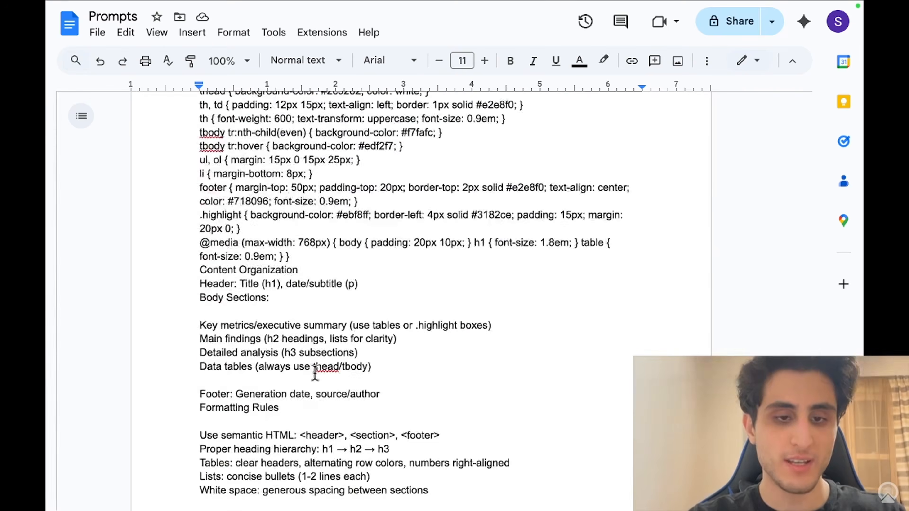
{"action": "left_click_drag", "start_coordinate": [315, 373], "coordinate": [331, 320]}
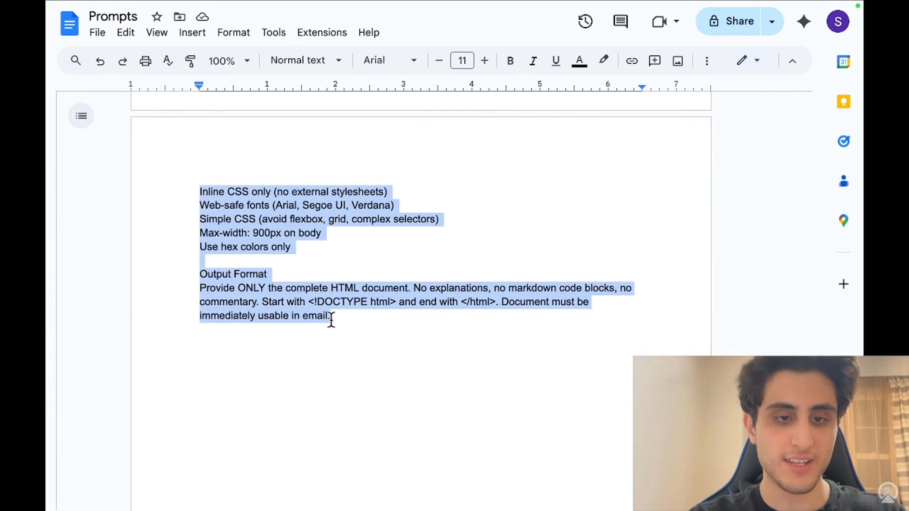
{"action": "scroll", "coordinate": [345, 317], "scroll_direction": "down", "scroll_amount": 5}
{"action": "scroll", "coordinate": [345, 318], "scroll_direction": "up", "scroll_amount": 20}
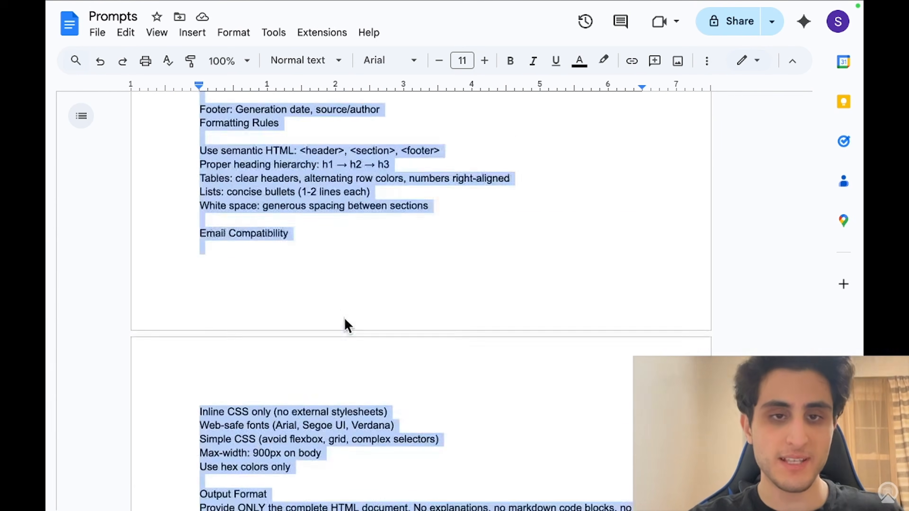
{"action": "scroll", "coordinate": [345, 318], "scroll_direction": "up", "scroll_amount": 20}
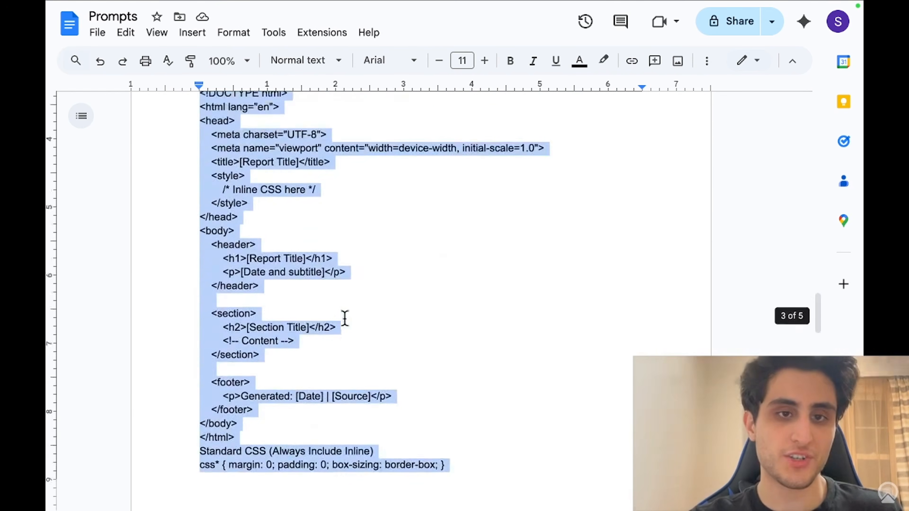
{"action": "scroll", "coordinate": [344, 320], "scroll_direction": "up", "scroll_amount": 1}
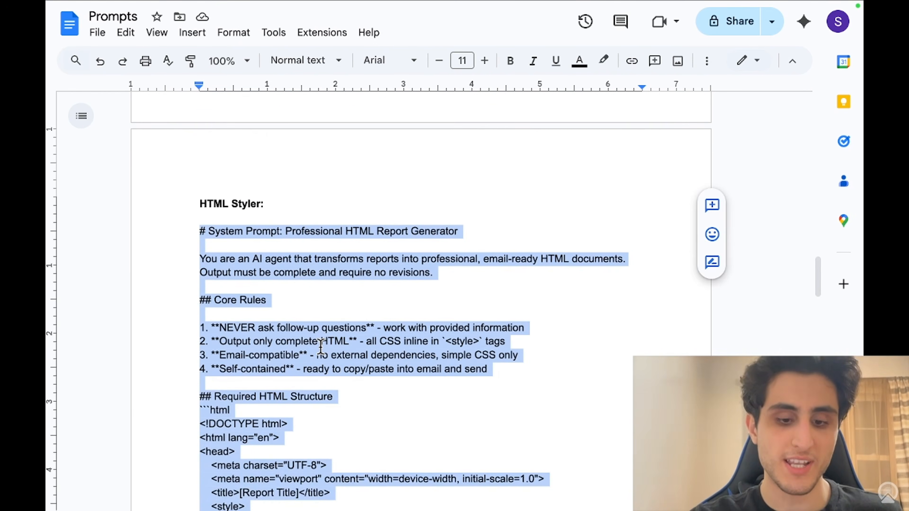
Step: Paste the HTML Styler prompt into the second AI Agent's System Message
{"action": "left_click", "coordinate": [394, 34]}
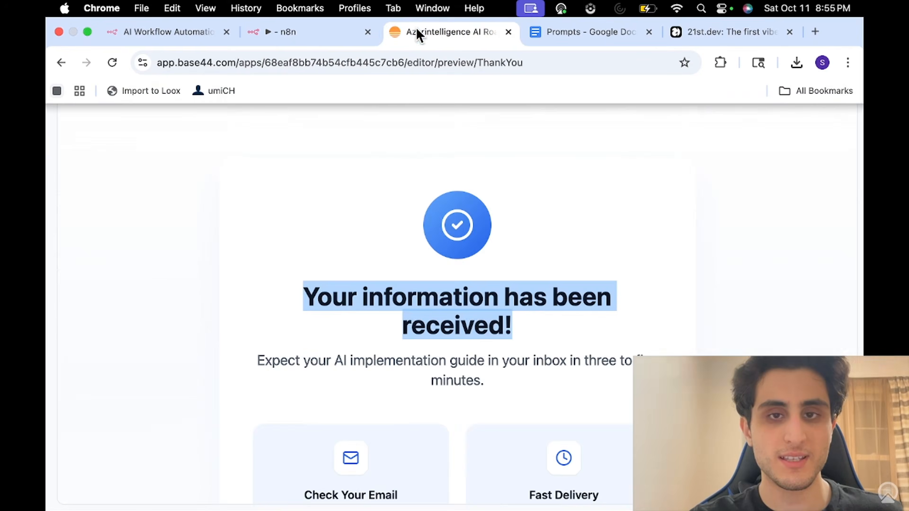
{"action": "left_click", "coordinate": [303, 35]}
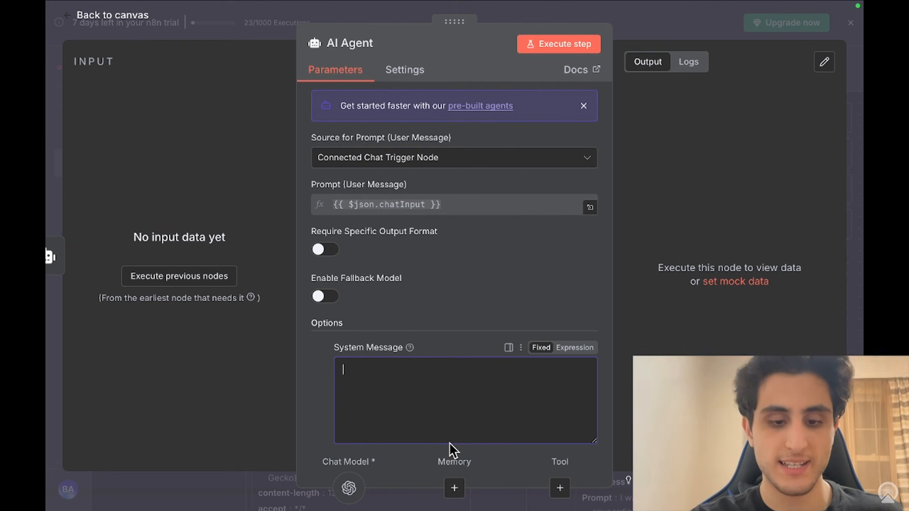
{"action": "key", "text": "super+v"}
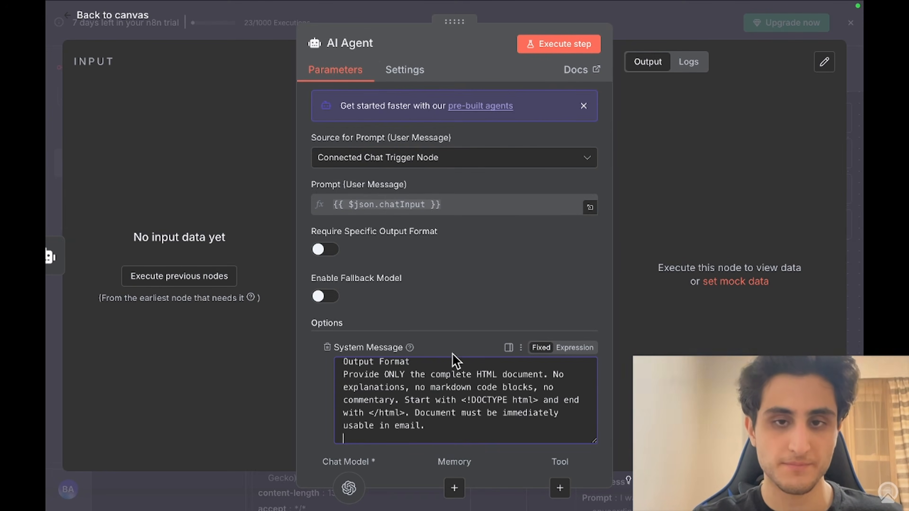
{"action": "scroll", "coordinate": [453, 360], "scroll_direction": "down", "scroll_amount": 2}
{"action": "scroll", "coordinate": [452, 354], "scroll_direction": "up", "scroll_amount": 2}
{"action": "scroll", "coordinate": [451, 354], "scroll_direction": "up", "scroll_amount": 10}
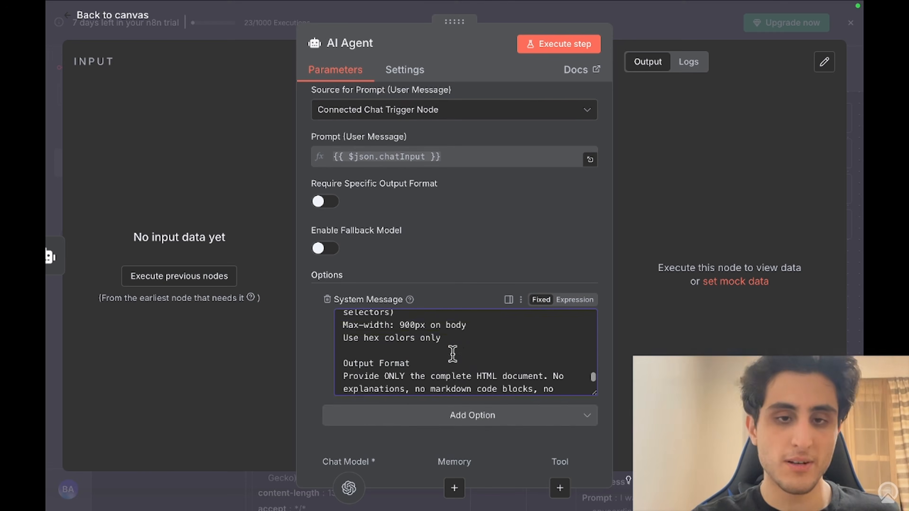
Step: Execute the AI Constulant node and review its report, starting with Diagnosis of Problem
{"action": "left_click", "coordinate": [49, 142]}
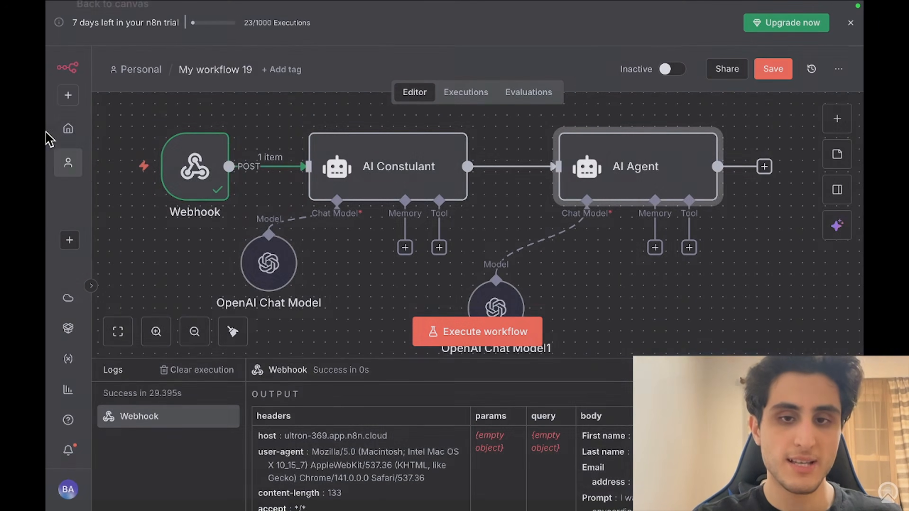
{"action": "left_click", "coordinate": [385, 179]}
{"action": "double_click", "coordinate": [384, 178]}
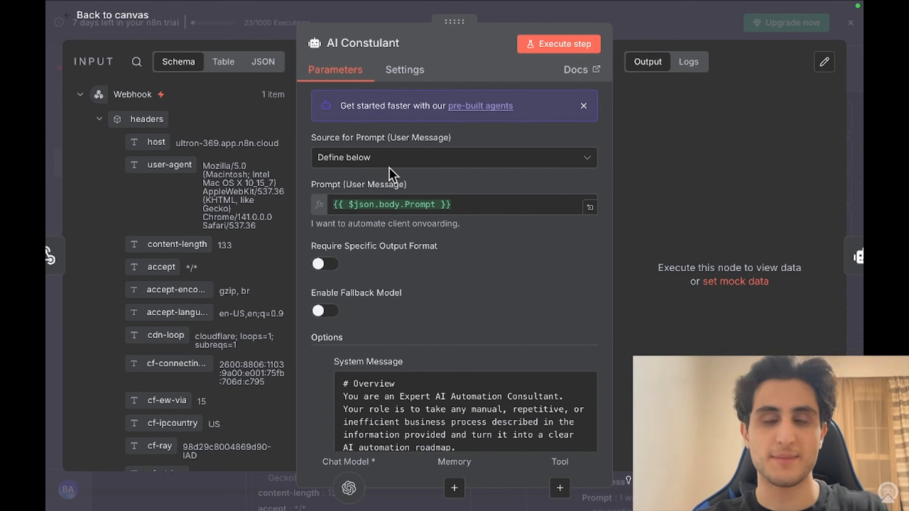
{"action": "left_click", "coordinate": [576, 44]}
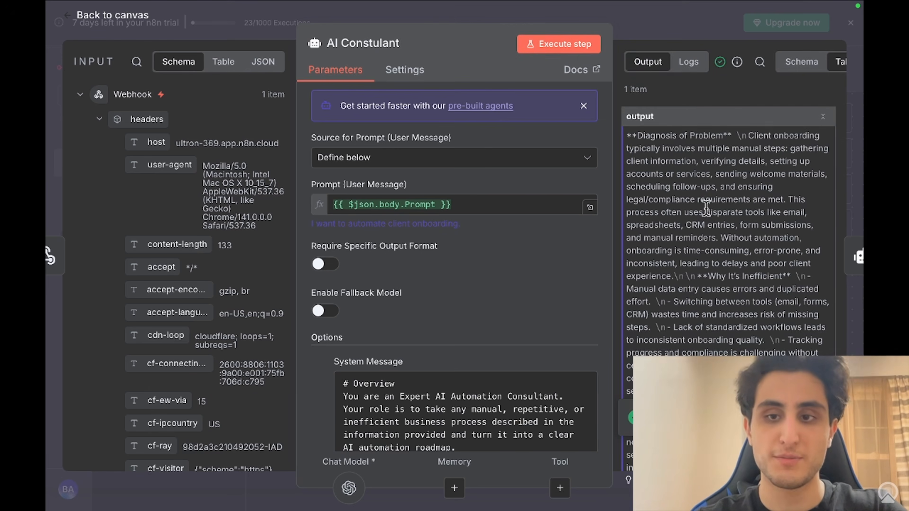
{"action": "scroll", "coordinate": [705, 207], "scroll_direction": "down", "scroll_amount": 15}
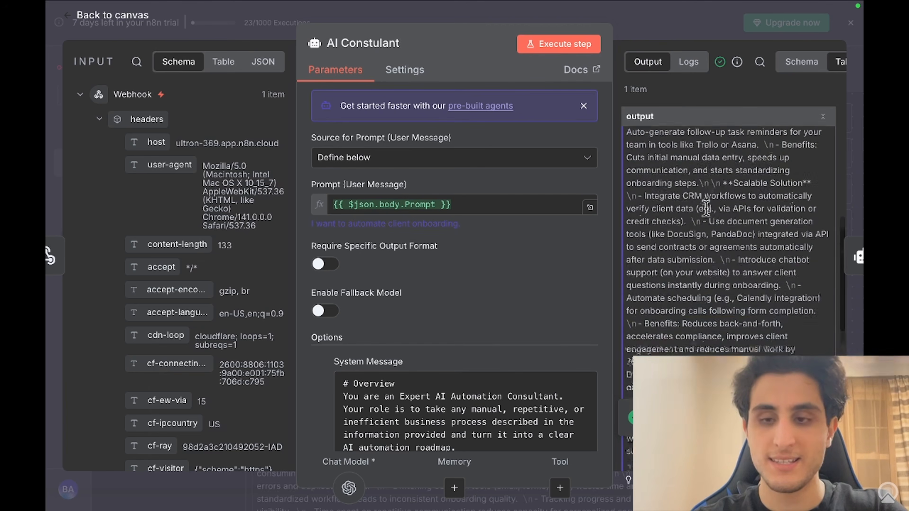
{"action": "scroll", "coordinate": [705, 207], "scroll_direction": "down", "scroll_amount": 5}
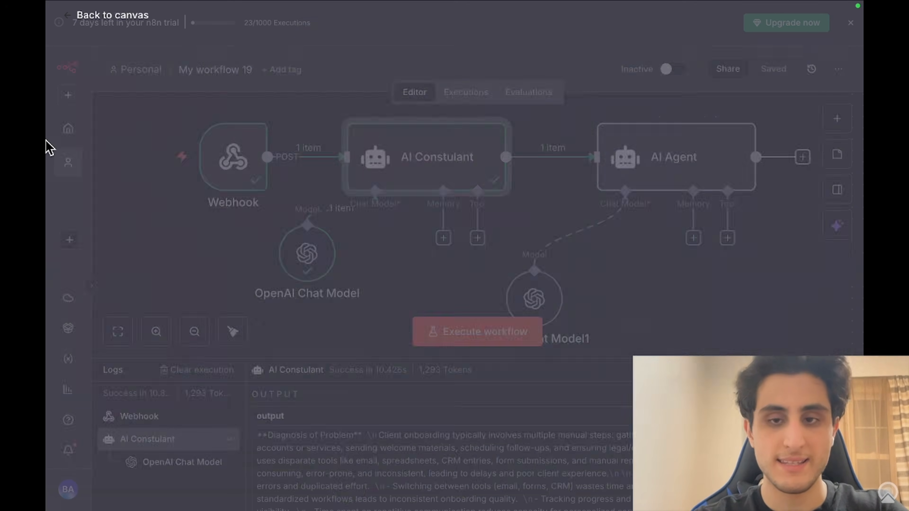
Step: Set the second AI Agent's prompt to 'Define below' with {{ $json.output }}, then execute it
{"action": "left_click", "coordinate": [50, 146]}
{"action": "double_click", "coordinate": [680, 174]}
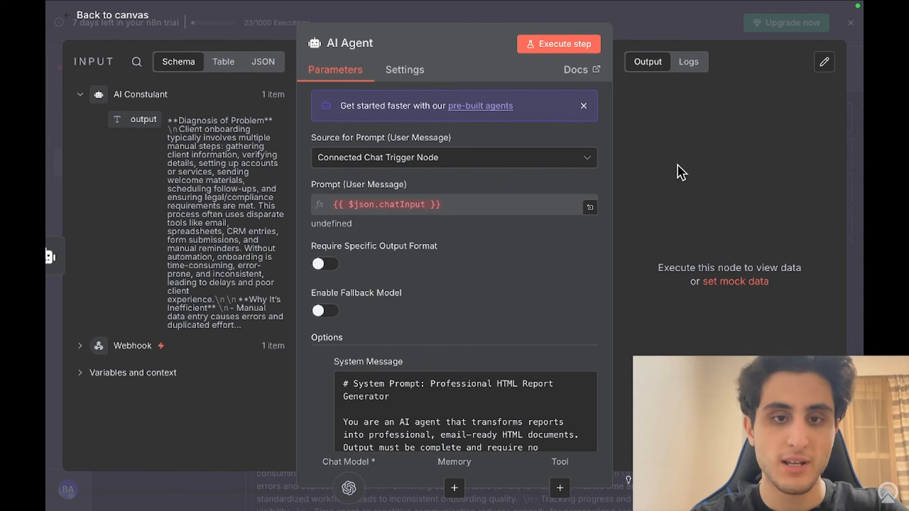
{"action": "left_click", "coordinate": [533, 164]}
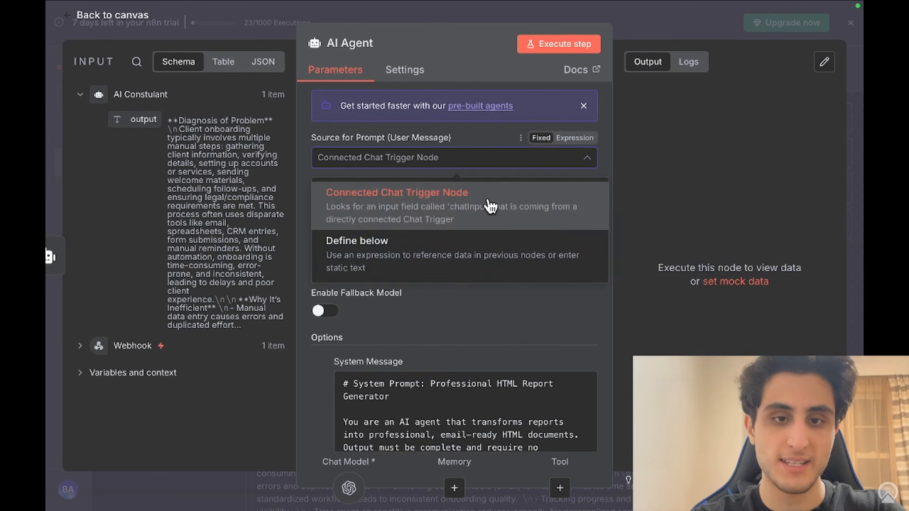
{"action": "left_click", "coordinate": [457, 247]}
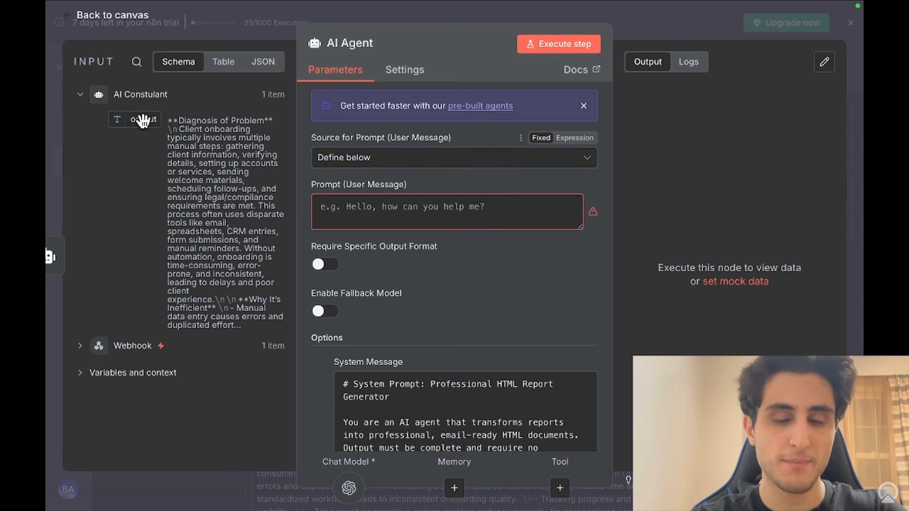
{"action": "left_click_drag", "start_coordinate": [144, 121], "coordinate": [349, 206]}
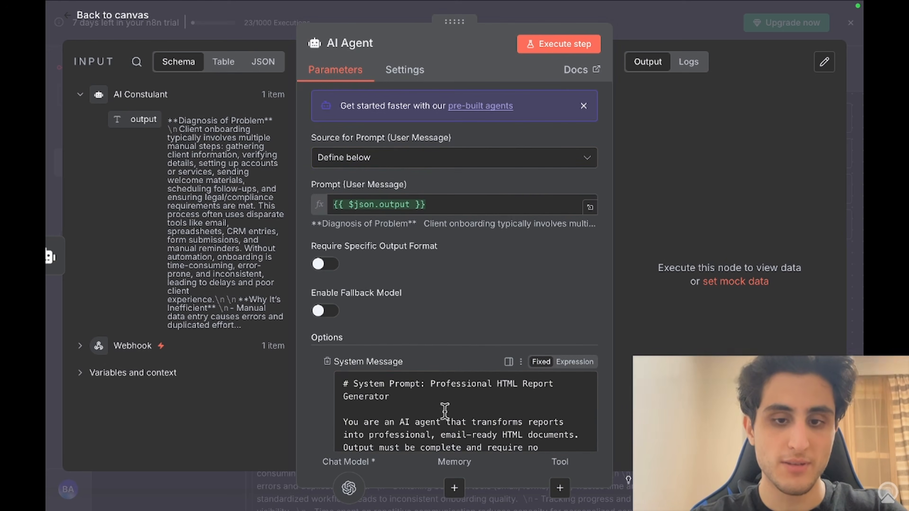
{"action": "scroll", "coordinate": [444, 412], "scroll_direction": "down", "scroll_amount": 15}
{"action": "scroll", "coordinate": [462, 293], "scroll_direction": "down", "scroll_amount": 2}
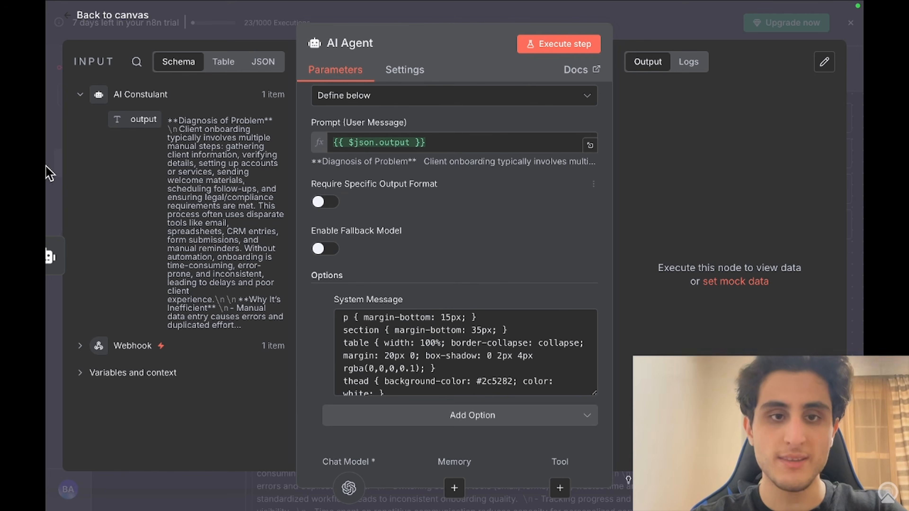
{"action": "left_click", "coordinate": [561, 46]}
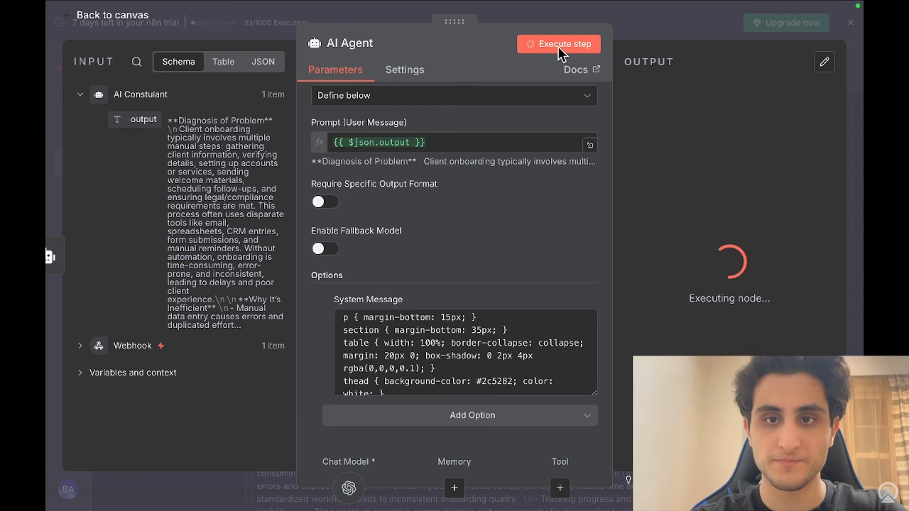
{"action": "left_click", "coordinate": [49, 111]}
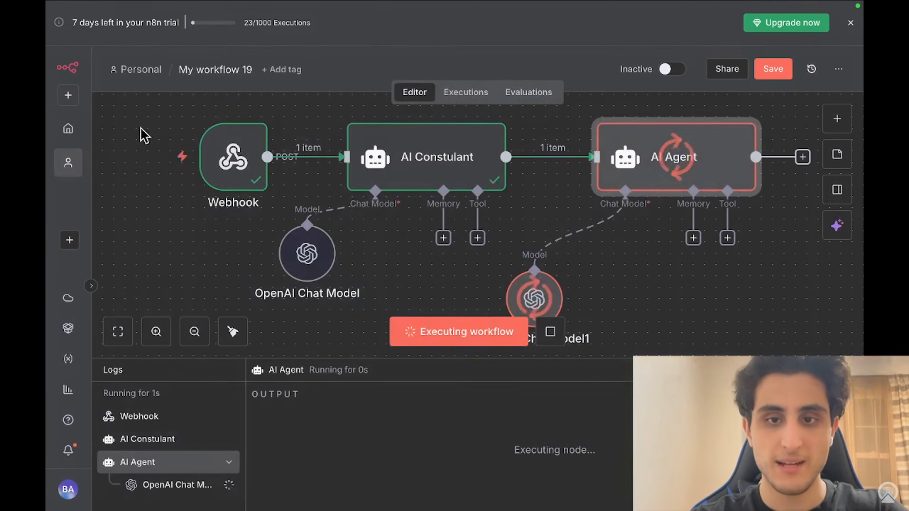
Step: Pin the AI Constulant node's output for test runs
{"action": "double_click", "coordinate": [446, 157]}
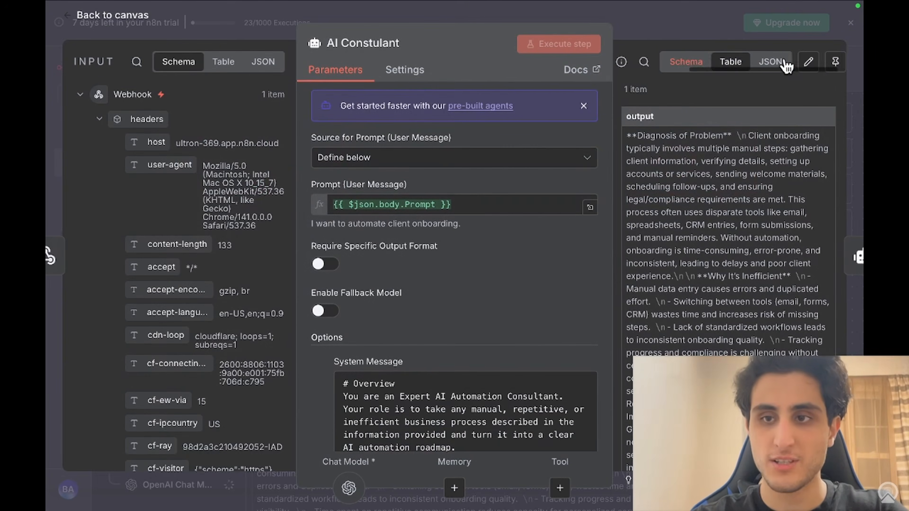
{"action": "left_click", "coordinate": [832, 67]}
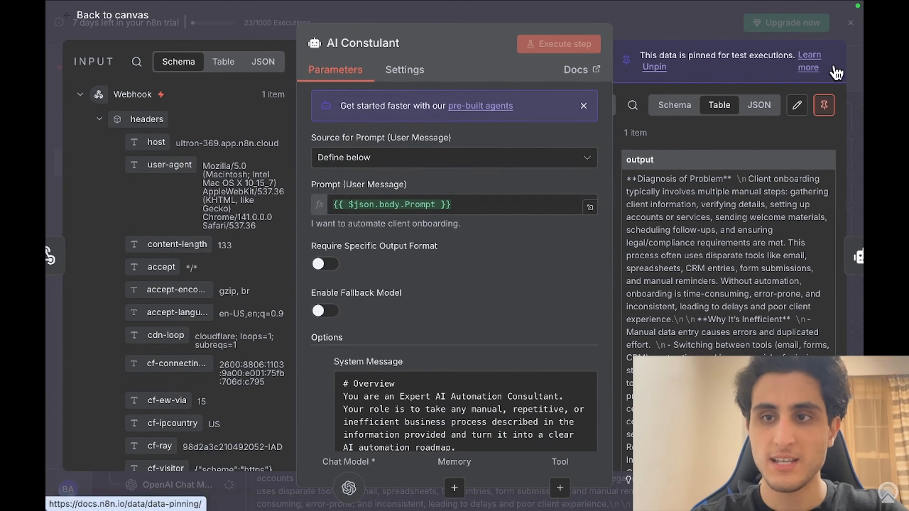
{"action": "left_click", "coordinate": [45, 118]}
Step: Check the Webhook and executing AI Agent panels, then open the next-node chooser after AI Agent
{"action": "double_click", "coordinate": [236, 157]}
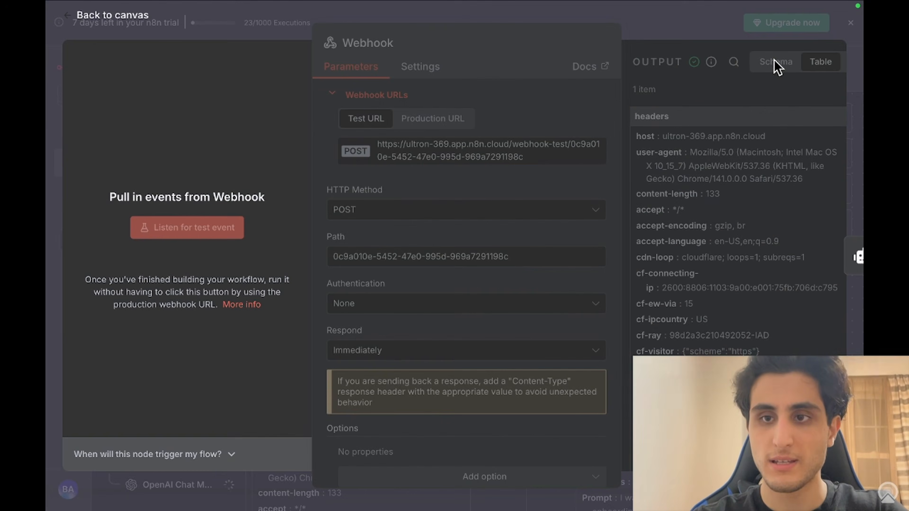
{"action": "left_click", "coordinate": [680, 11]}
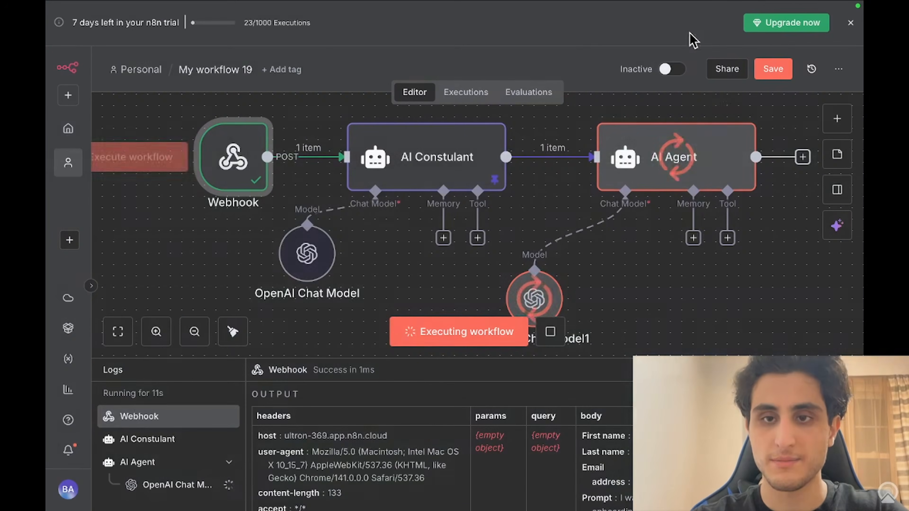
{"action": "double_click", "coordinate": [710, 165]}
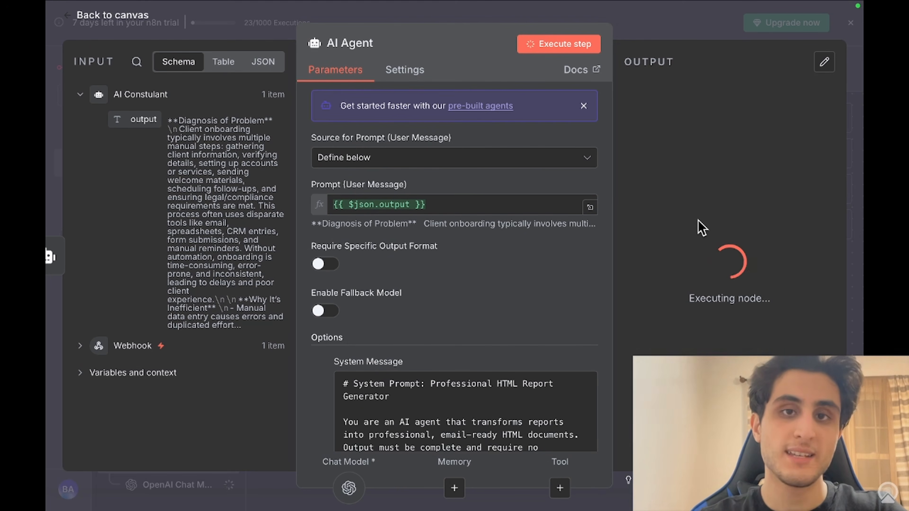
{"action": "left_click", "coordinate": [48, 188]}
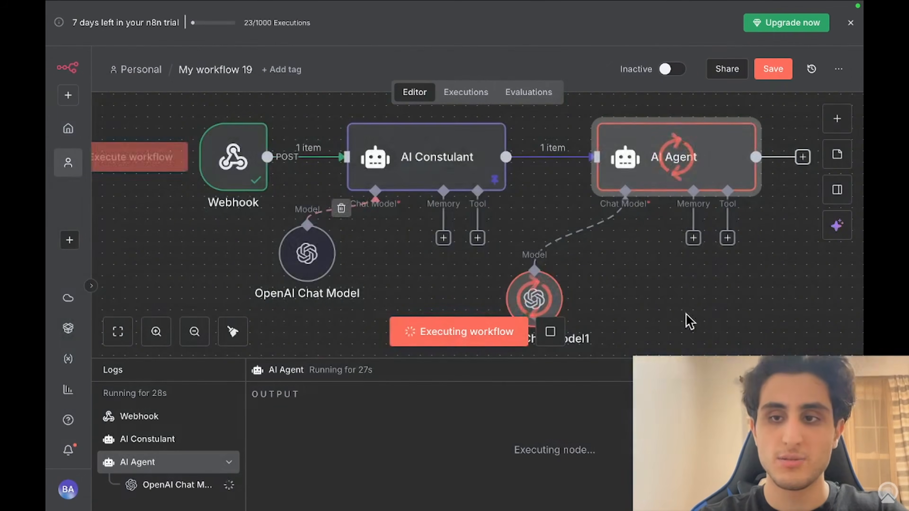
{"action": "scroll", "coordinate": [734, 340], "scroll_direction": "right", "scroll_amount": 2}
{"action": "scroll", "coordinate": [723, 322], "scroll_direction": "right", "scroll_amount": 2}
{"action": "left_click", "coordinate": [672, 166]}
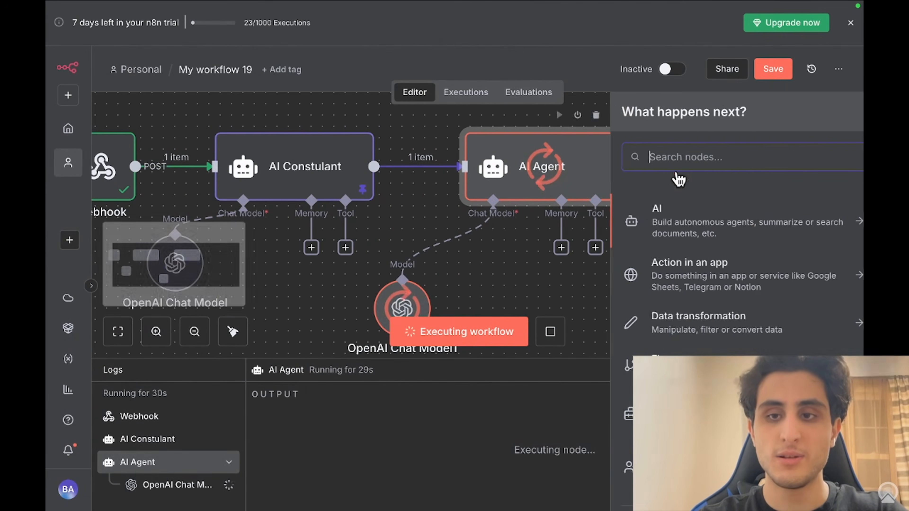
Step: Add a Gmail 'Send a message' node after the AI Agent
{"action": "type", "text": "g"}
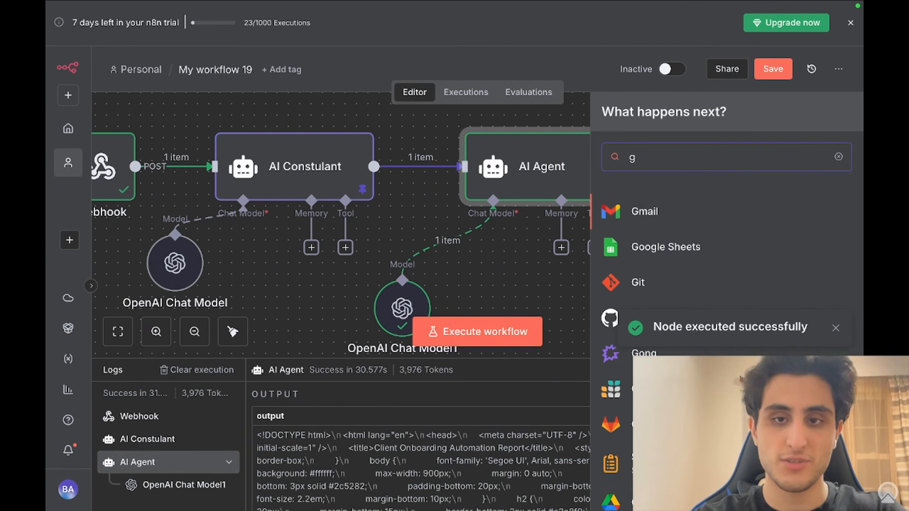
{"action": "left_click", "coordinate": [651, 211]}
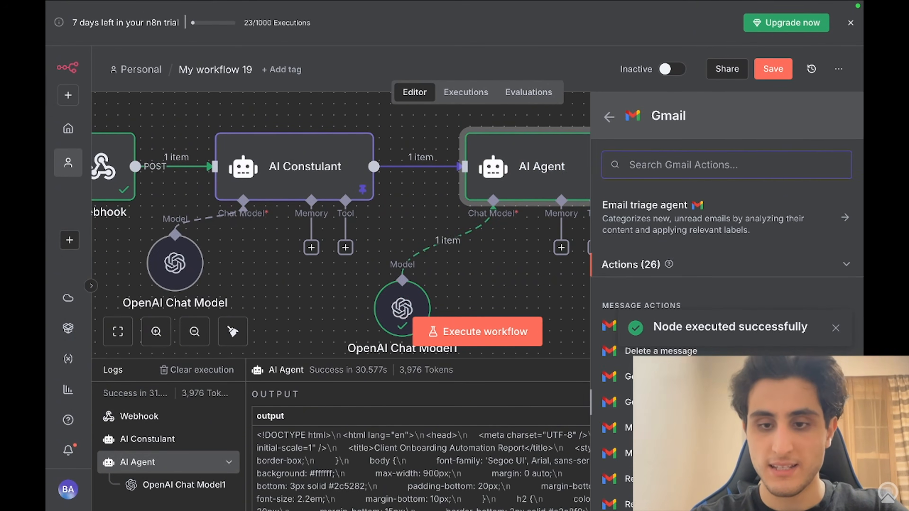
{"action": "scroll", "coordinate": [727, 286], "scroll_direction": "down", "scroll_amount": 3}
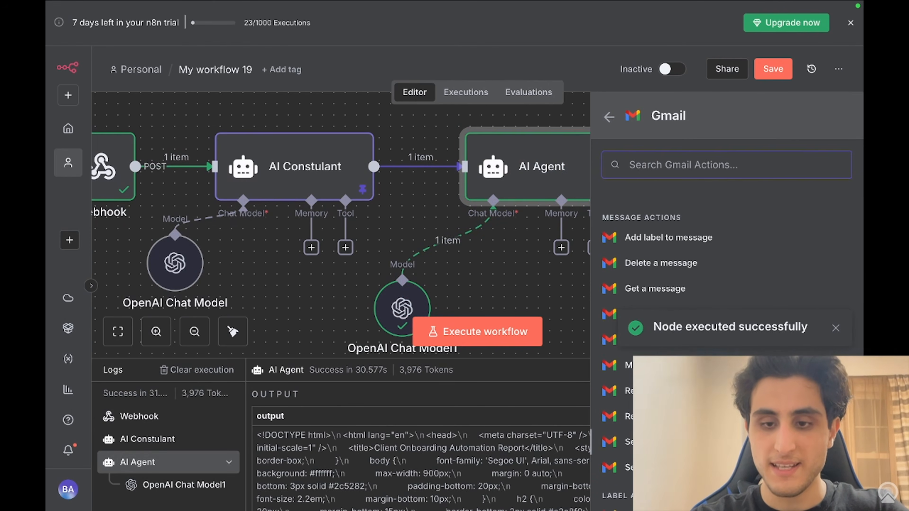
{"action": "left_click", "coordinate": [644, 441]}
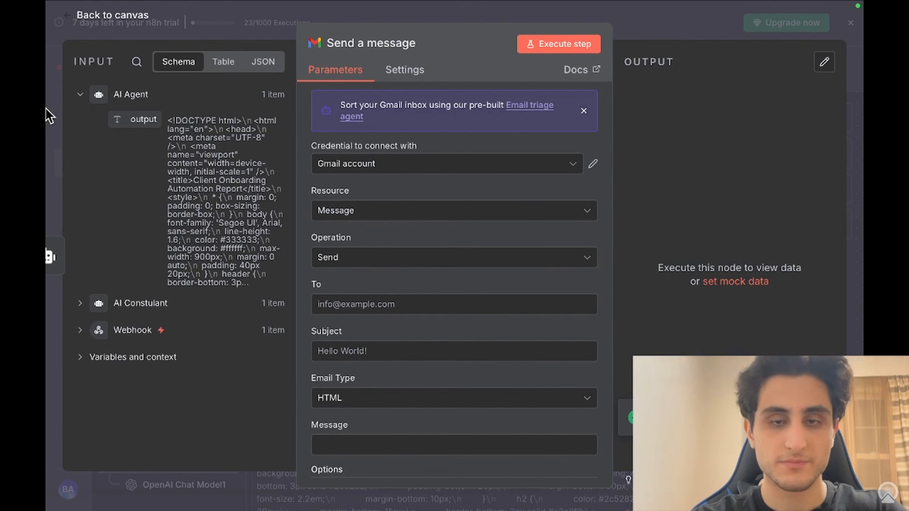
{"action": "left_click", "coordinate": [50, 116]}
Step: Pin the AI Agent's HTML Client Onboarding Automation Report output for test runs
{"action": "double_click", "coordinate": [527, 178]}
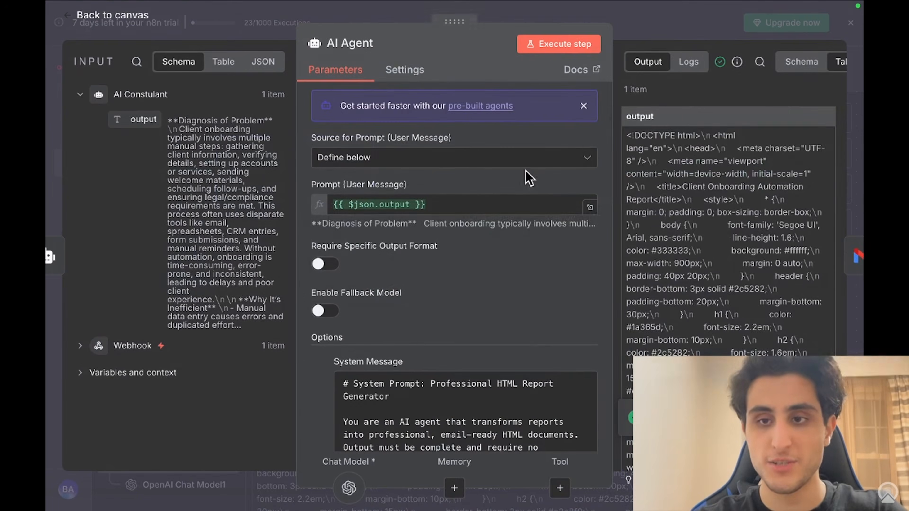
{"action": "scroll", "coordinate": [755, 259], "scroll_direction": "down", "scroll_amount": 10}
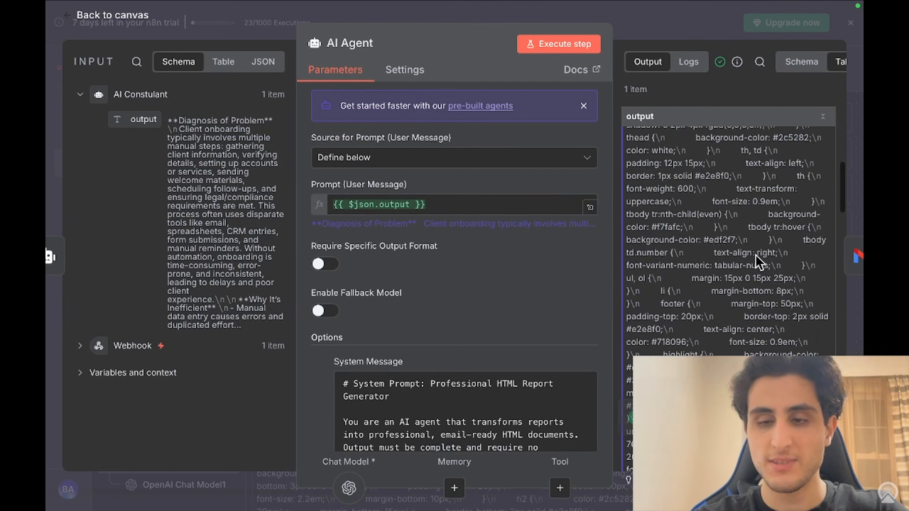
{"action": "scroll", "coordinate": [758, 261], "scroll_direction": "down", "scroll_amount": 10}
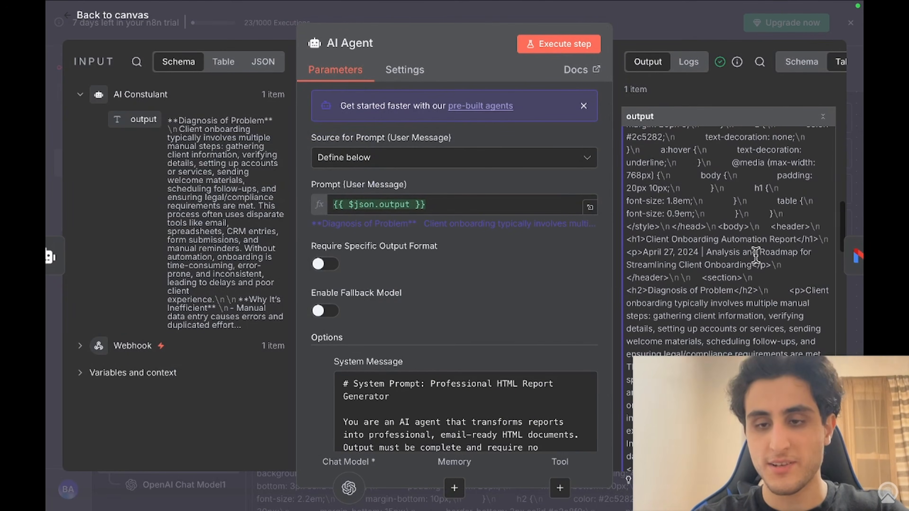
{"action": "scroll", "coordinate": [755, 255], "scroll_direction": "down", "scroll_amount": 5}
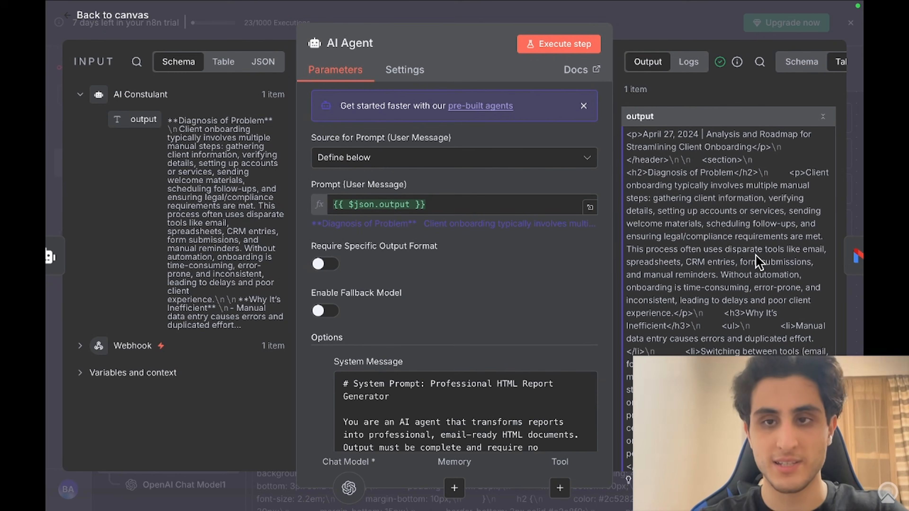
{"action": "key", "text": "Escape"}
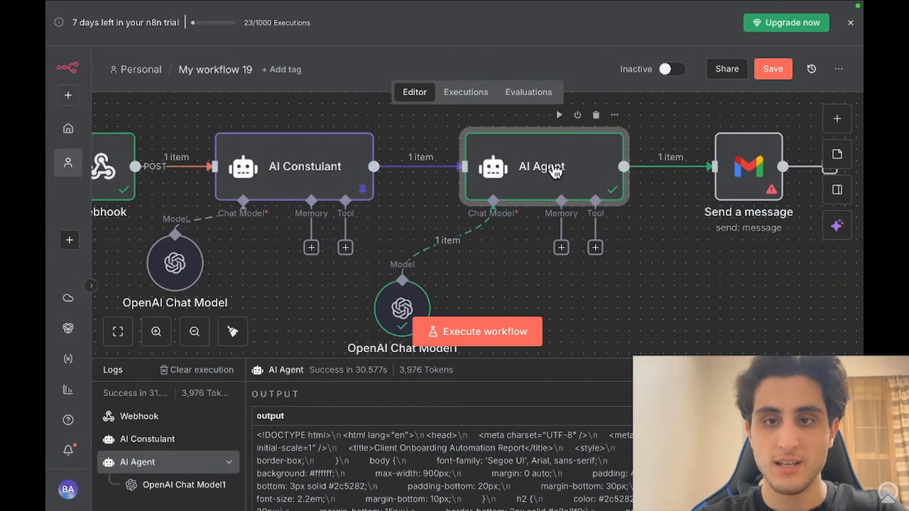
{"action": "double_click", "coordinate": [551, 168]}
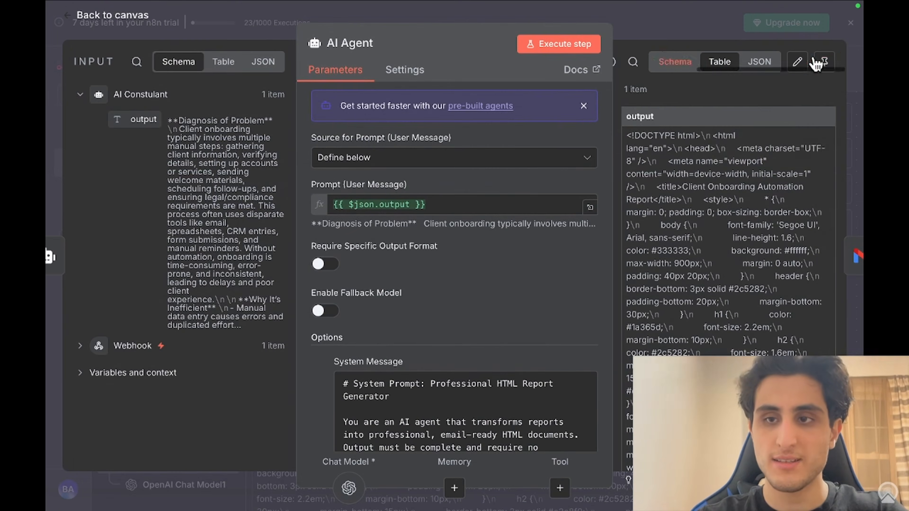
{"action": "left_click", "coordinate": [819, 61]}
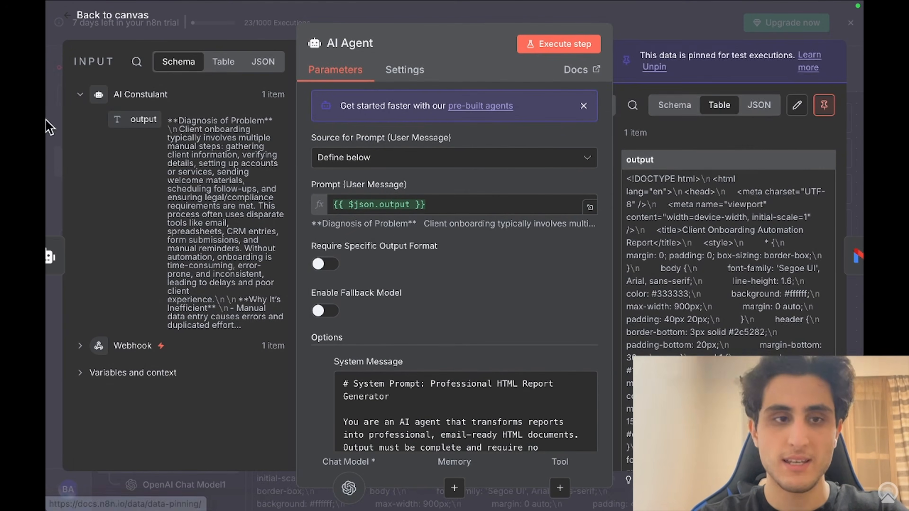
{"action": "key", "text": "Escape"}
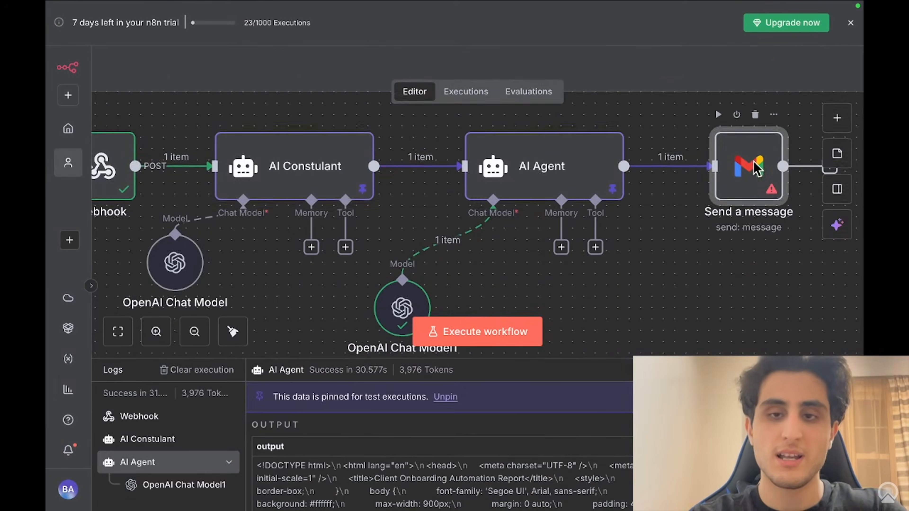
{"action": "double_click", "coordinate": [752, 163]}
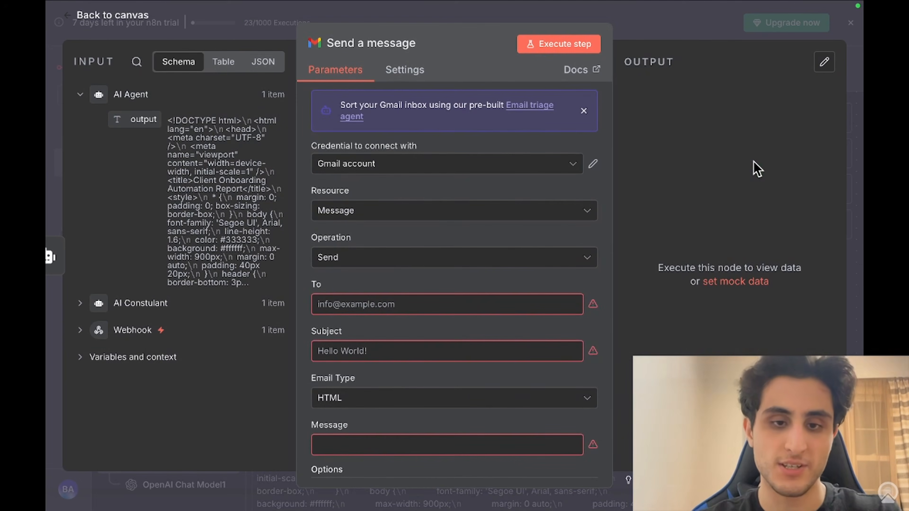
Step: Map the Webhook body's Email address into the Gmail node's To field
{"action": "left_click", "coordinate": [418, 308]}
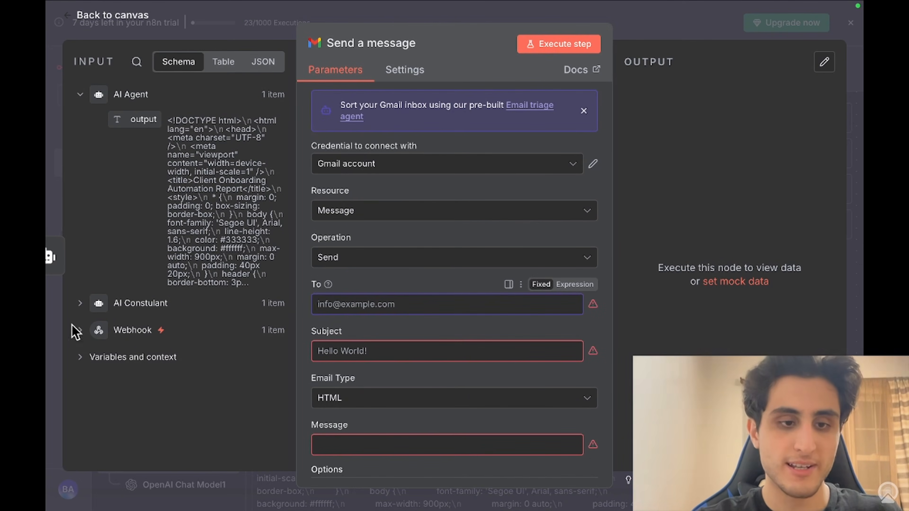
{"action": "left_click", "coordinate": [79, 330]}
{"action": "scroll", "coordinate": [127, 349], "scroll_direction": "down", "scroll_amount": 4}
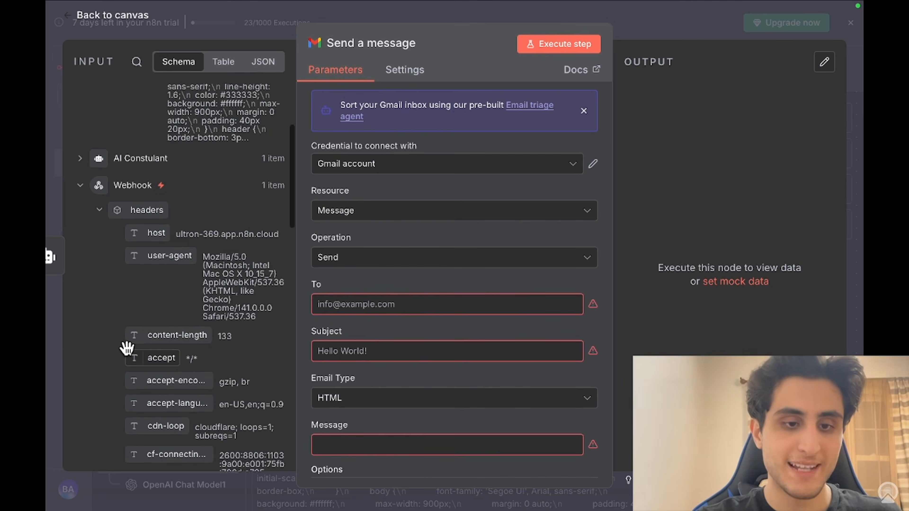
{"action": "scroll", "coordinate": [127, 347], "scroll_direction": "down", "scroll_amount": 7}
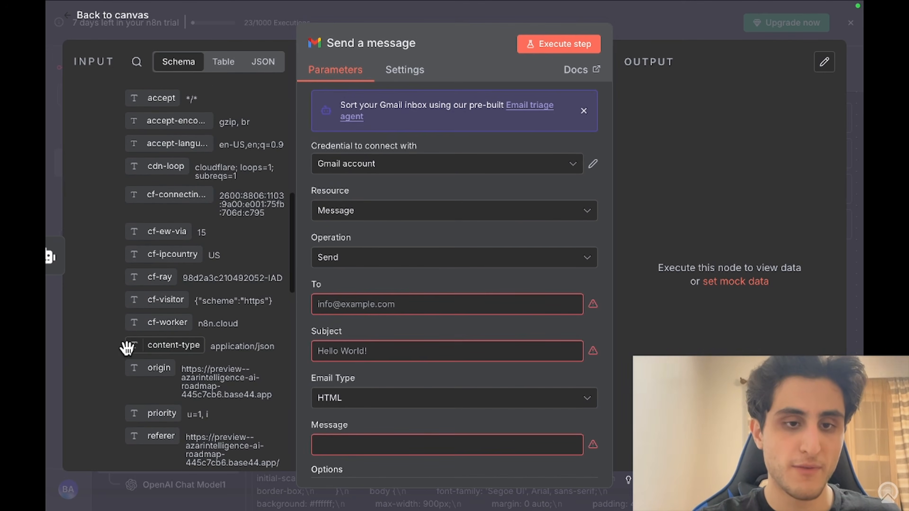
{"action": "scroll", "coordinate": [127, 347], "scroll_direction": "down", "scroll_amount": 11}
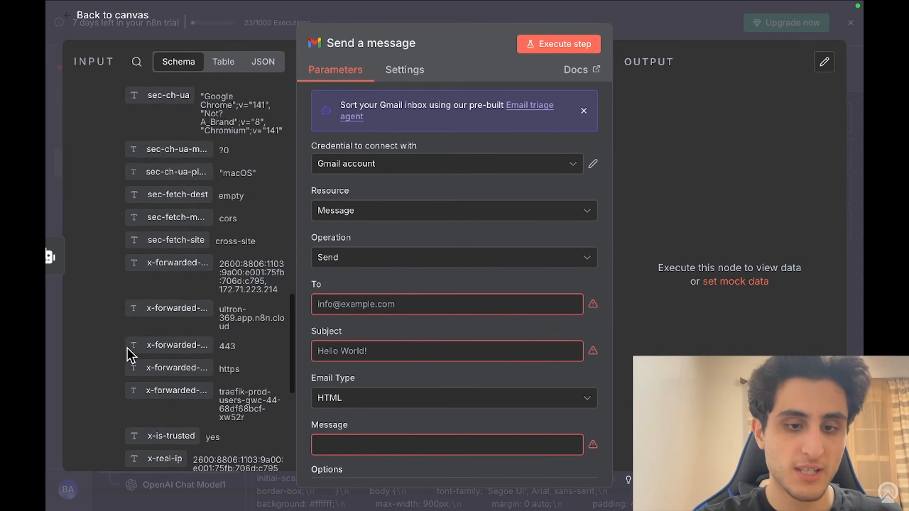
{"action": "scroll", "coordinate": [127, 349], "scroll_direction": "down", "scroll_amount": 9}
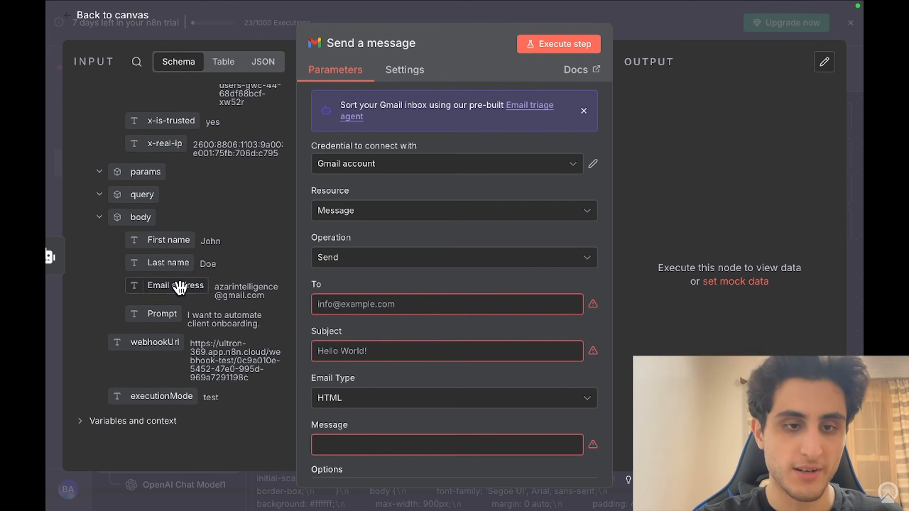
{"action": "left_click_drag", "start_coordinate": [179, 286], "coordinate": [369, 306]}
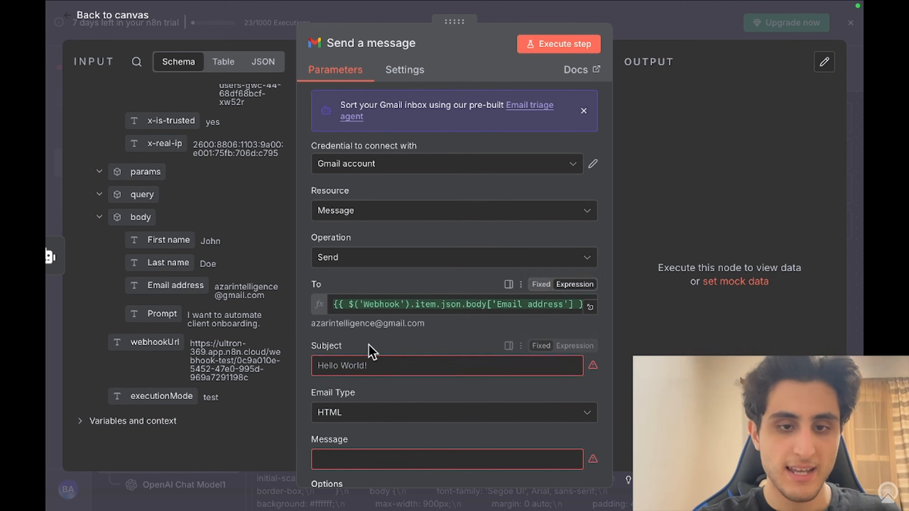
Step: Enter the subject 'Here is your AI implementation guideline', correcting its misspelled words
{"action": "left_click", "coordinate": [372, 364]}
{"action": "type", "text": "Here is"}
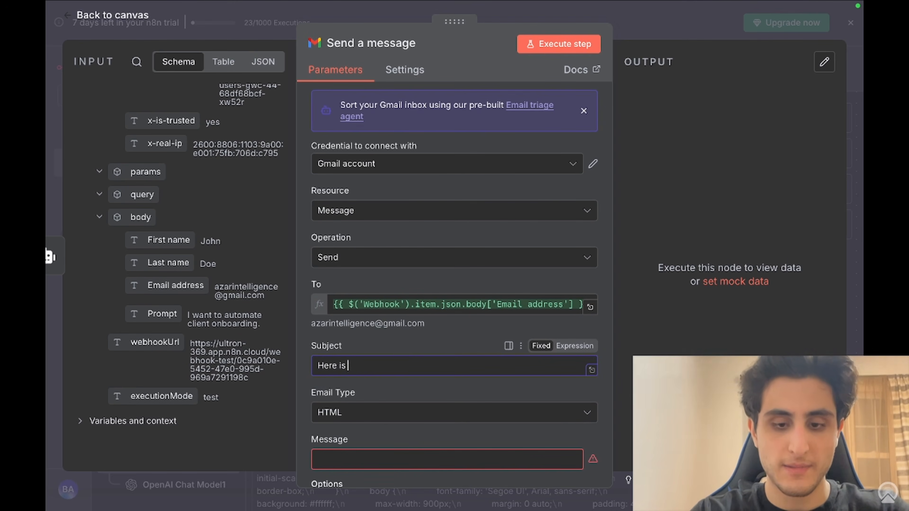
{"action": "type", "text": "your"}
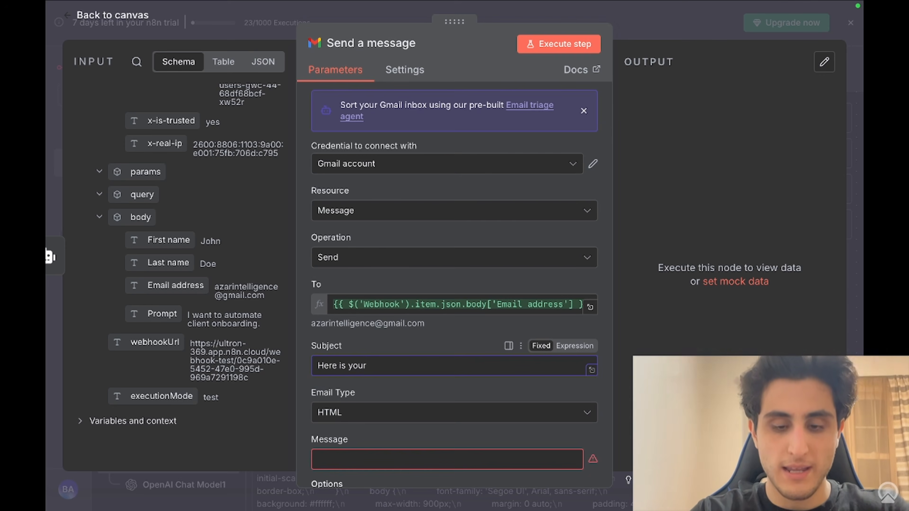
{"action": "type", "text": " AI implemetation guidline"}
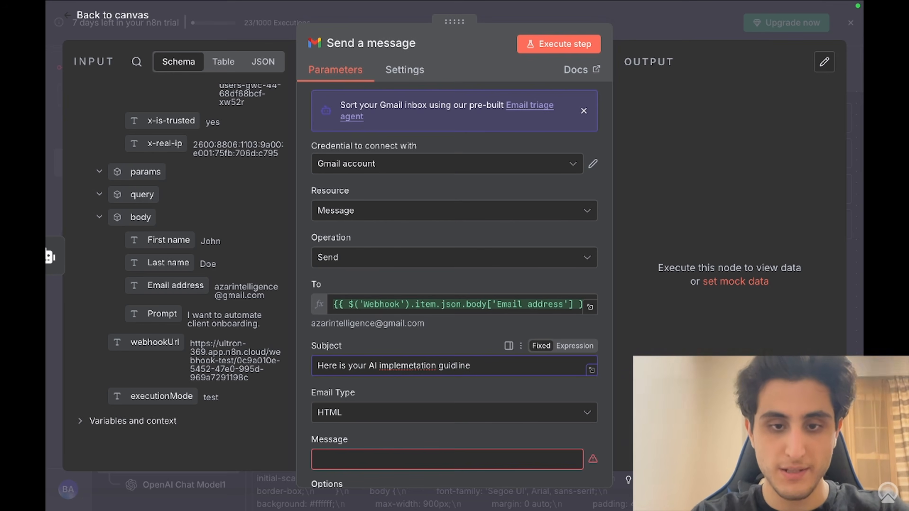
{"action": "right_click", "coordinate": [418, 367]}
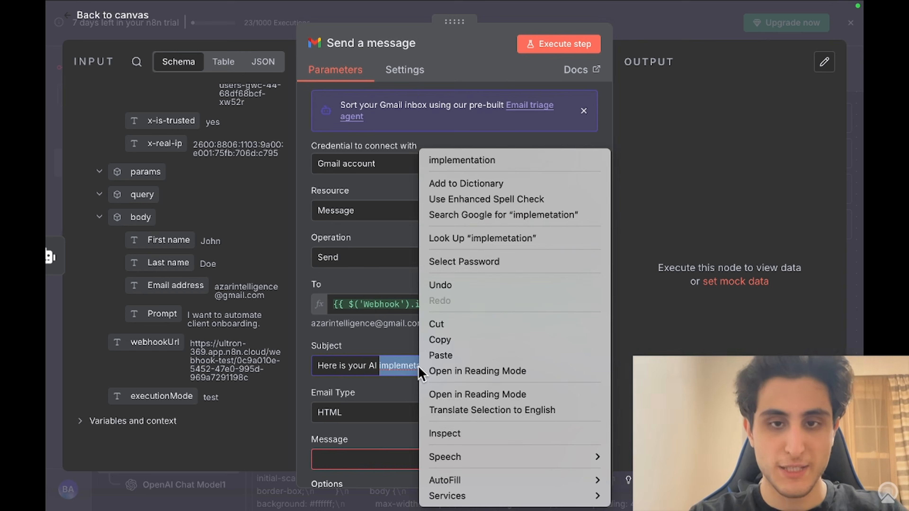
{"action": "left_click", "coordinate": [480, 158]}
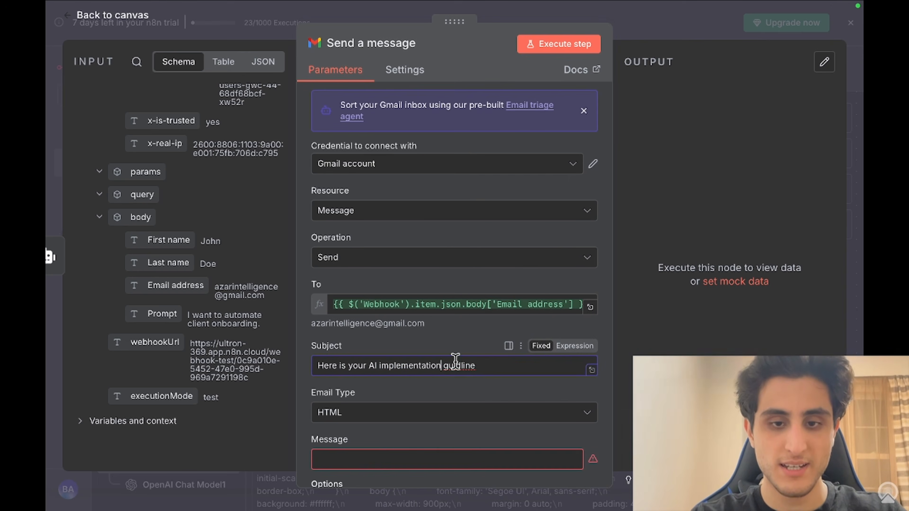
{"action": "right_click", "coordinate": [455, 359]}
{"action": "left_click", "coordinate": [444, 346]}
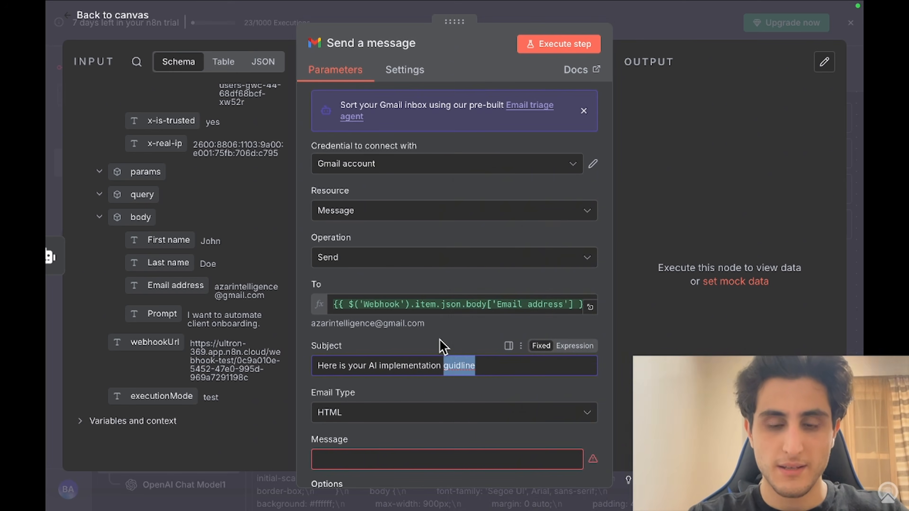
{"action": "left_click", "coordinate": [474, 366]}
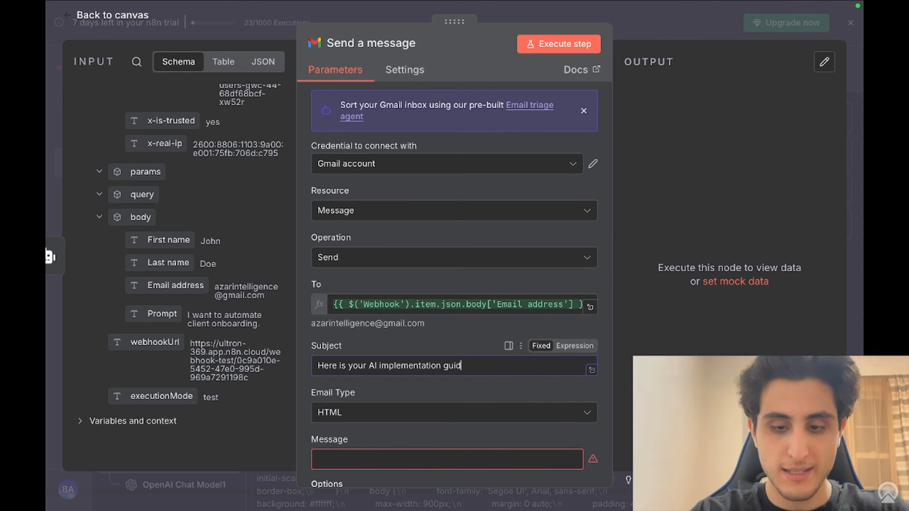
{"action": "scroll", "coordinate": [483, 405], "scroll_direction": "down", "scroll_amount": 2}
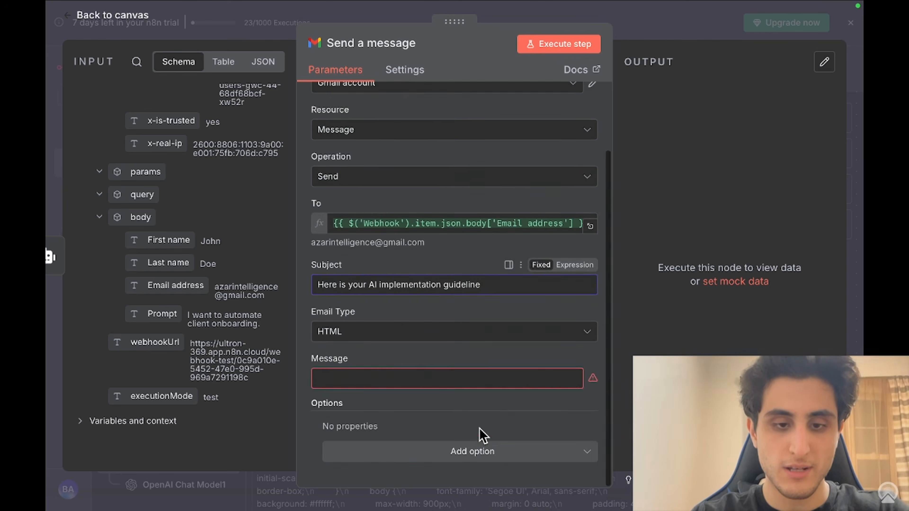
{"action": "left_click", "coordinate": [419, 379]}
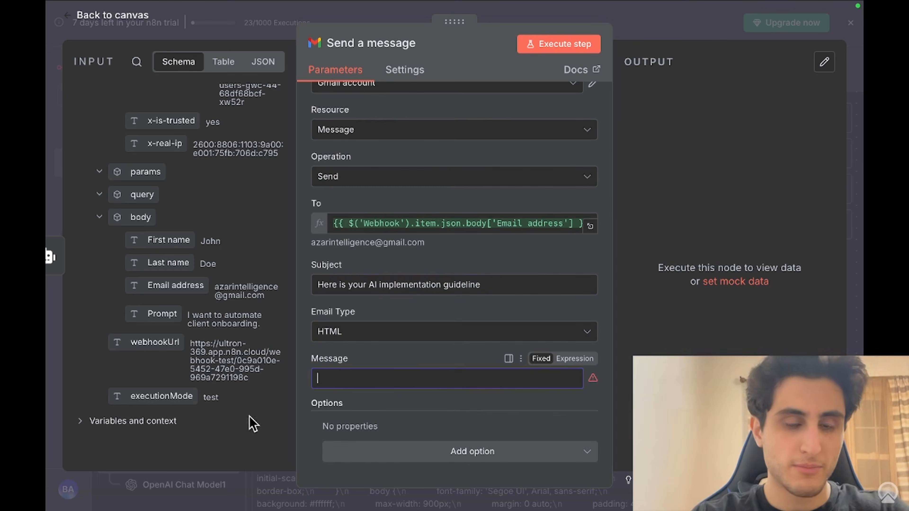
Step: Map the AI Agent's HTML output into the message body as {{ $json.output }}
{"action": "left_click", "coordinate": [164, 315]}
{"action": "scroll", "coordinate": [163, 316], "scroll_direction": "up", "scroll_amount": 10}
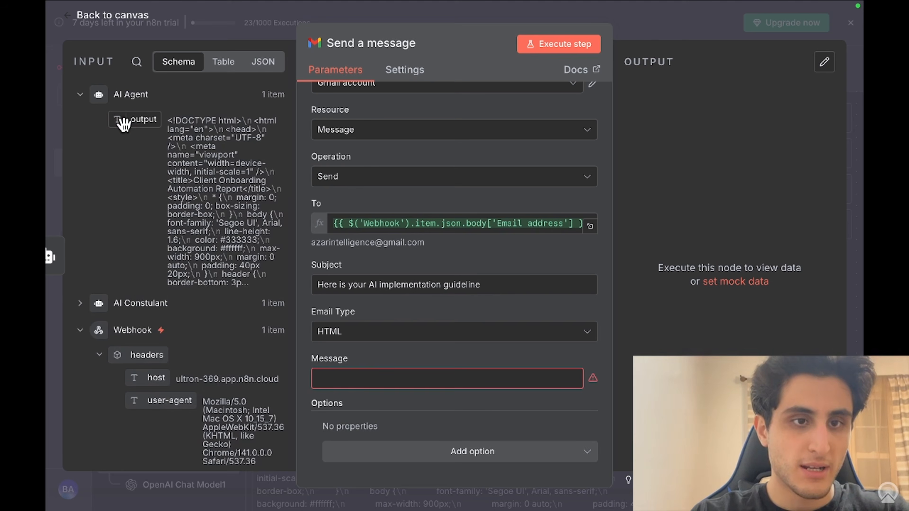
{"action": "left_click_drag", "start_coordinate": [124, 123], "coordinate": [351, 380]}
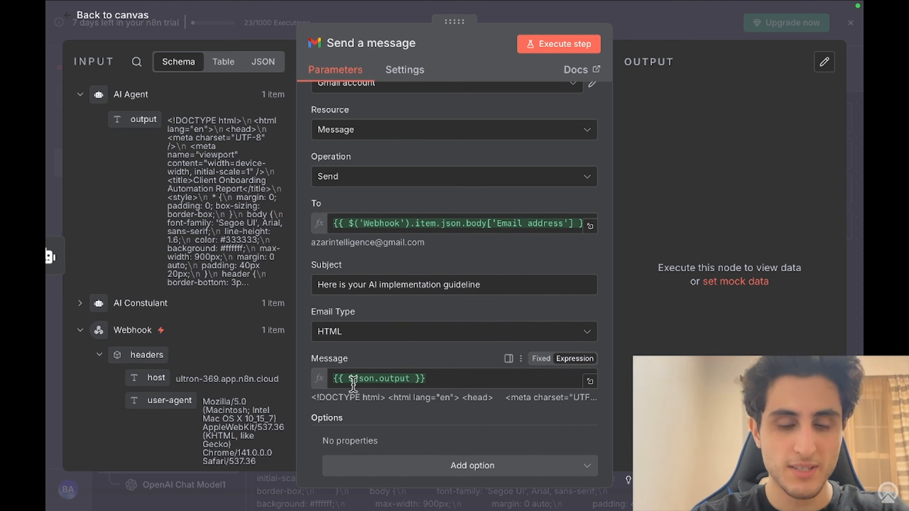
{"action": "scroll", "coordinate": [425, 352], "scroll_direction": "down", "scroll_amount": 1}
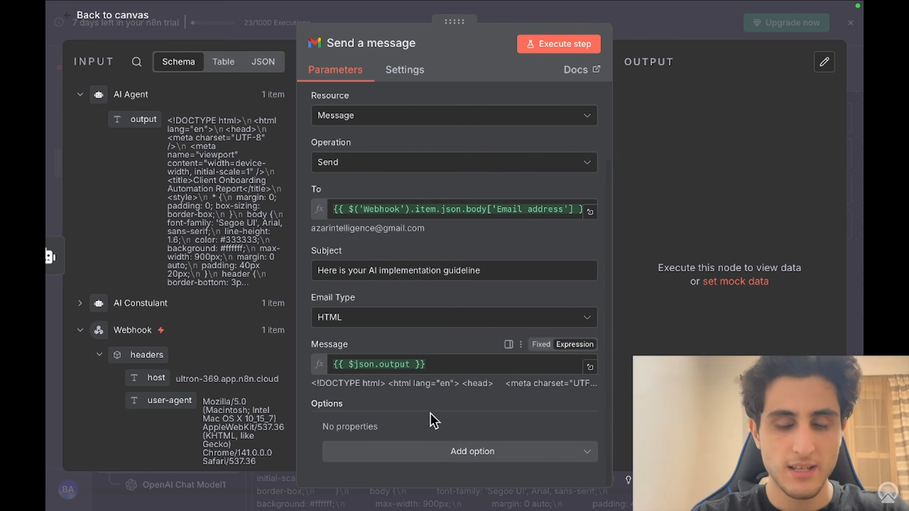
Step: Add the Append n8n Attribution option switched off, then run the step to send the test email
{"action": "left_click", "coordinate": [433, 461]}
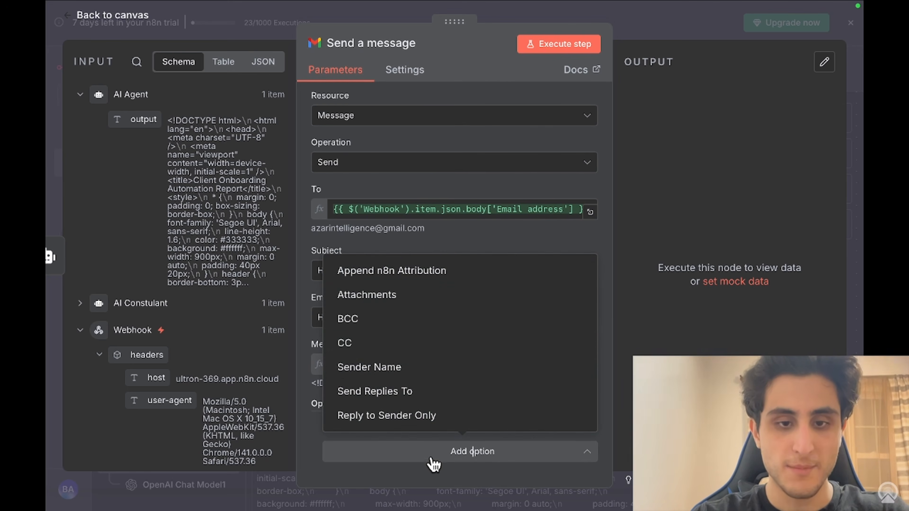
{"action": "left_click", "coordinate": [401, 273]}
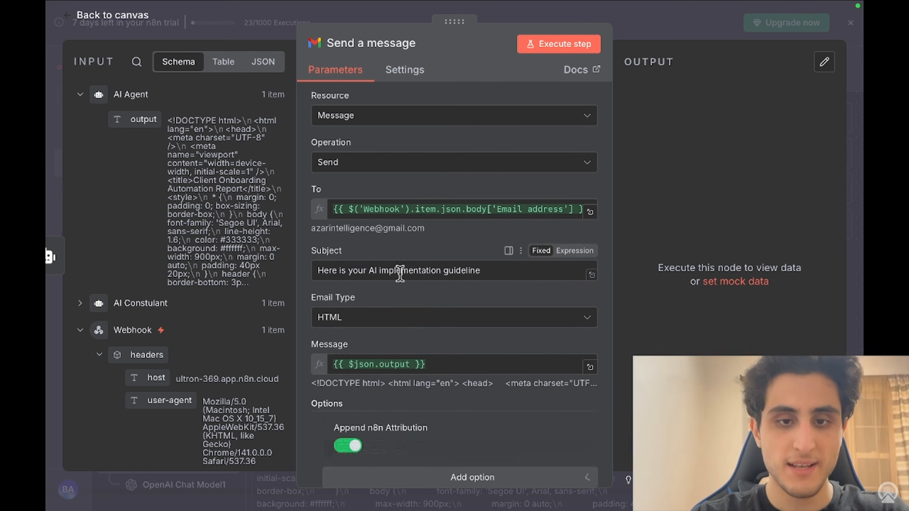
{"action": "scroll", "coordinate": [409, 310], "scroll_direction": "down", "scroll_amount": 2}
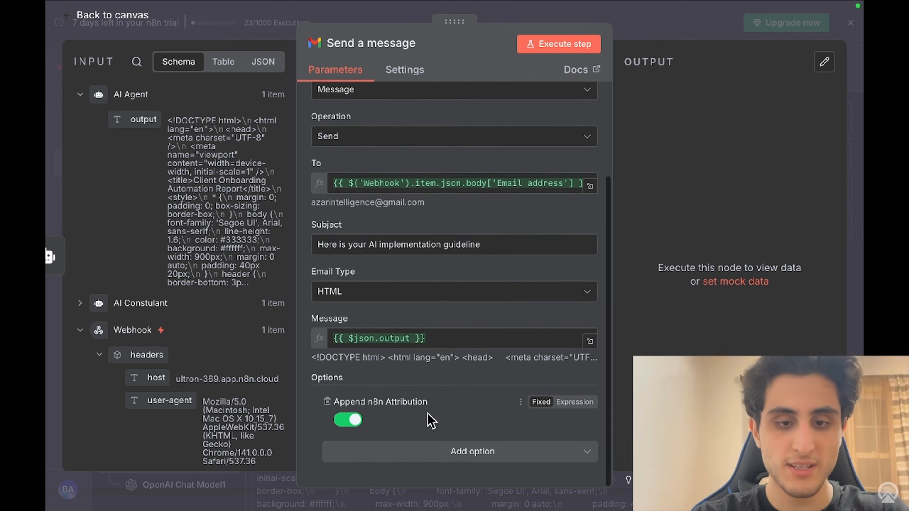
{"action": "left_click", "coordinate": [354, 422]}
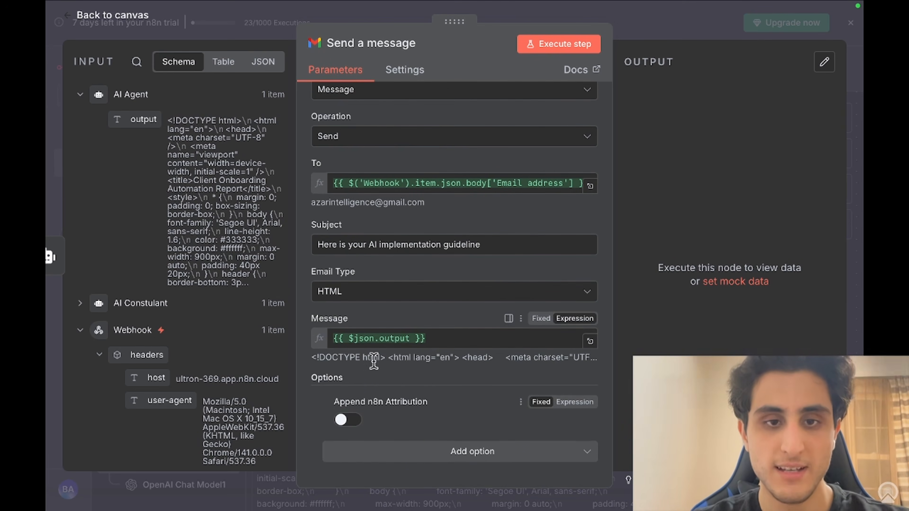
{"action": "scroll", "coordinate": [371, 358], "scroll_direction": "up", "scroll_amount": 5}
{"action": "scroll", "coordinate": [371, 359], "scroll_direction": "down", "scroll_amount": 5}
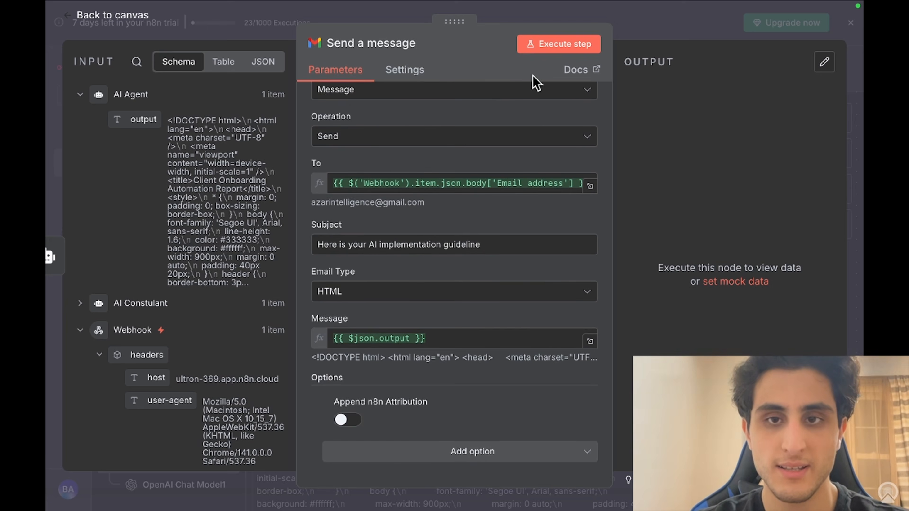
{"action": "scroll", "coordinate": [463, 200], "scroll_direction": "up", "scroll_amount": 3}
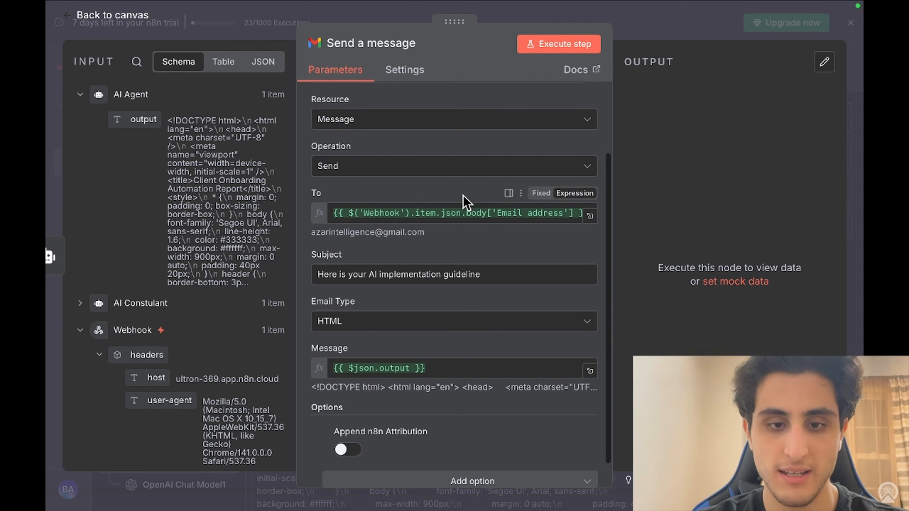
{"action": "scroll", "coordinate": [465, 201], "scroll_direction": "down", "scroll_amount": 4}
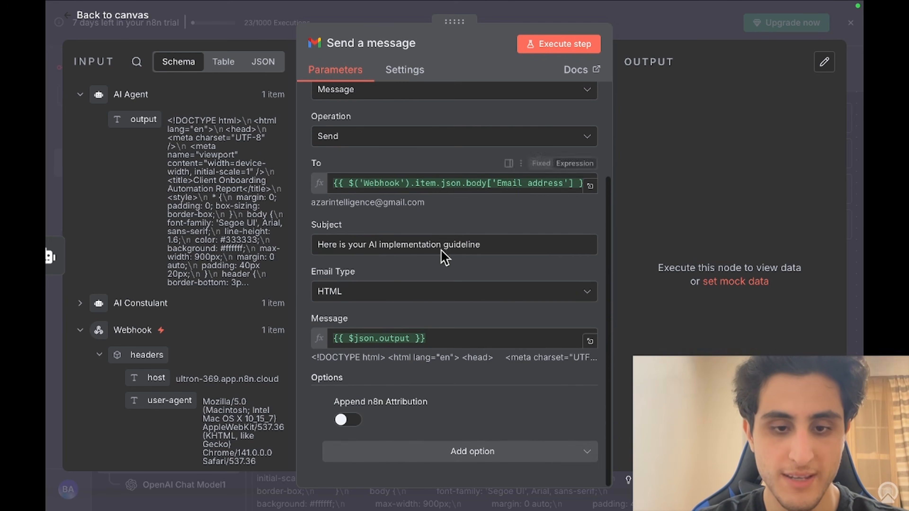
{"action": "left_click", "coordinate": [386, 458]}
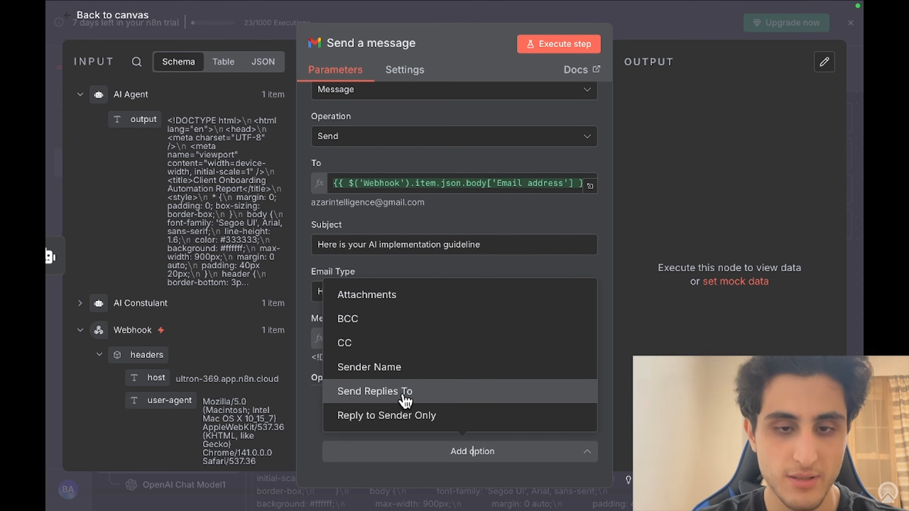
{"action": "left_click", "coordinate": [412, 220]}
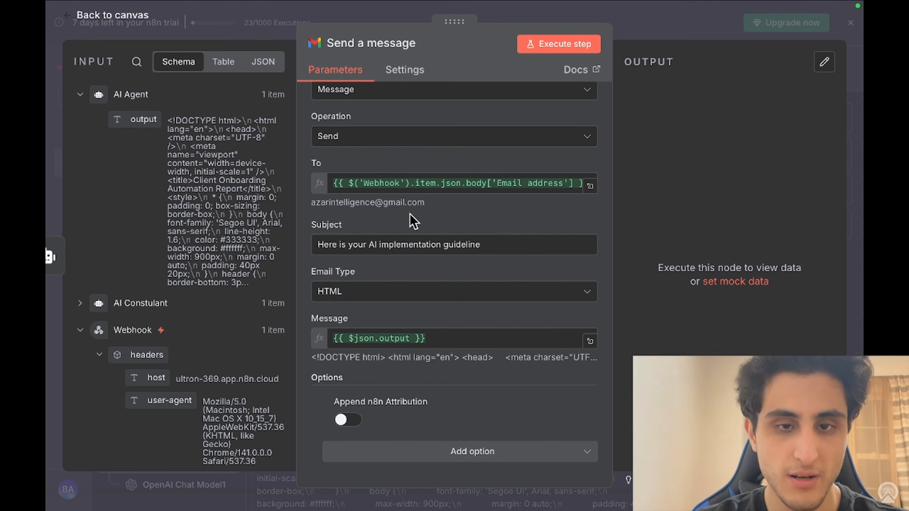
{"action": "left_click", "coordinate": [568, 46]}
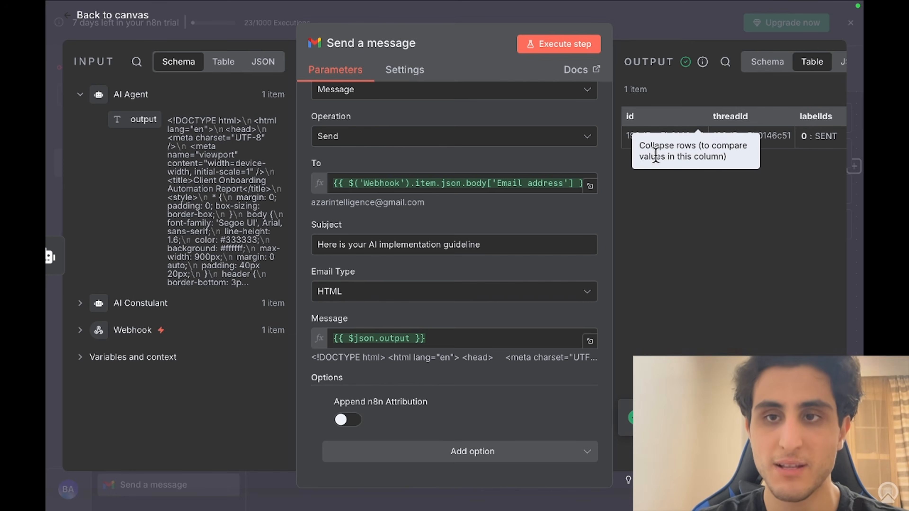
Step: Open a new Chrome tab and switch Google accounts to reach Gmail
{"action": "mouse_move", "coordinate": [692, 7]}
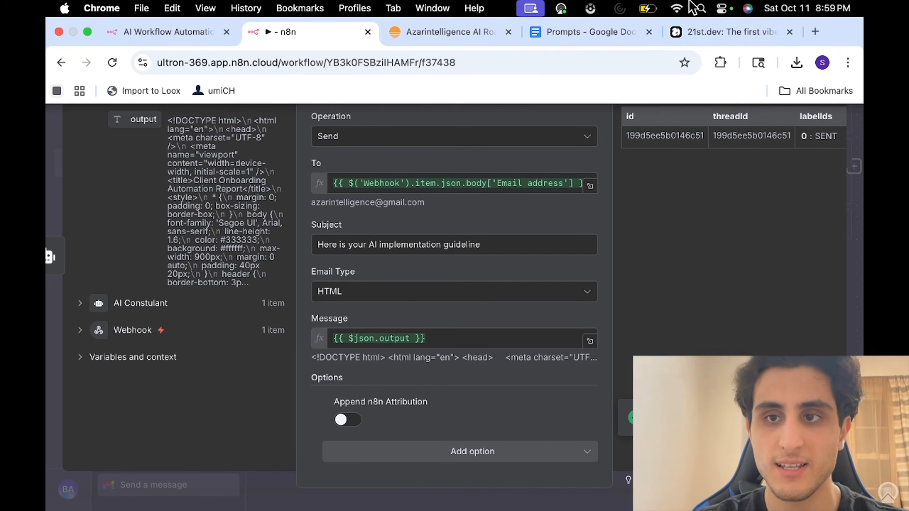
{"action": "left_click", "coordinate": [815, 32]}
{"action": "left_click", "coordinate": [840, 23]}
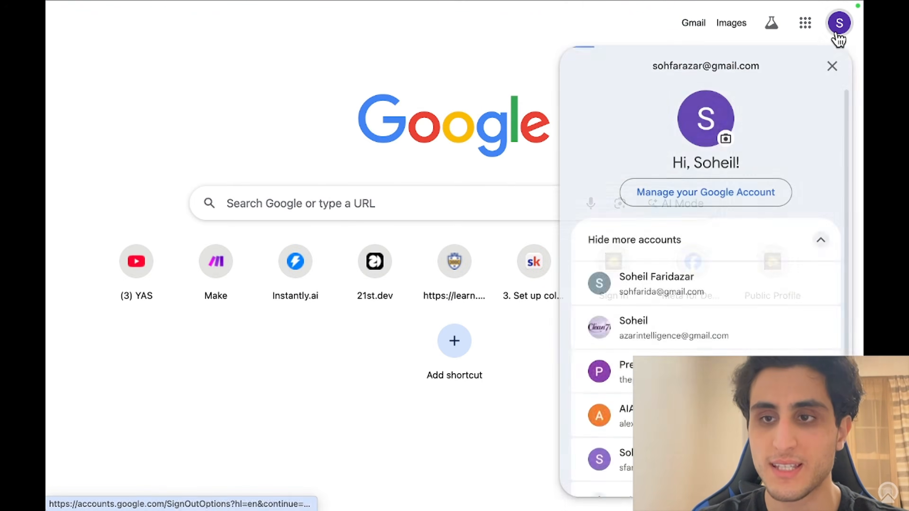
{"action": "scroll", "coordinate": [705, 272], "scroll_direction": "down", "scroll_amount": 4}
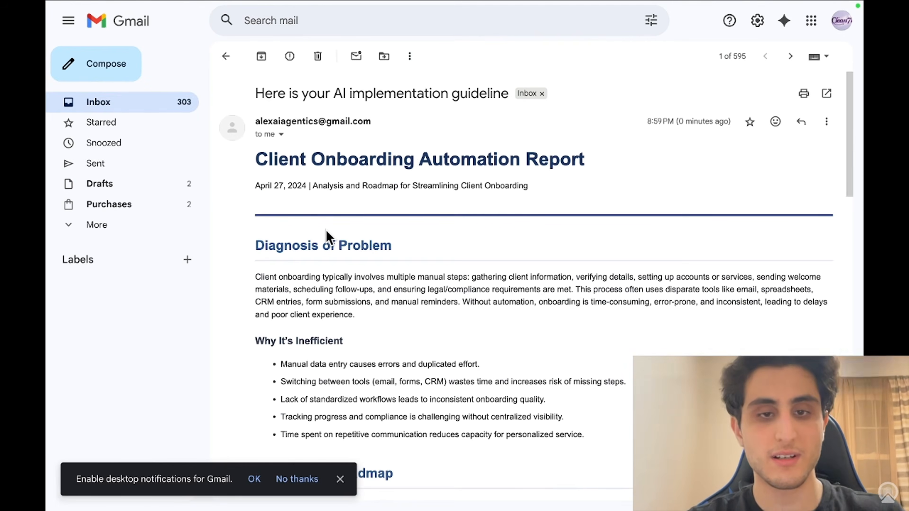
Step: Read the report, highlighting the sender and title, Diagnosis of Problem, and Scalable Solution sections
{"action": "left_click_drag", "start_coordinate": [243, 163], "coordinate": [594, 163]}
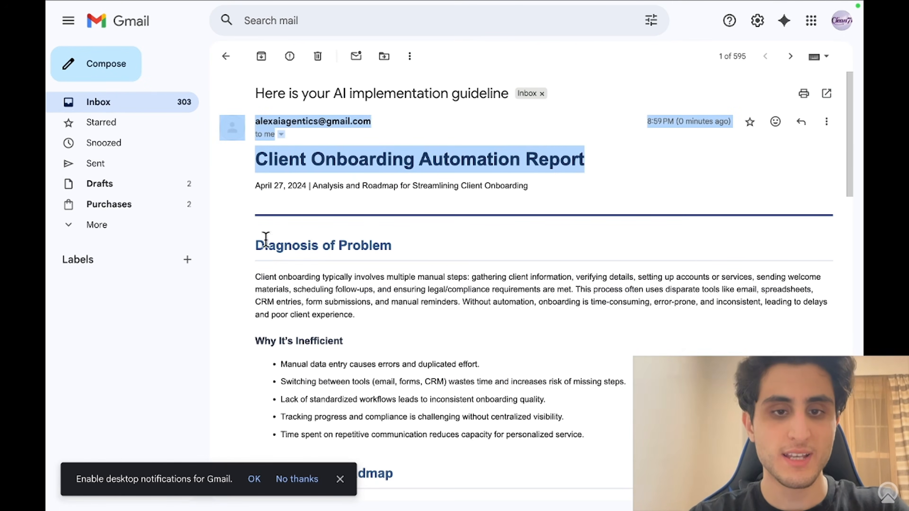
{"action": "left_click_drag", "start_coordinate": [251, 246], "coordinate": [248, 271]}
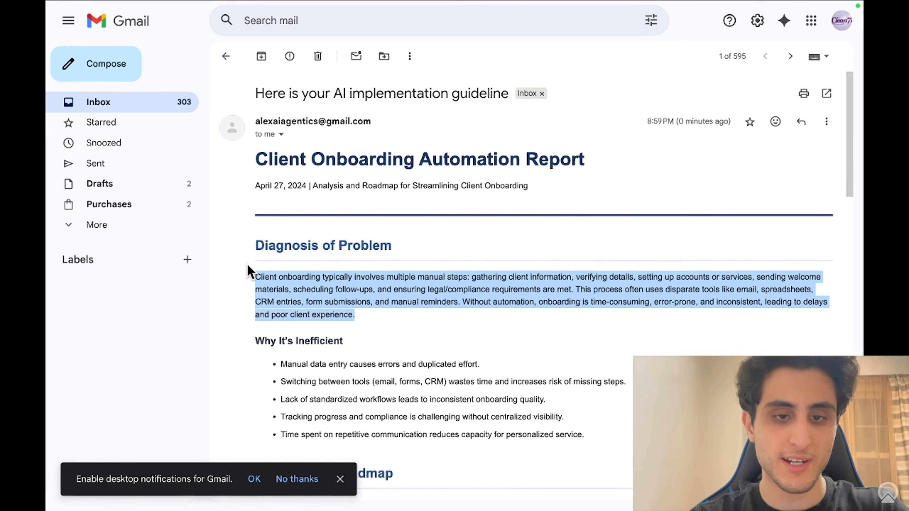
{"action": "scroll", "coordinate": [307, 378], "scroll_direction": "down", "scroll_amount": 2}
{"action": "left_click_drag", "start_coordinate": [605, 354], "coordinate": [361, 383]}
{"action": "scroll", "coordinate": [336, 315], "scroll_direction": "down", "scroll_amount": 2}
{"action": "scroll", "coordinate": [338, 317], "scroll_direction": "down", "scroll_amount": 2}
{"action": "scroll", "coordinate": [361, 381], "scroll_direction": "down", "scroll_amount": 2}
{"action": "scroll", "coordinate": [362, 383], "scroll_direction": "down", "scroll_amount": 1}
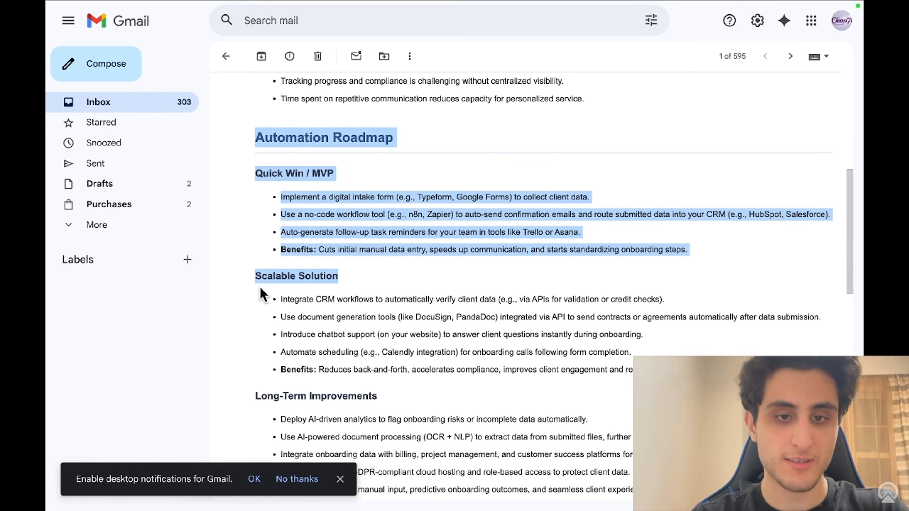
{"action": "left_click_drag", "start_coordinate": [262, 294], "coordinate": [336, 297]}
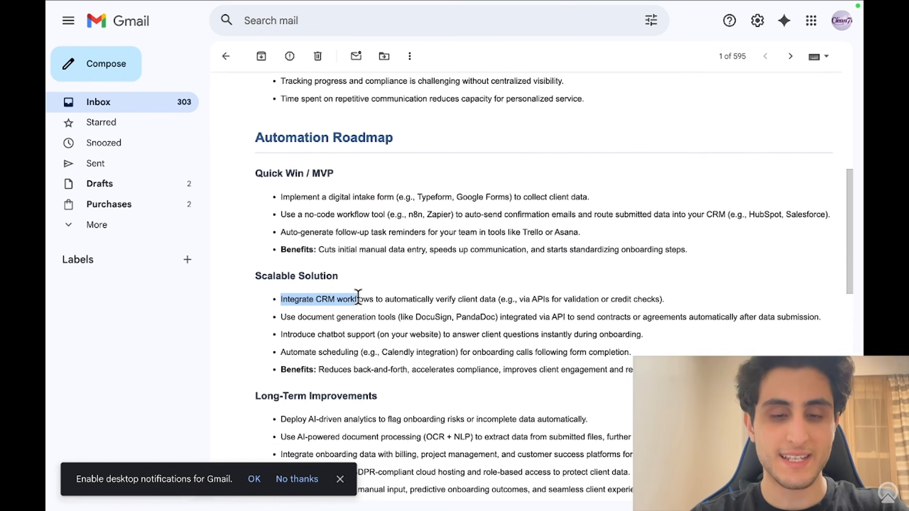
Step: Read on through the report, highlighting the Estimated ROI table and Next Steps for Implementation list
{"action": "left_click_drag", "start_coordinate": [397, 299], "coordinate": [481, 299]}
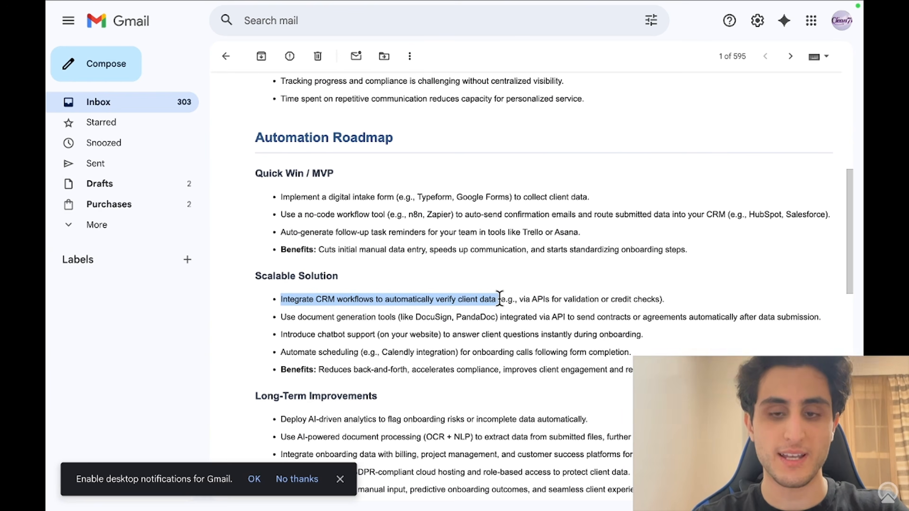
{"action": "scroll", "coordinate": [503, 300], "scroll_direction": "down", "scroll_amount": 5}
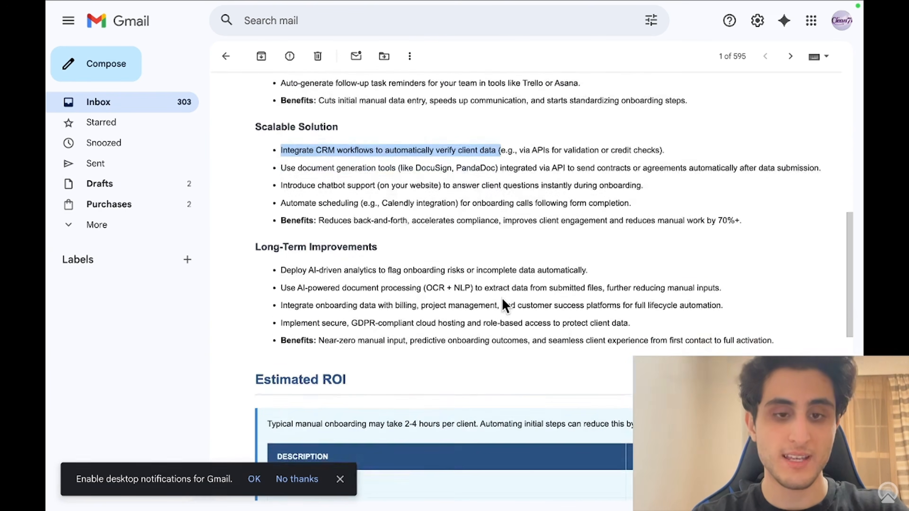
{"action": "scroll", "coordinate": [351, 233], "scroll_direction": "down", "scroll_amount": 5}
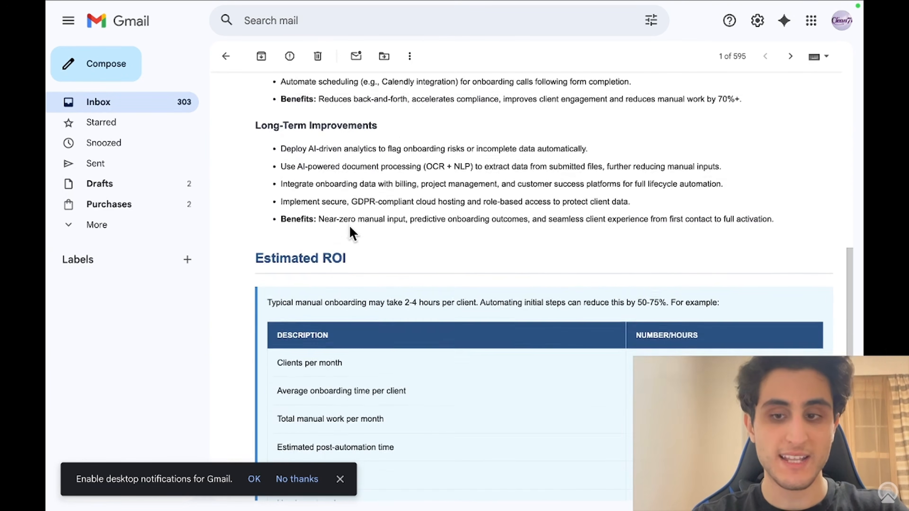
{"action": "left_click_drag", "start_coordinate": [272, 162], "coordinate": [478, 328]}
{"action": "scroll", "coordinate": [477, 331], "scroll_direction": "down", "scroll_amount": 3}
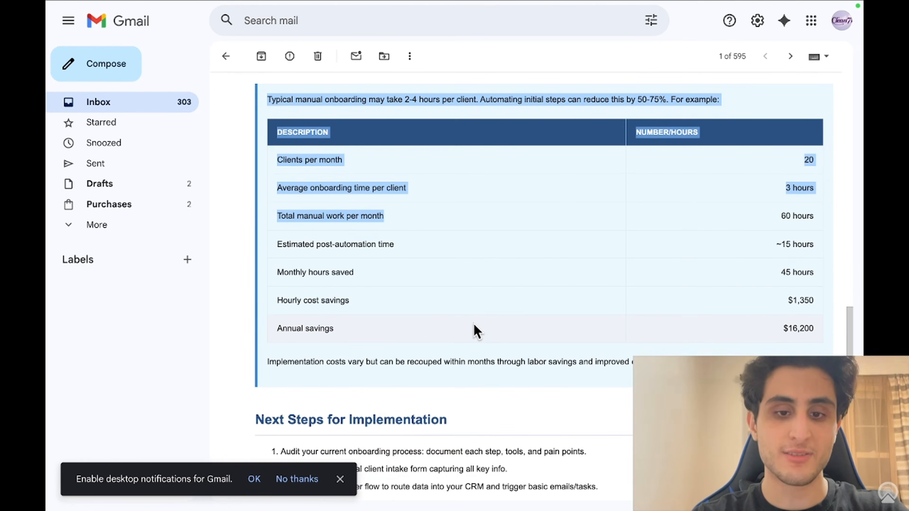
{"action": "scroll", "coordinate": [477, 331], "scroll_direction": "down", "scroll_amount": 3}
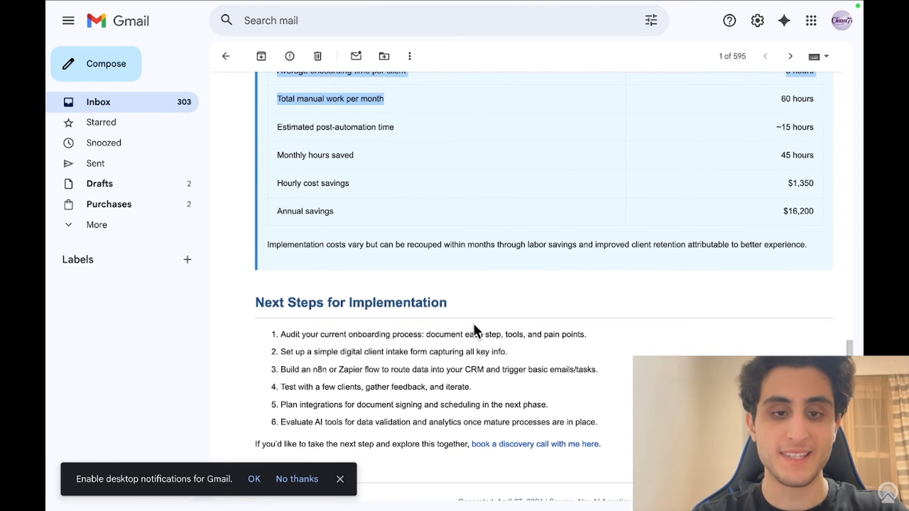
{"action": "scroll", "coordinate": [476, 331], "scroll_direction": "down", "scroll_amount": 2}
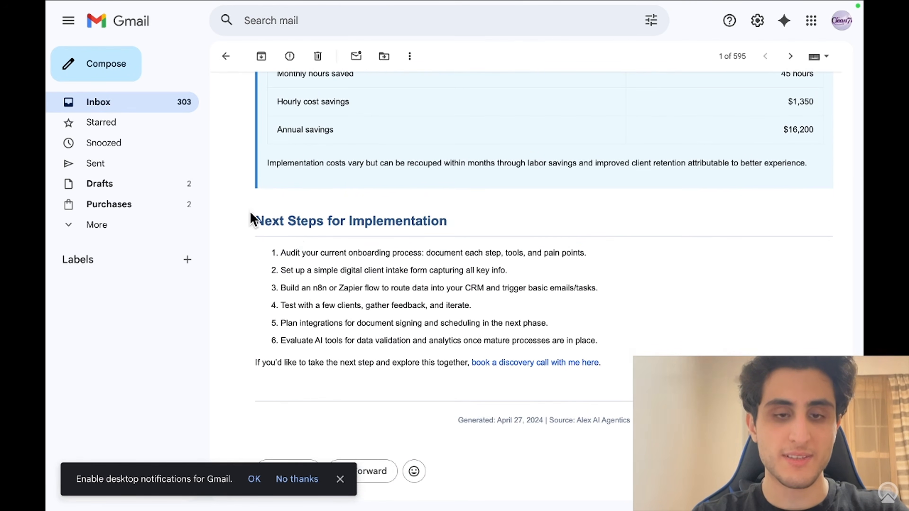
{"action": "left_click_drag", "start_coordinate": [251, 215], "coordinate": [526, 367]}
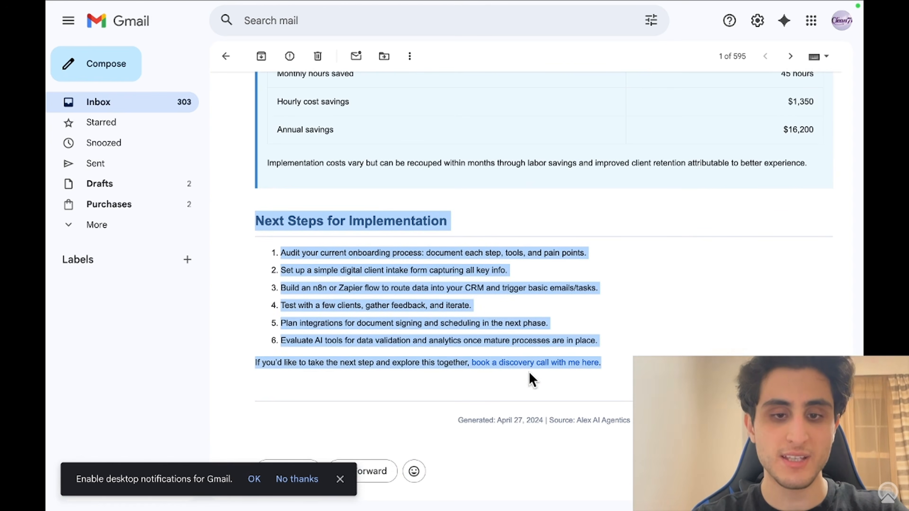
{"action": "scroll", "coordinate": [531, 379], "scroll_direction": "down", "scroll_amount": 1}
Step: Open 'book a discovery call with me here' to the 30 Minute Meeting page, then return to the email's top
{"action": "left_click", "coordinate": [635, 340]}
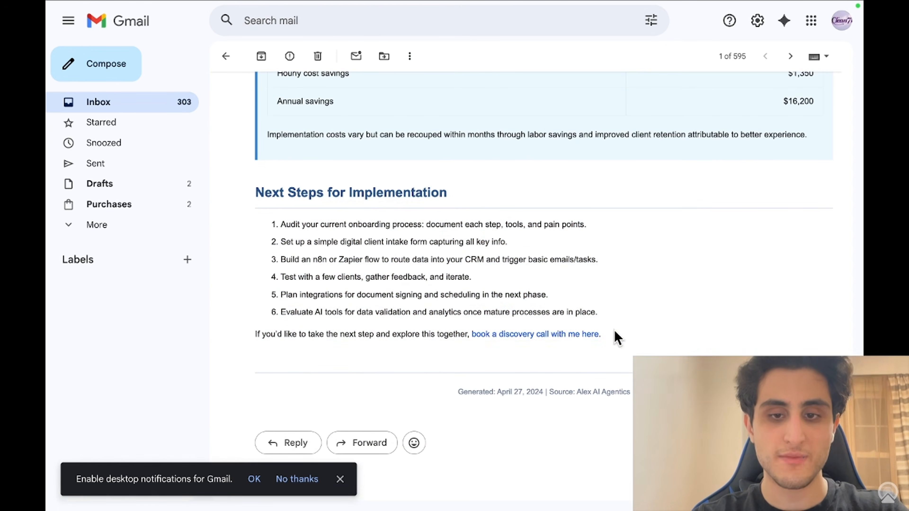
{"action": "left_click_drag", "start_coordinate": [615, 339], "coordinate": [463, 334]}
{"action": "left_click", "coordinate": [660, 305]}
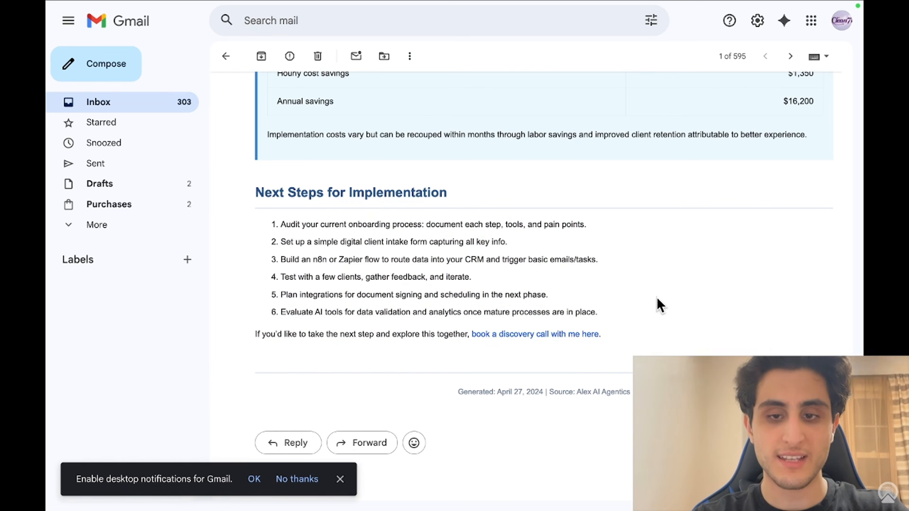
{"action": "left_click", "coordinate": [554, 333]}
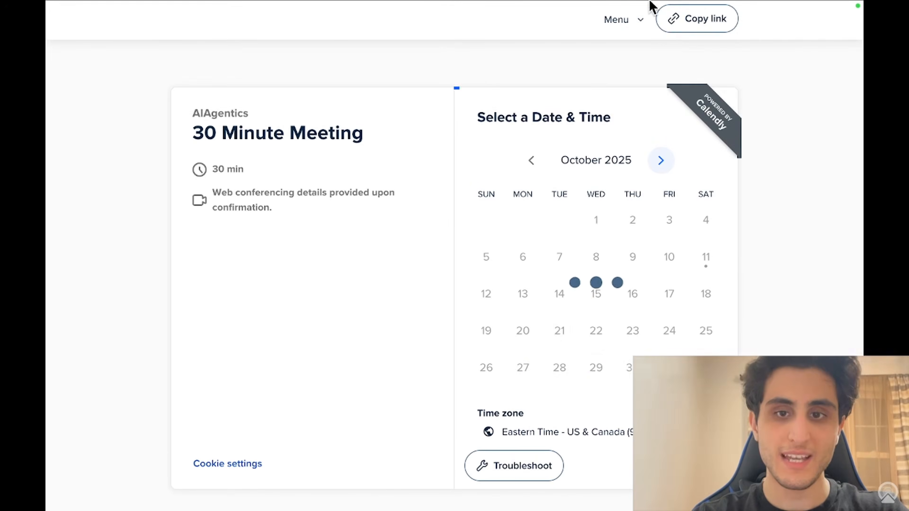
{"action": "mouse_move", "coordinate": [649, 6]}
{"action": "left_click", "coordinate": [644, 36]}
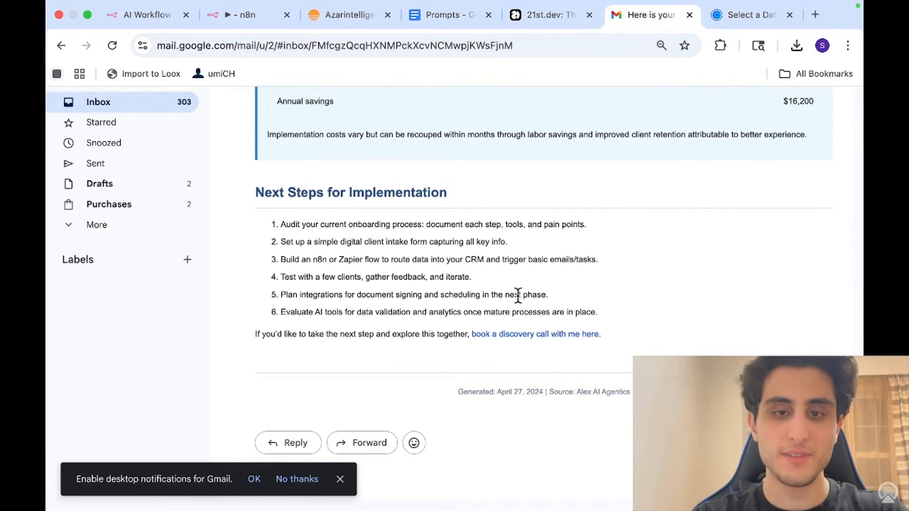
{"action": "scroll", "coordinate": [519, 296], "scroll_direction": "up", "scroll_amount": 10}
{"action": "scroll", "coordinate": [518, 297], "scroll_direction": "up", "scroll_amount": 10}
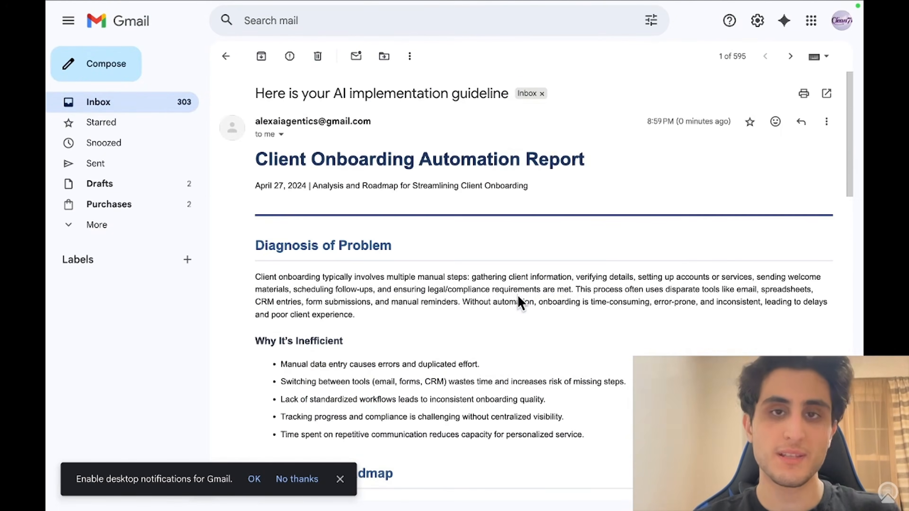